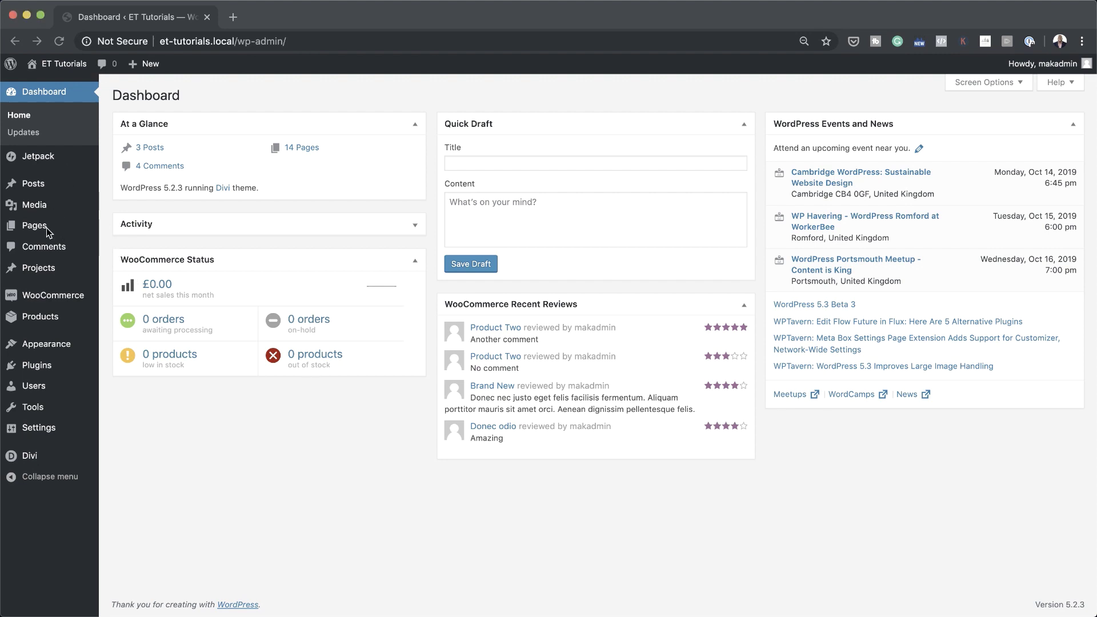
Create a new page titled 'Vibrant Hover Team Page' and open it in the Divi Builder
mouse_move(47, 227)
click(119, 246)
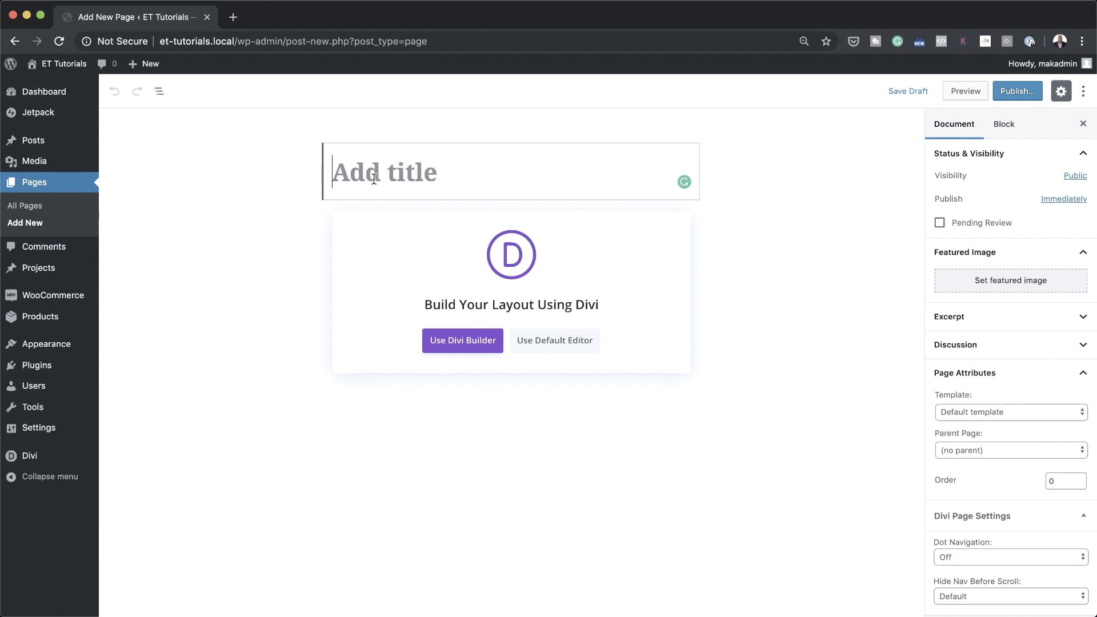
text(Vibrant Hover Team Page)
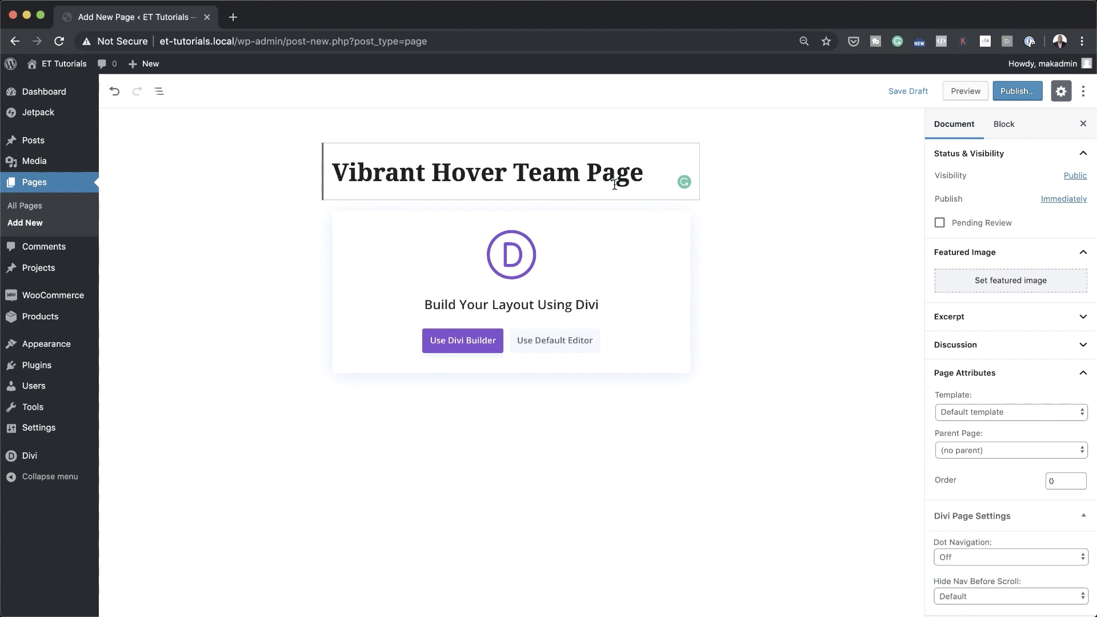
click(474, 341)
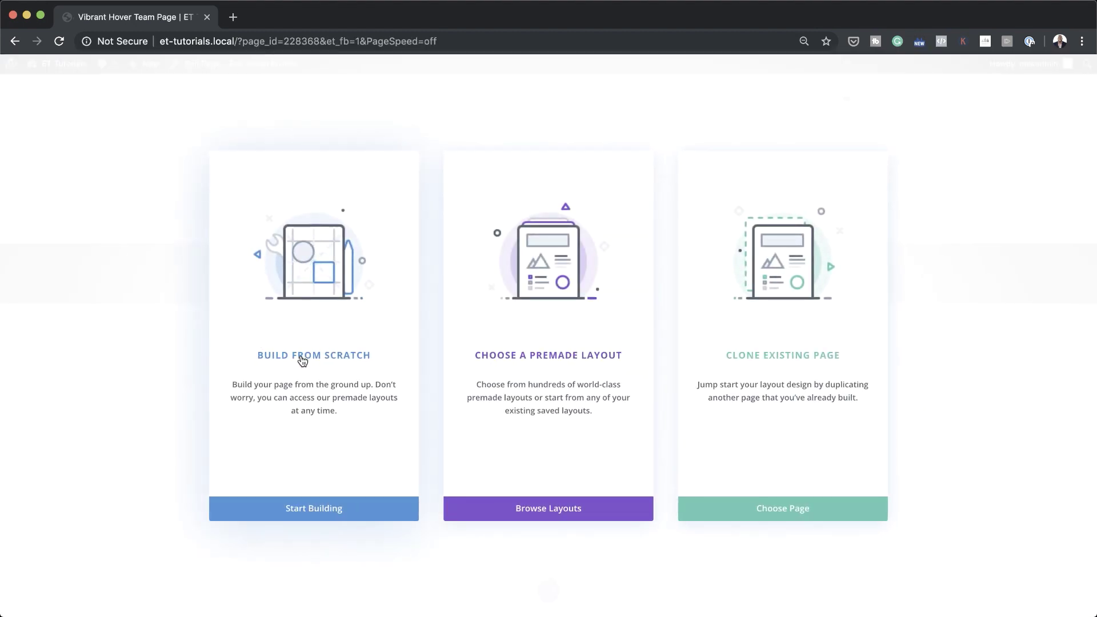
Build from scratch with a one-column row and a Text module reading 'Meet the team', then save
click(303, 359)
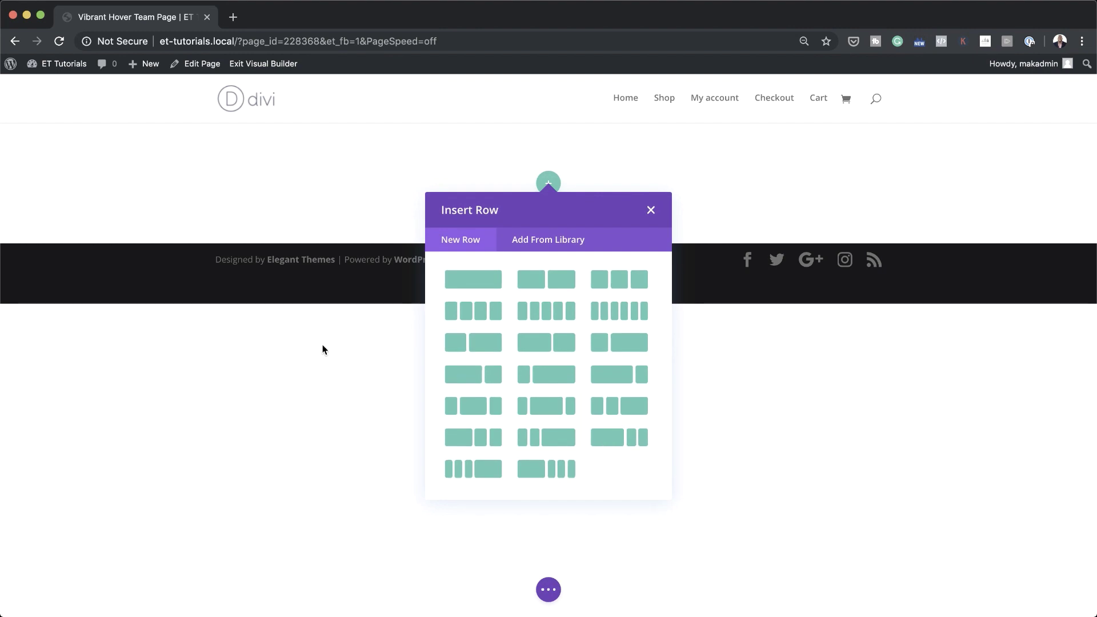
click(484, 279)
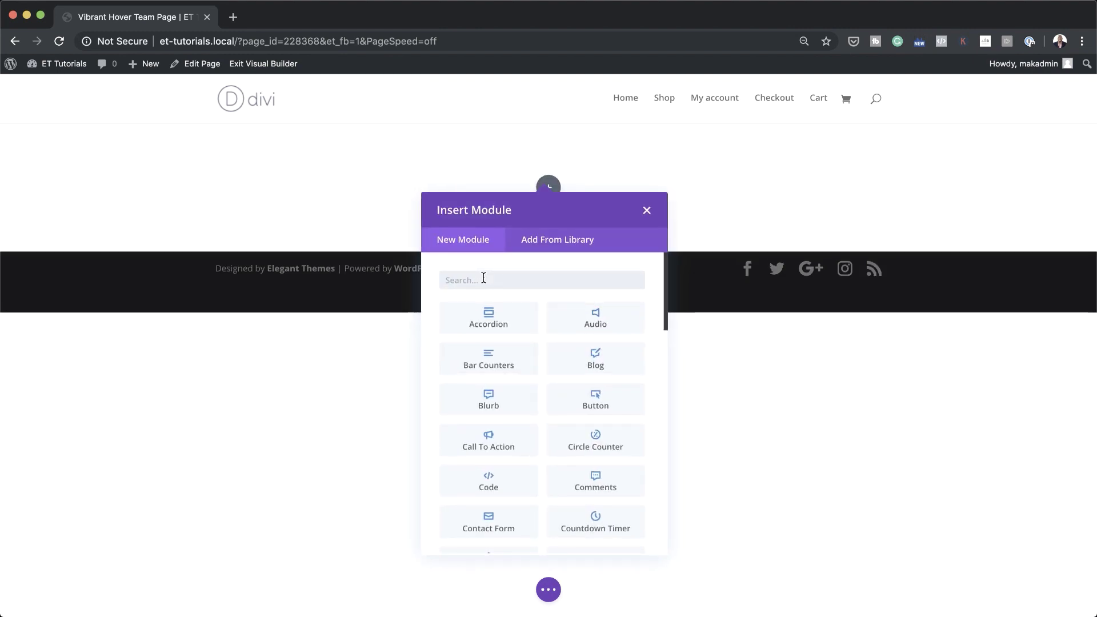
text(text)
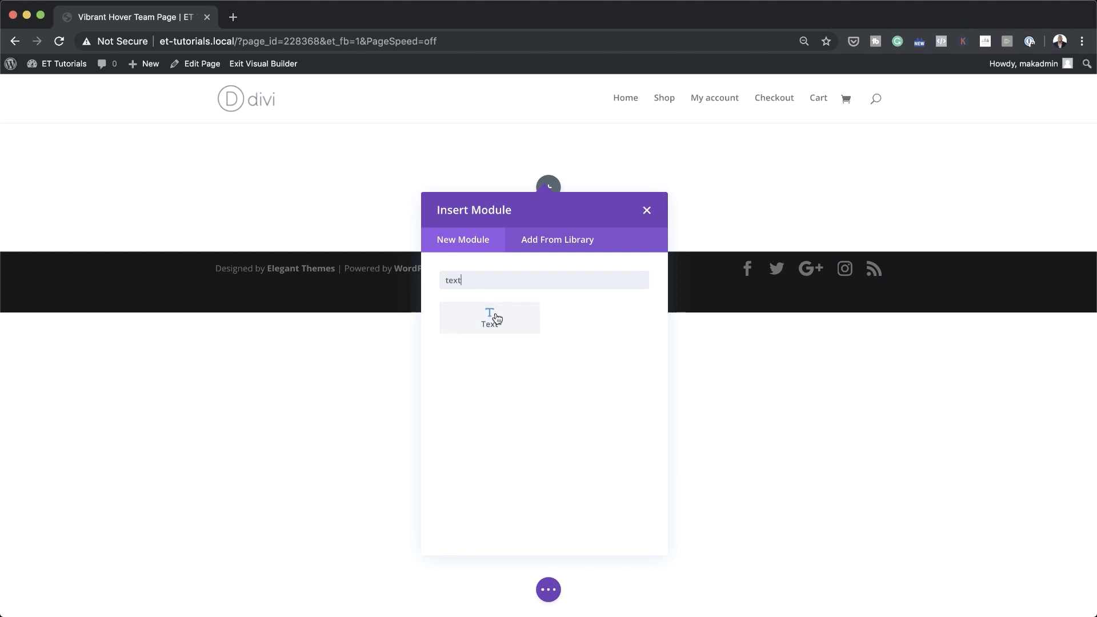
click(487, 317)
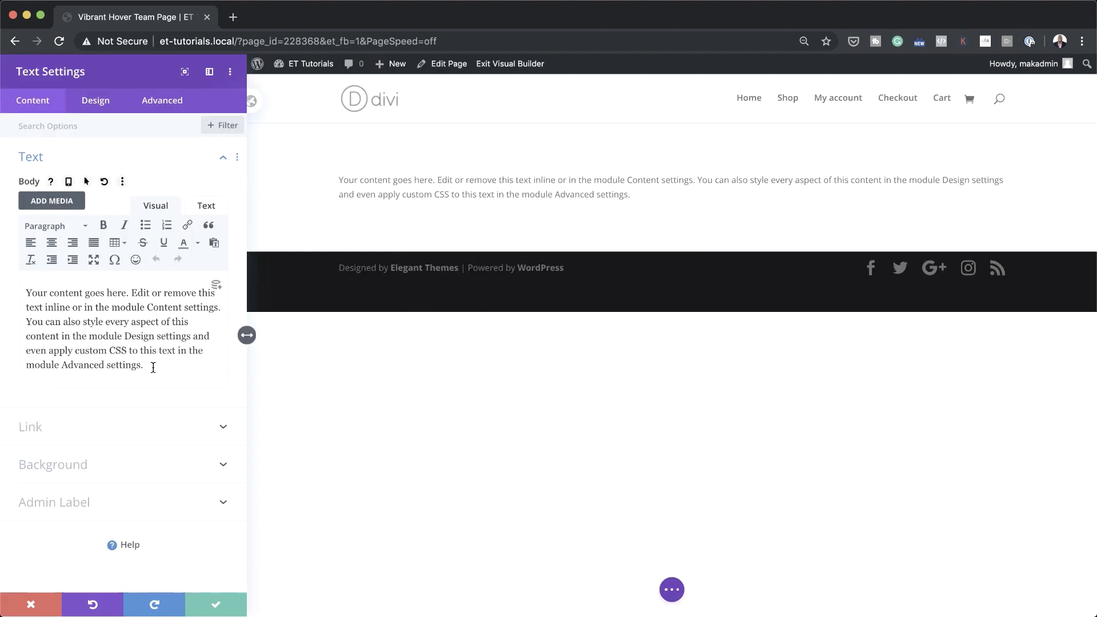
drag(147, 368, 31, 297)
text(Me)
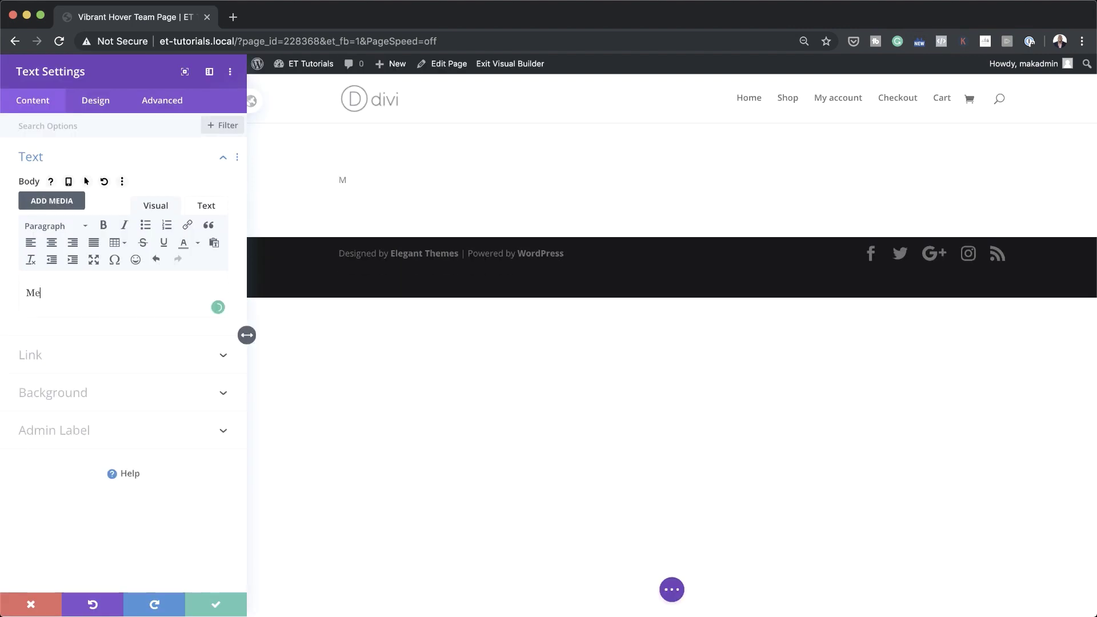
text(et the team)
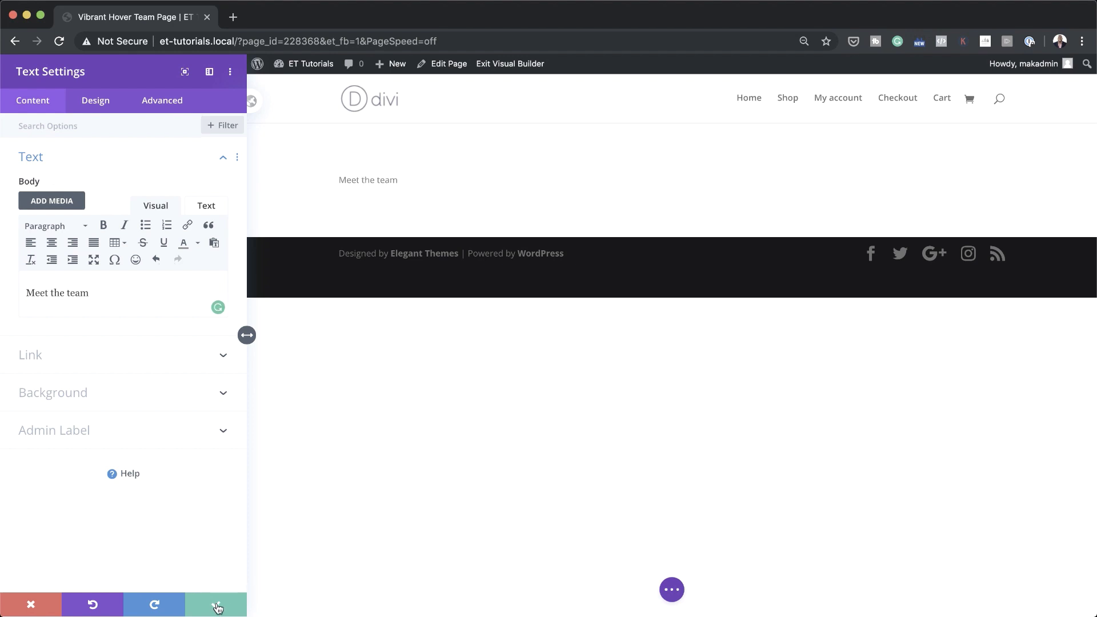
click(218, 606)
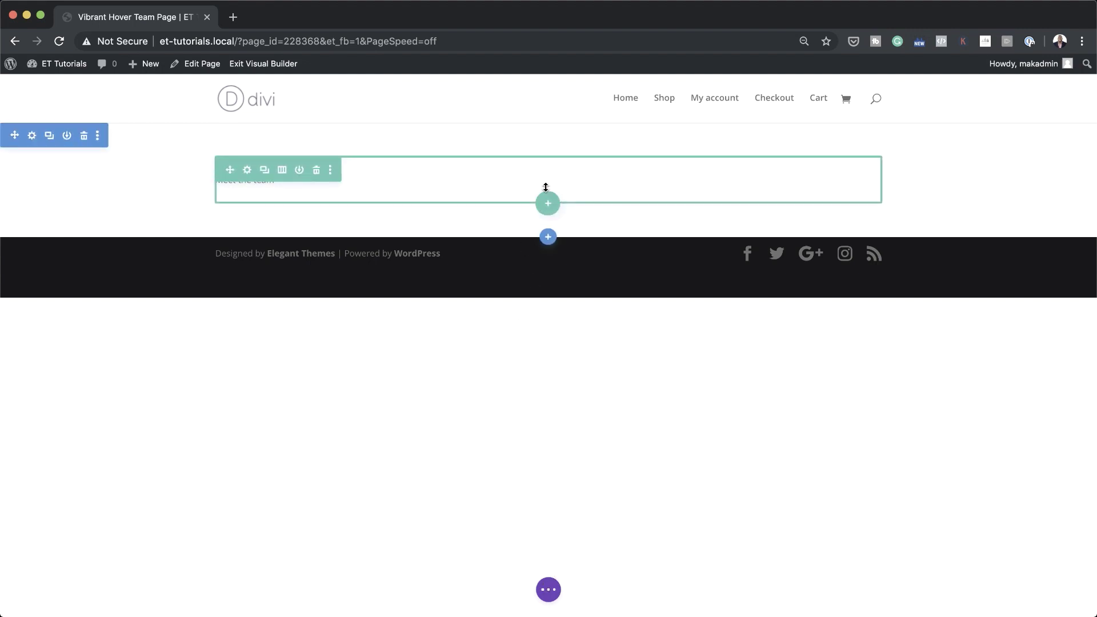
In Wireframe view, add a Divider module below the 'Meet the team' text and reopen the text's settings
click(549, 592)
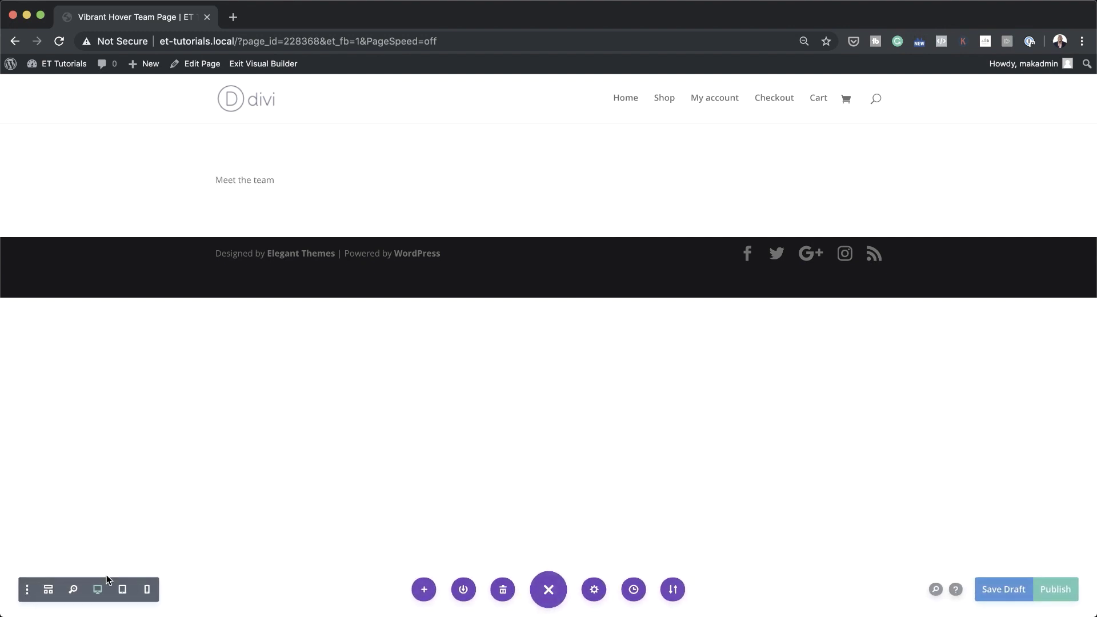
click(49, 592)
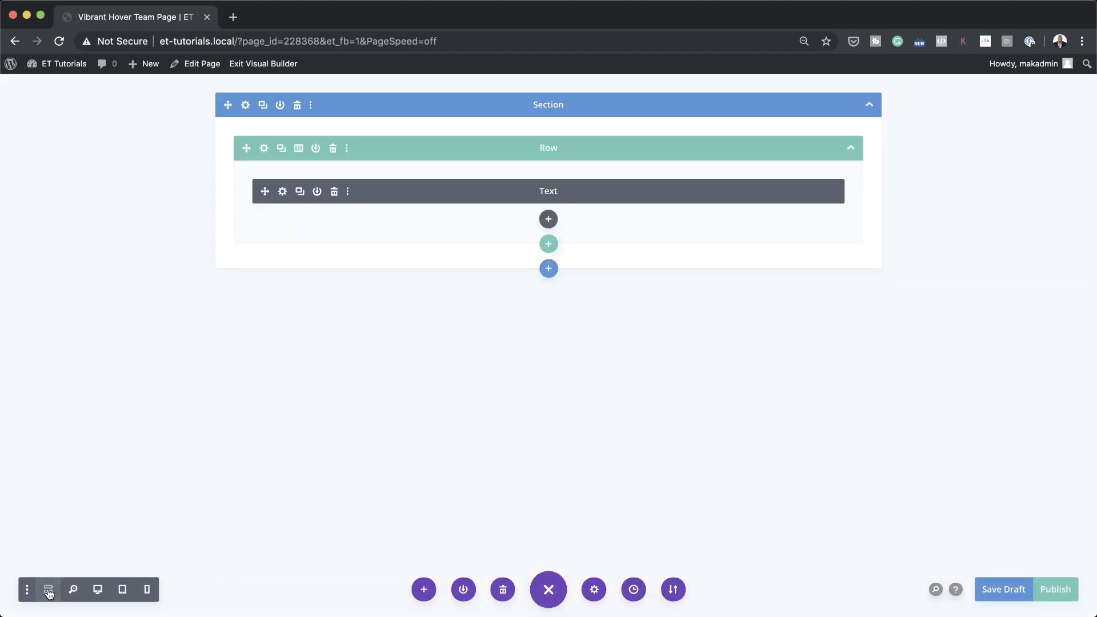
click(549, 220)
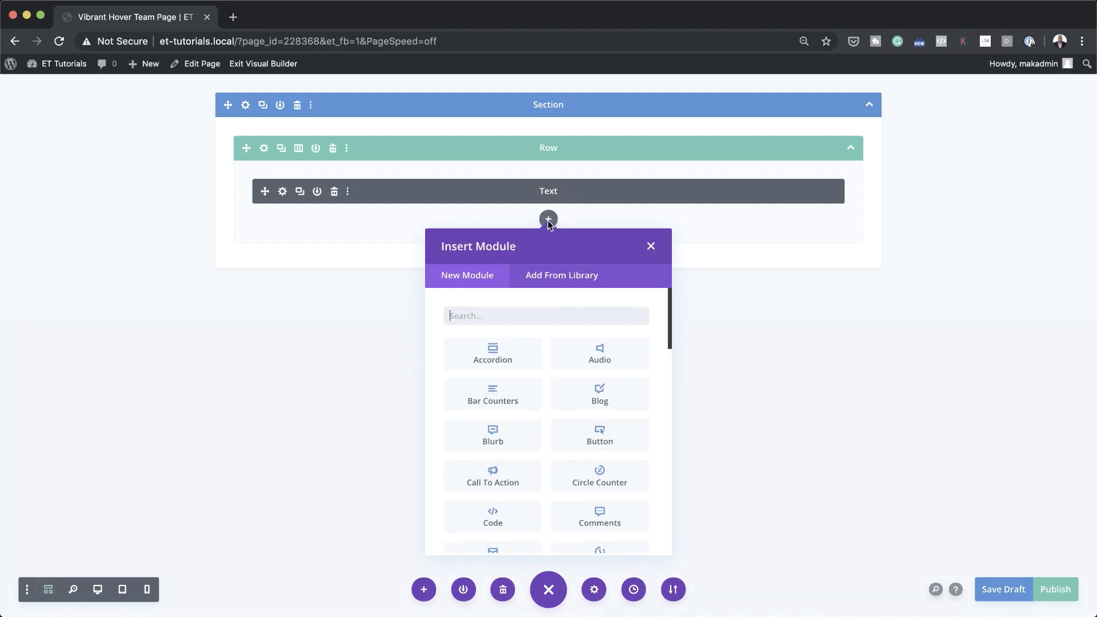
text(div)
click(514, 357)
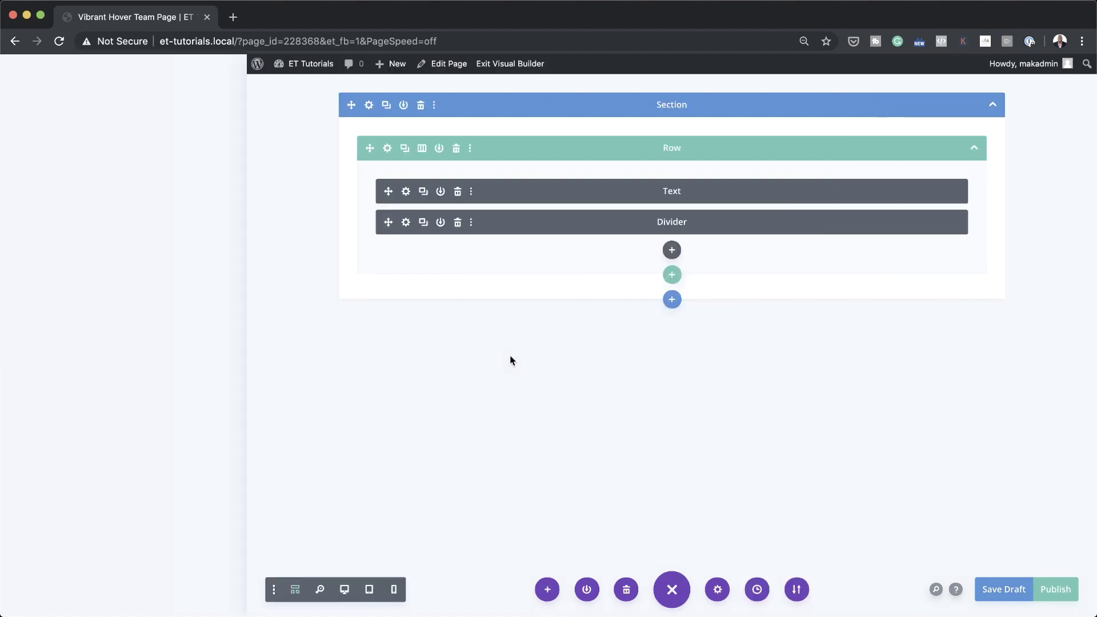
click(217, 609)
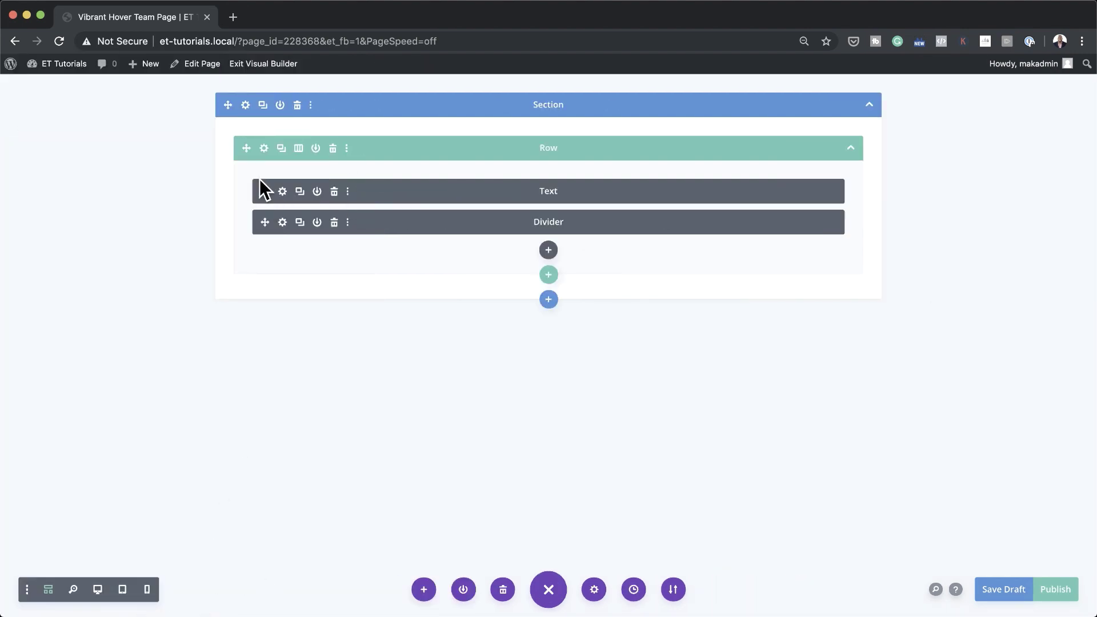
click(282, 191)
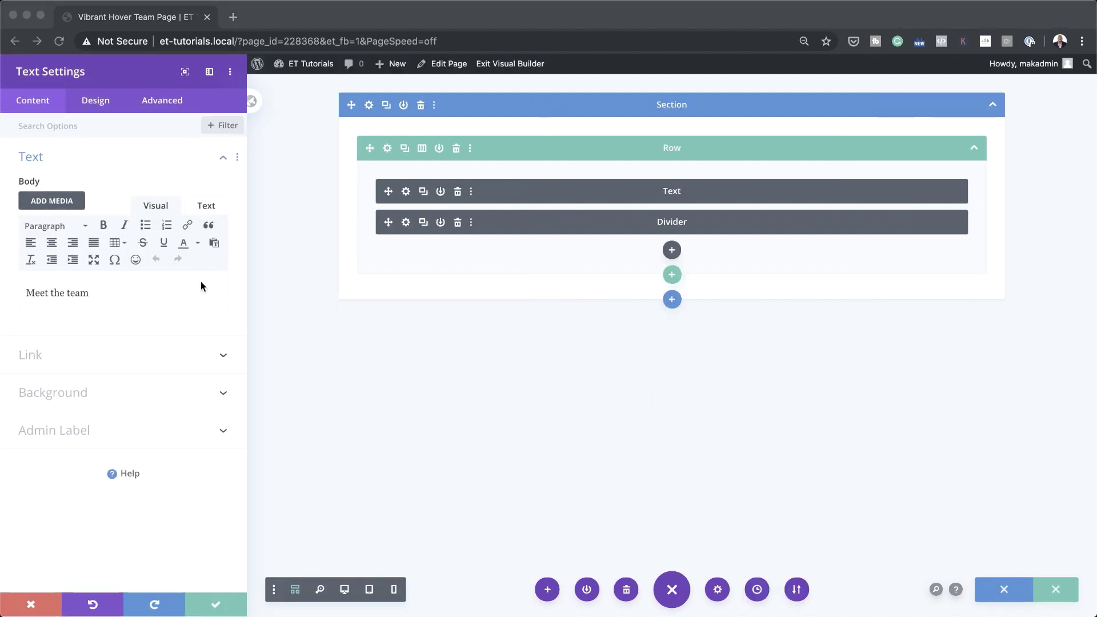
Back in Desktop view, format the 'Meet the team' text as Heading 1
click(345, 591)
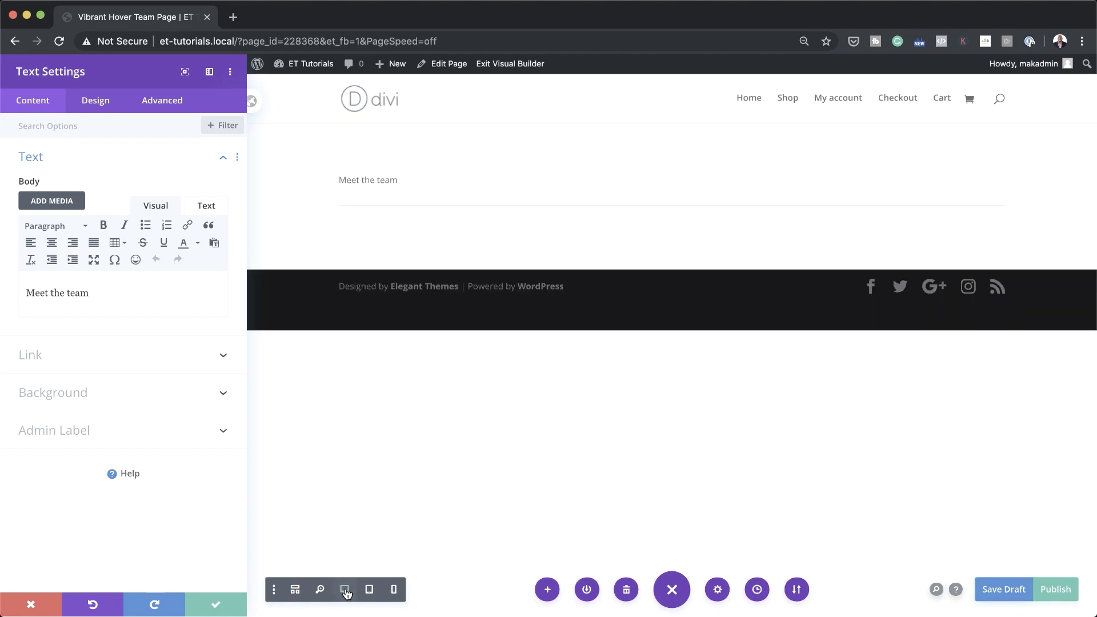
drag(94, 296, 23, 292)
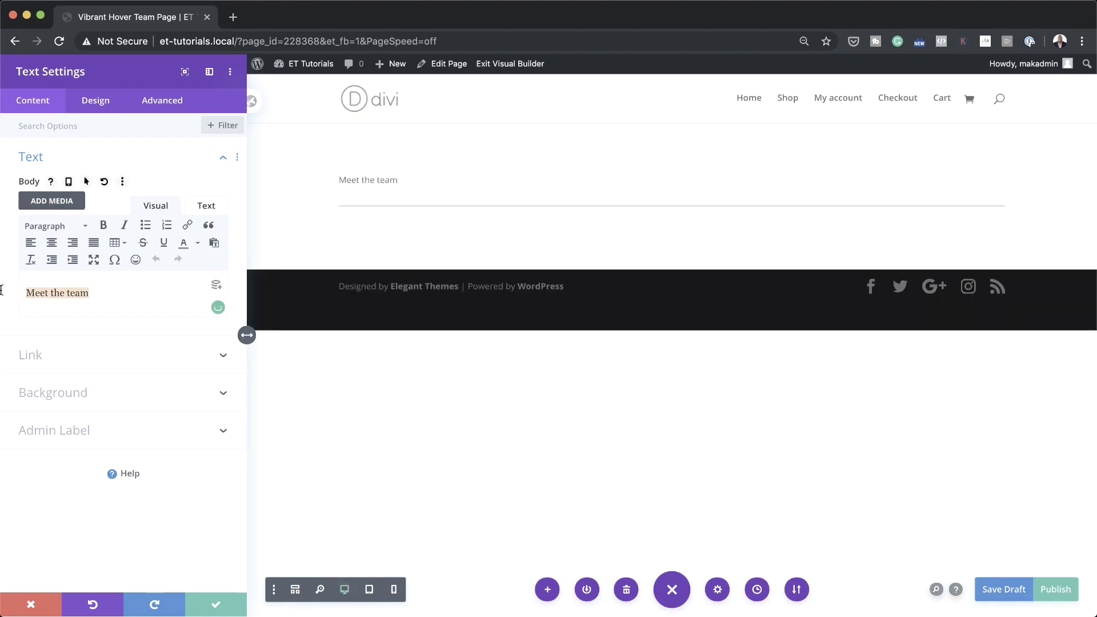
click(75, 228)
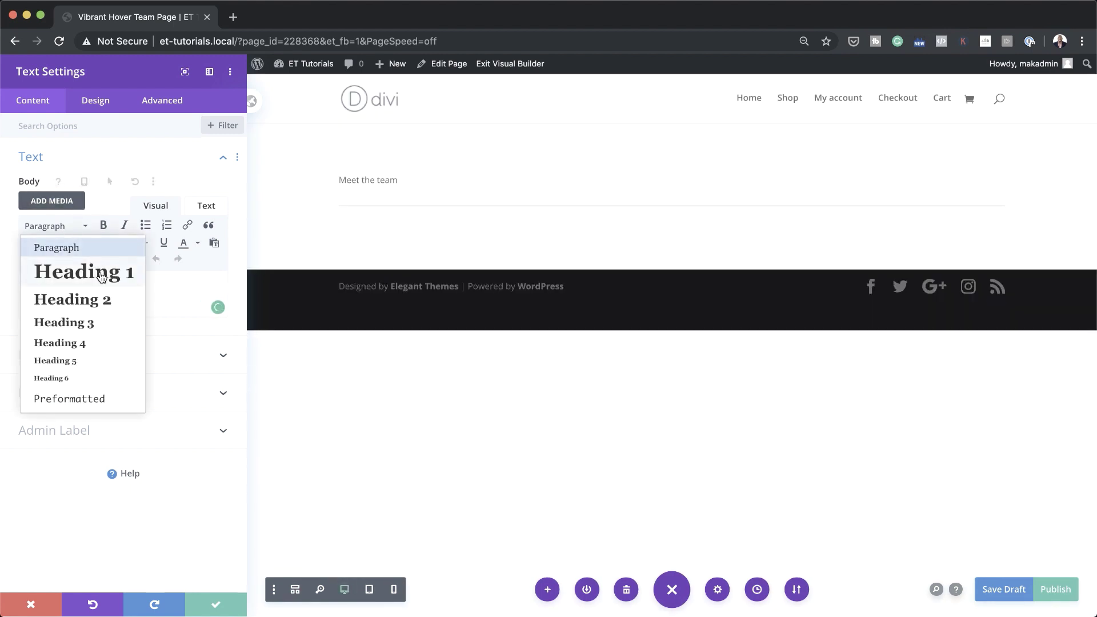
click(98, 271)
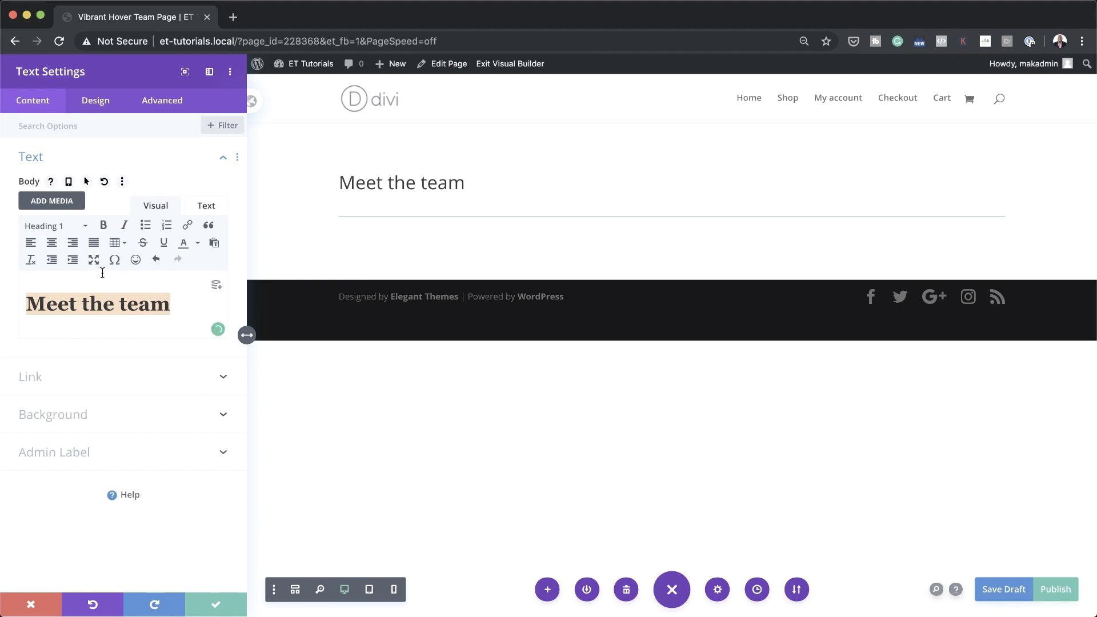
click(102, 103)
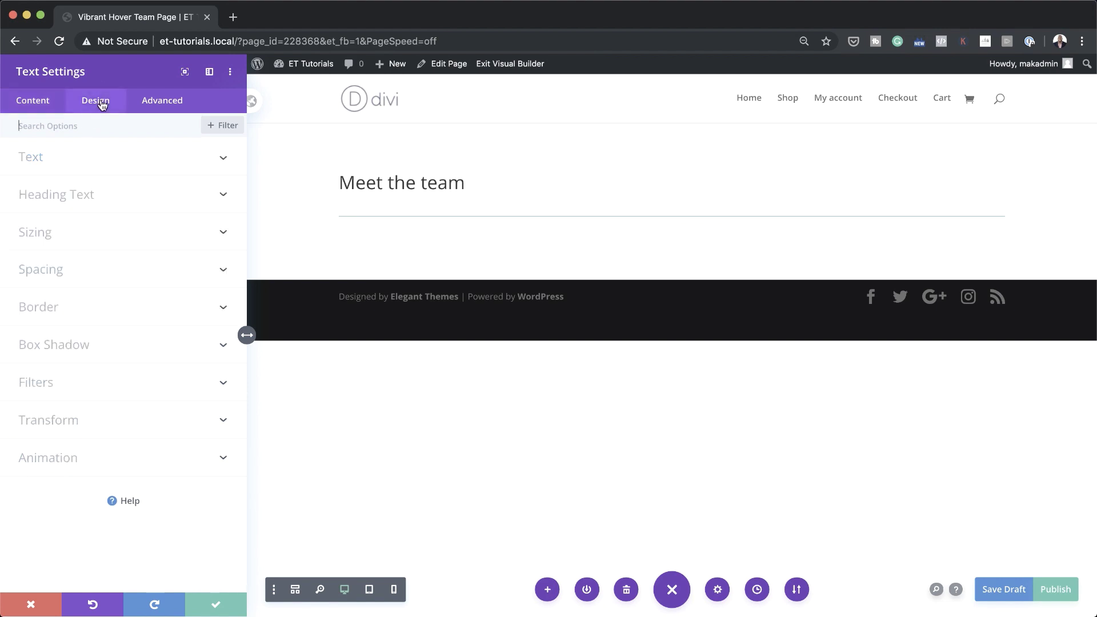
Set the heading font to Poppins Light, centered, in black
click(80, 197)
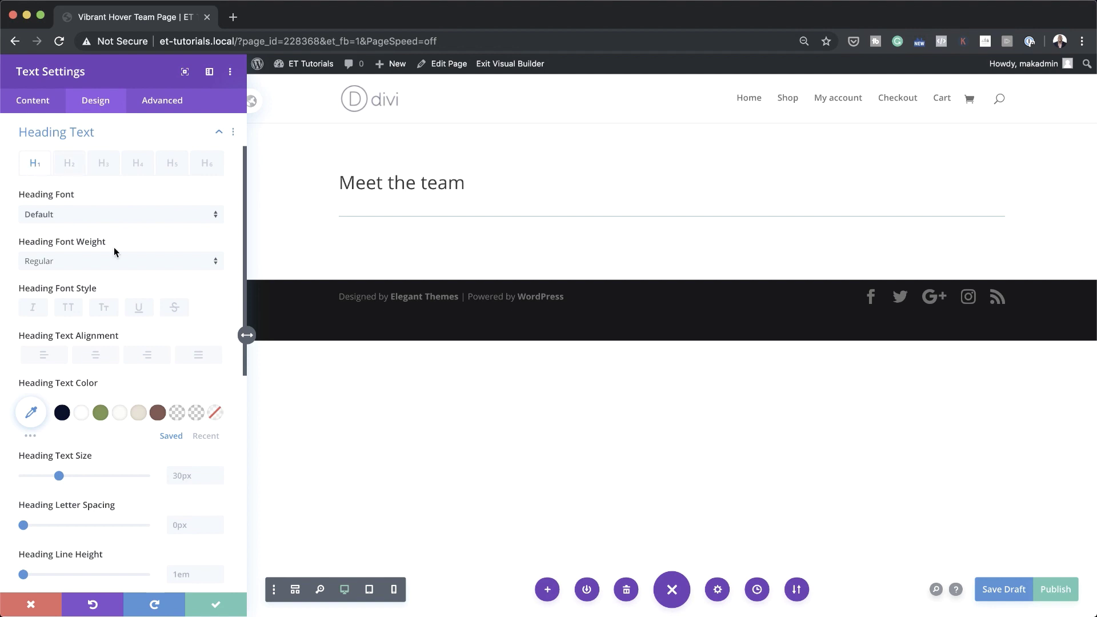
click(107, 216)
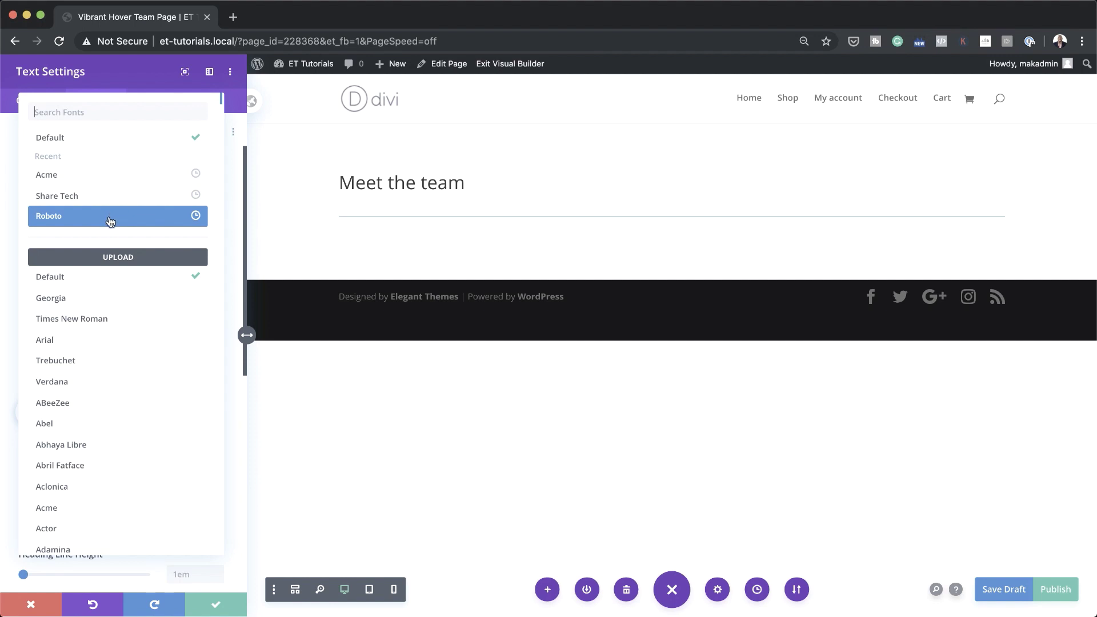
click(120, 112)
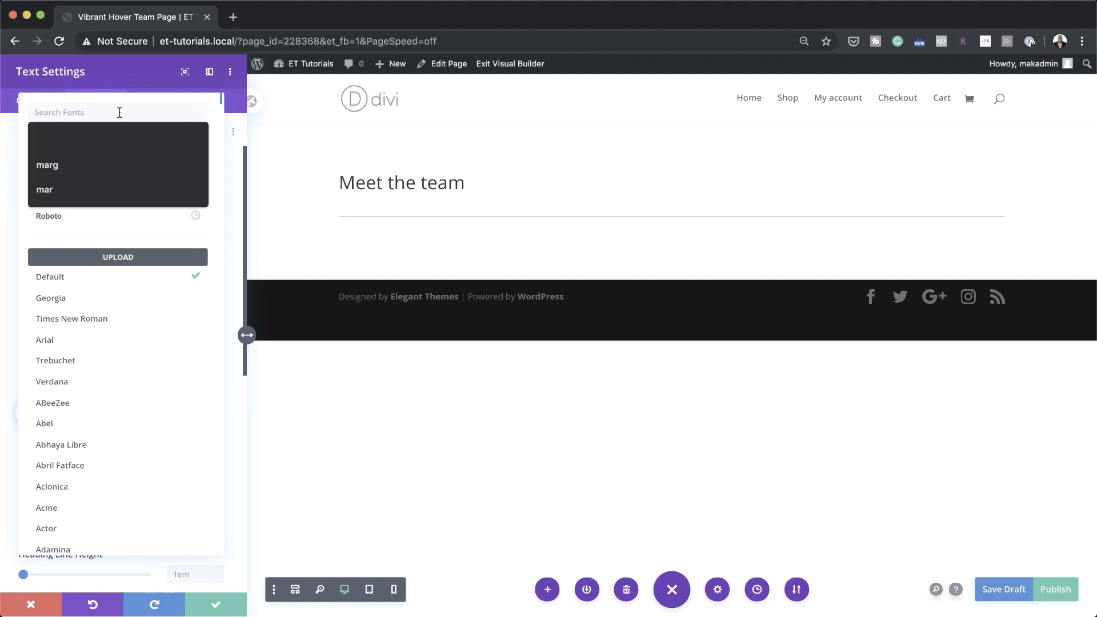
text(popp)
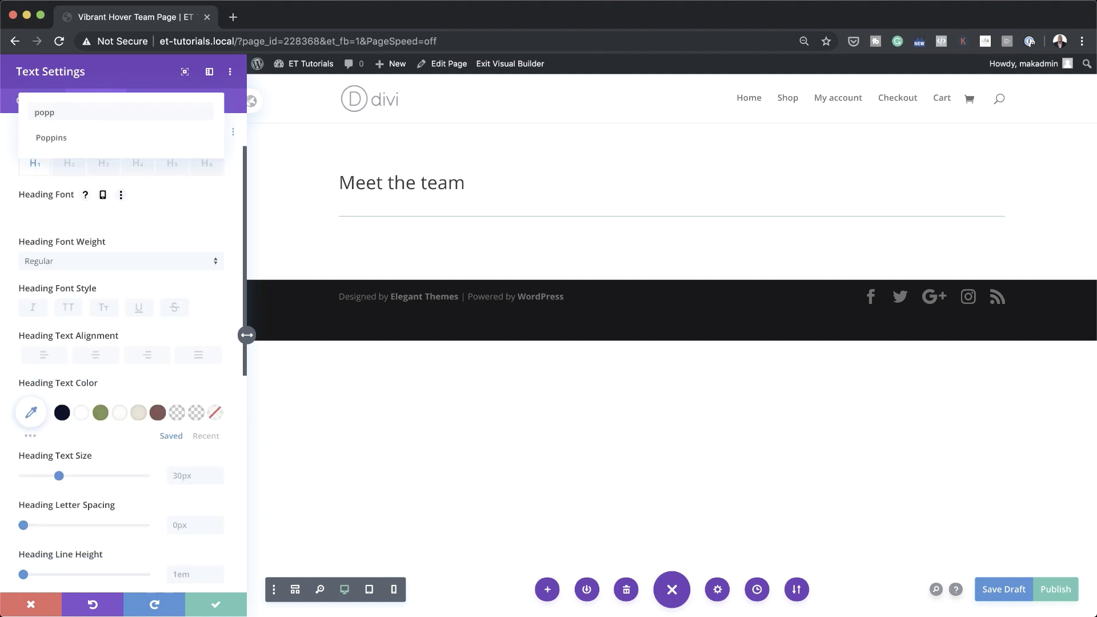
click(120, 139)
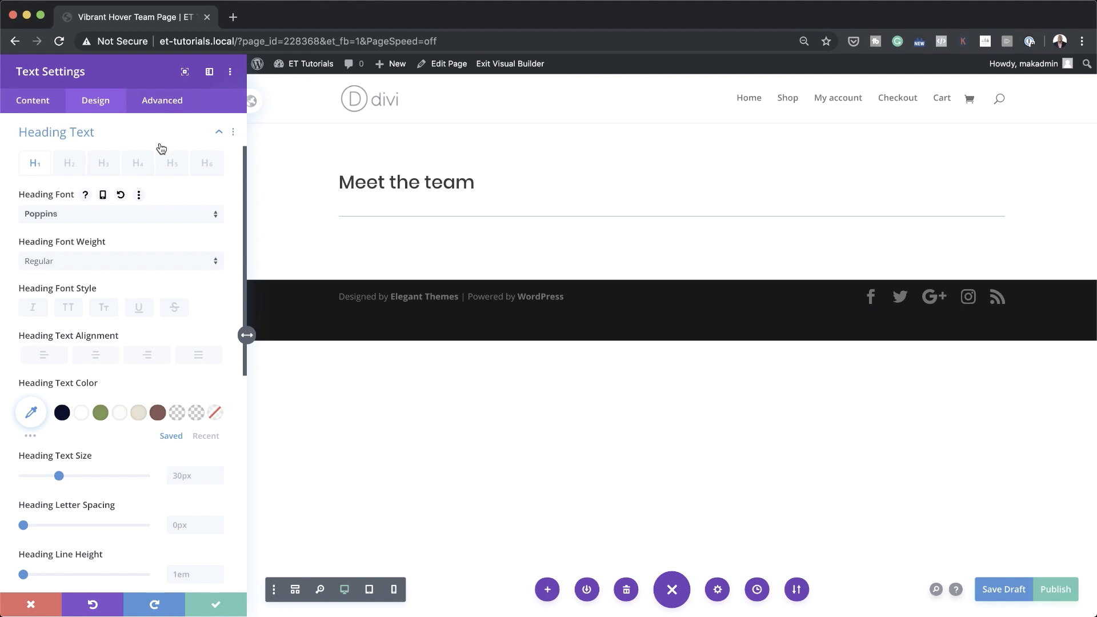
click(82, 267)
click(88, 314)
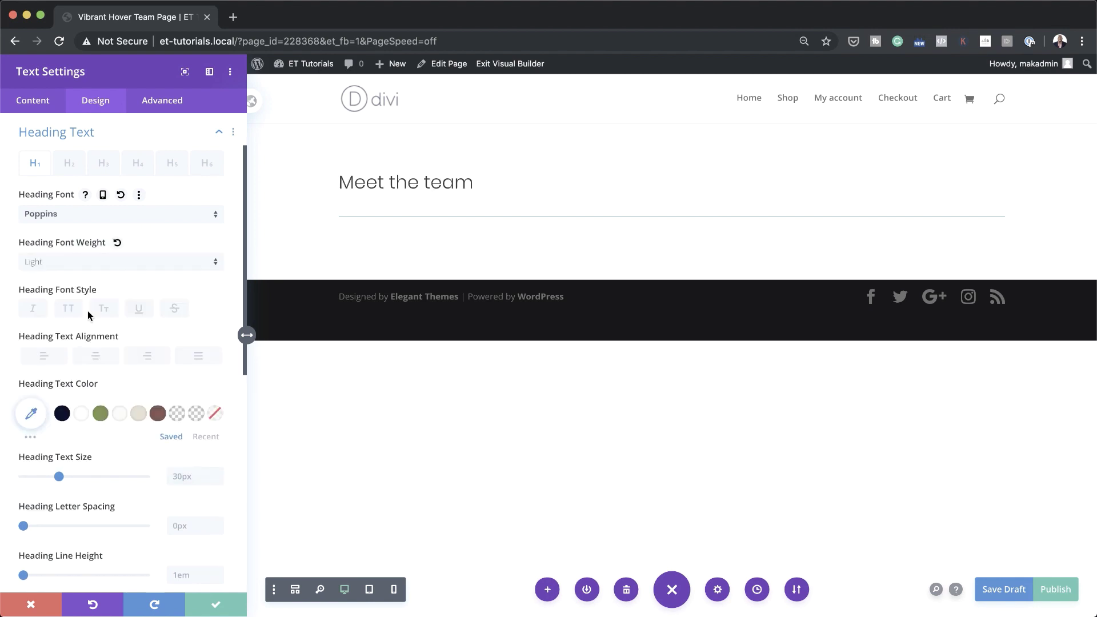
click(96, 358)
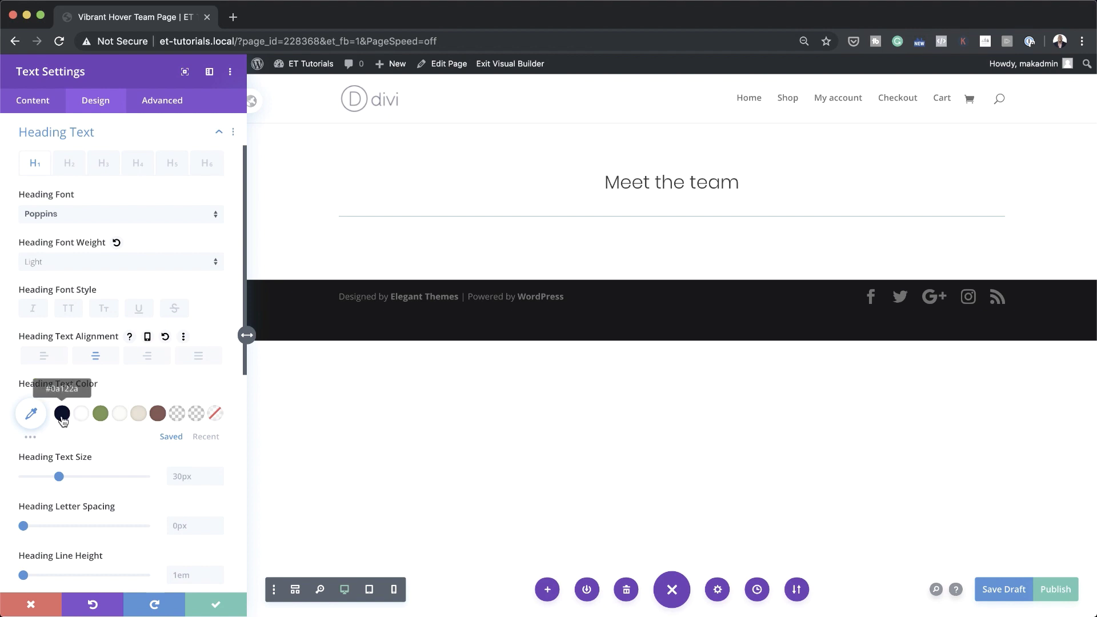
click(31, 413)
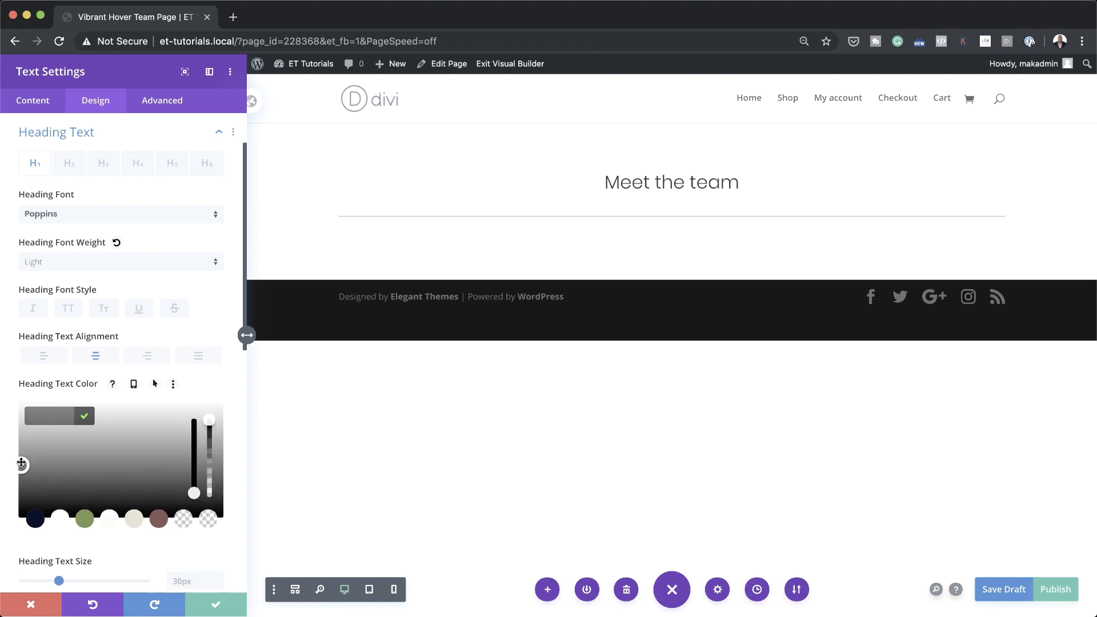
drag(21, 465, 20, 527)
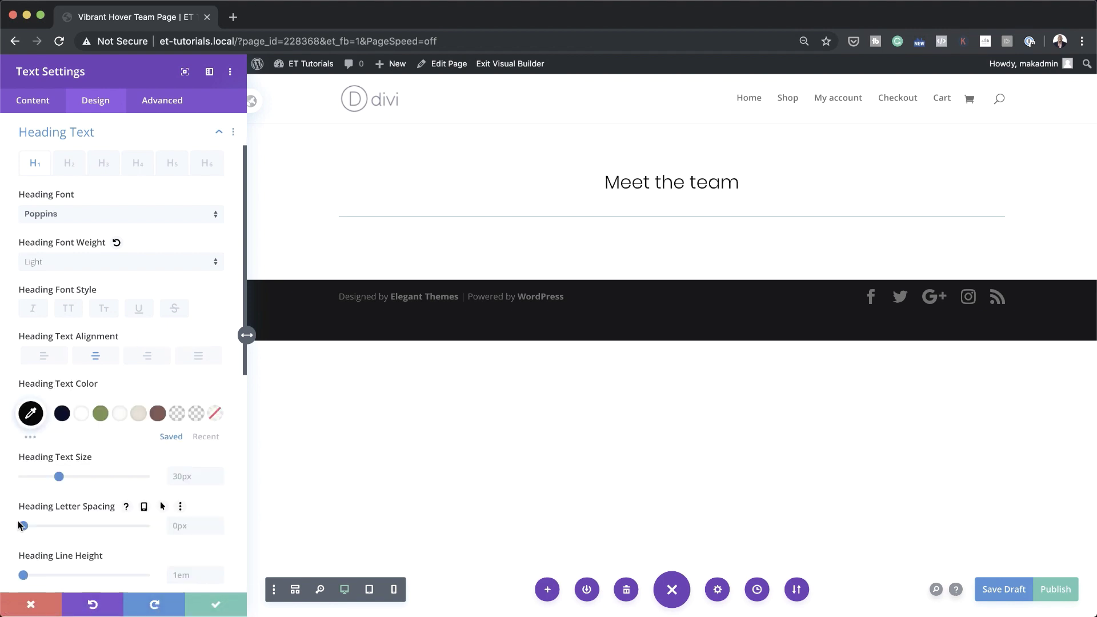
scroll(20, 524, down, 1)
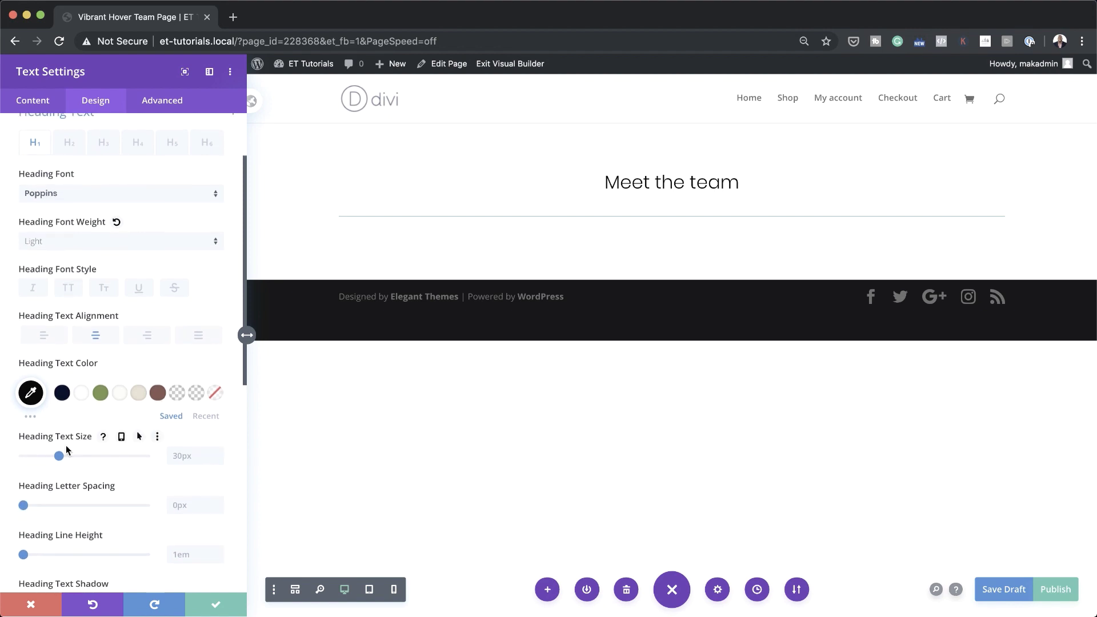
Give the heading a 6vw text size and -0.4vw letter spacing, then save
click(188, 457)
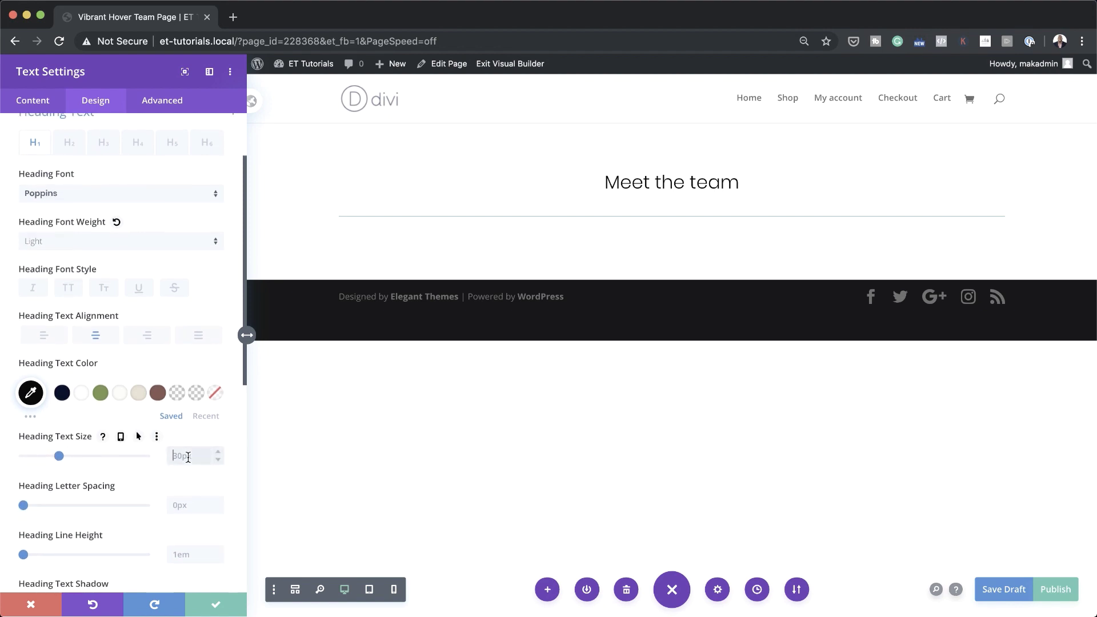
text(6vw)
key(Return)
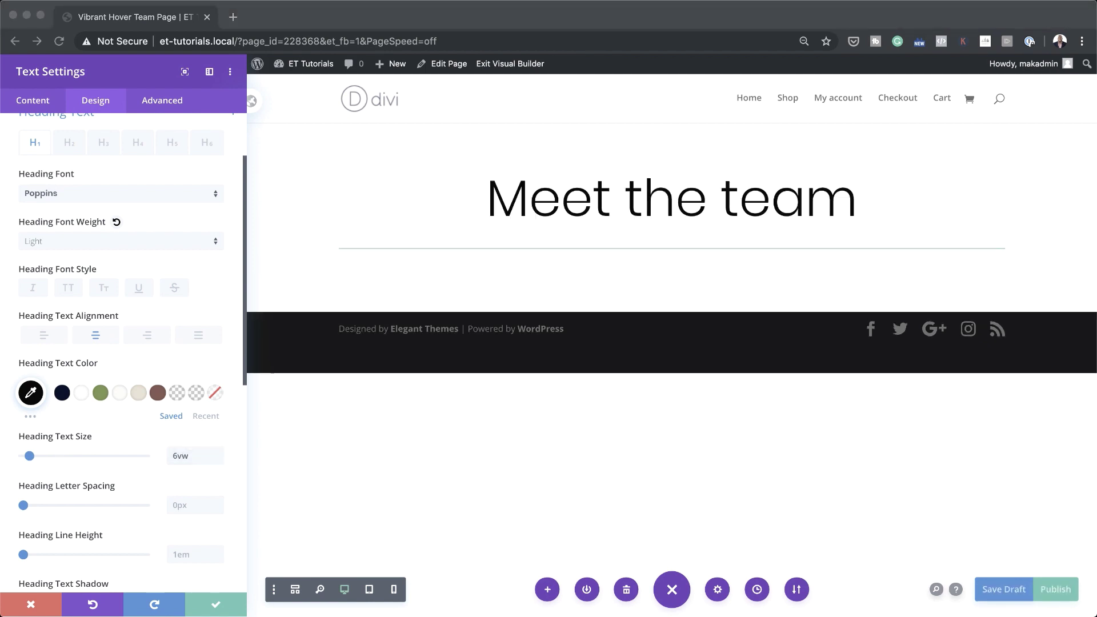
scroll(203, 496, down, 1)
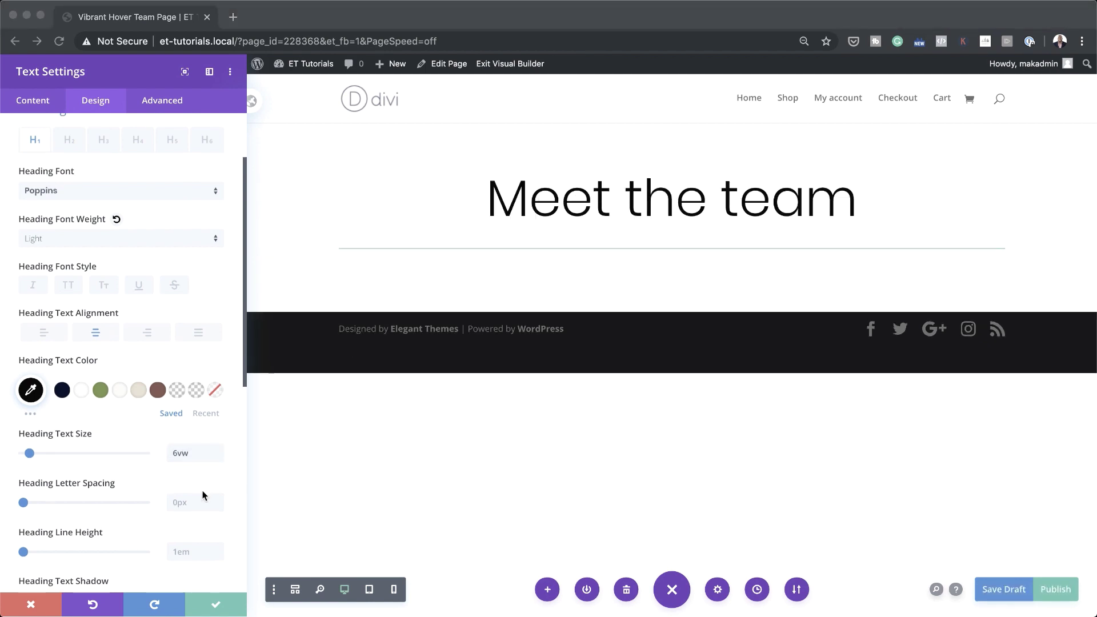
click(177, 500)
text(-0.4vw)
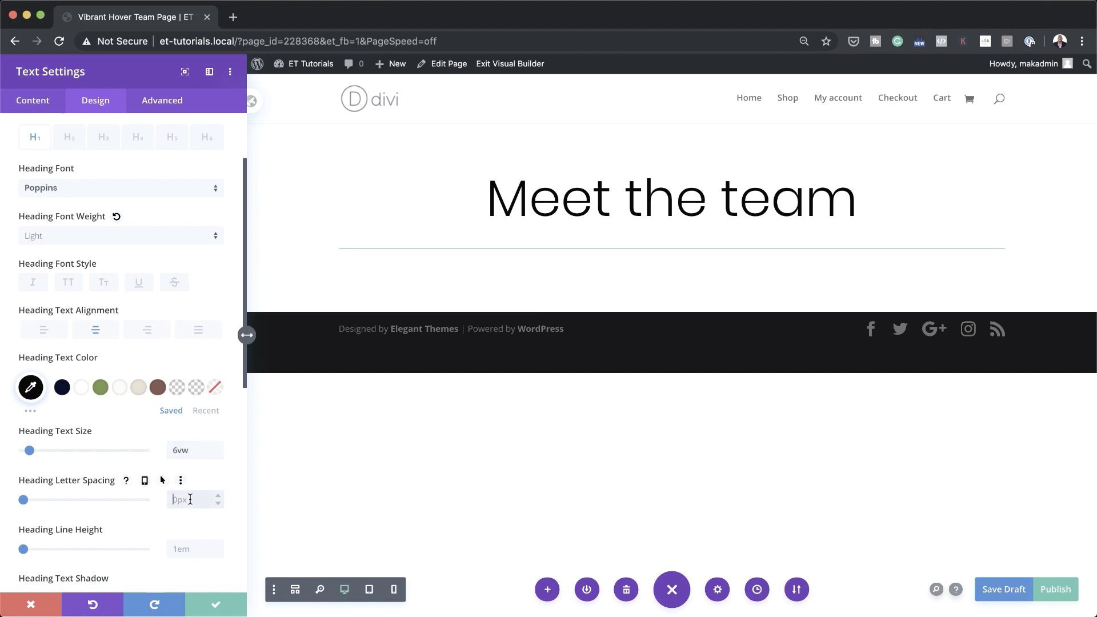
click(259, 518)
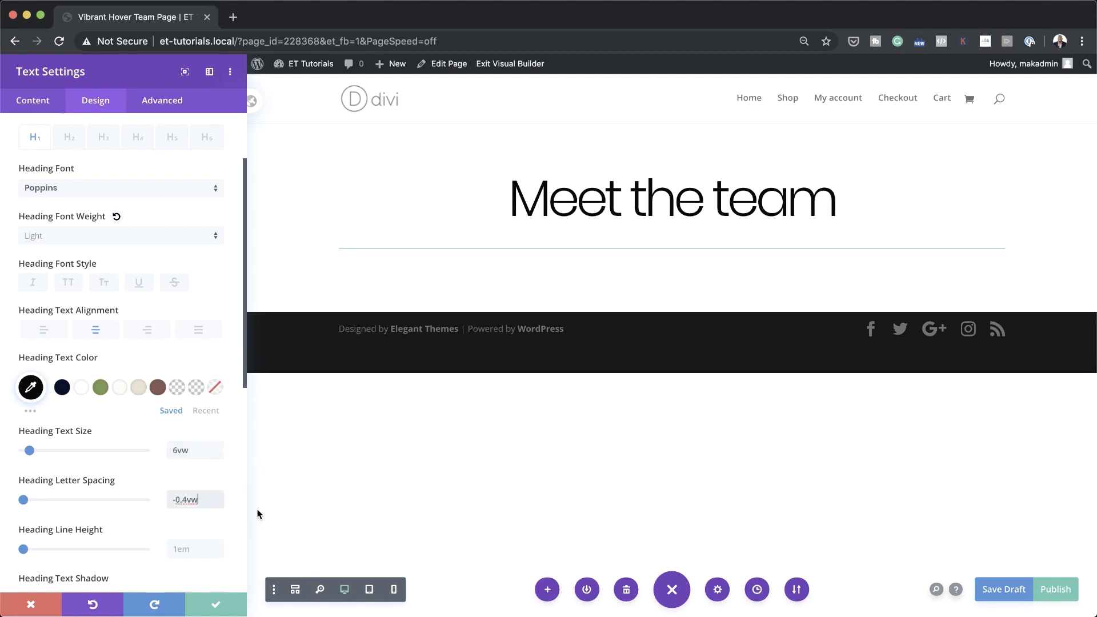
click(216, 604)
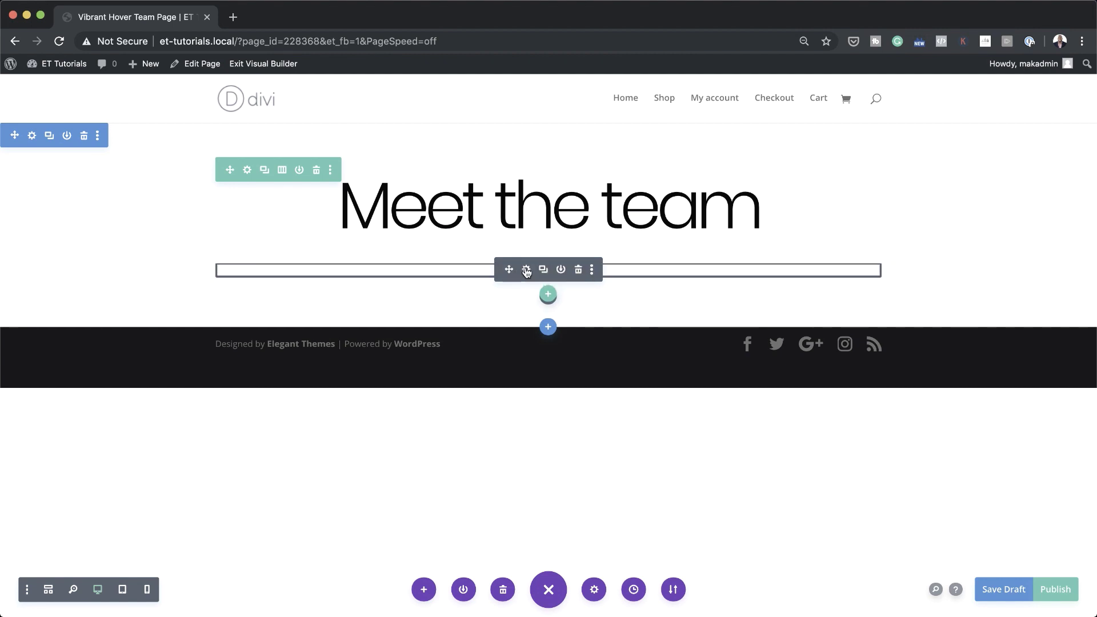
Make the divider line color black
click(526, 270)
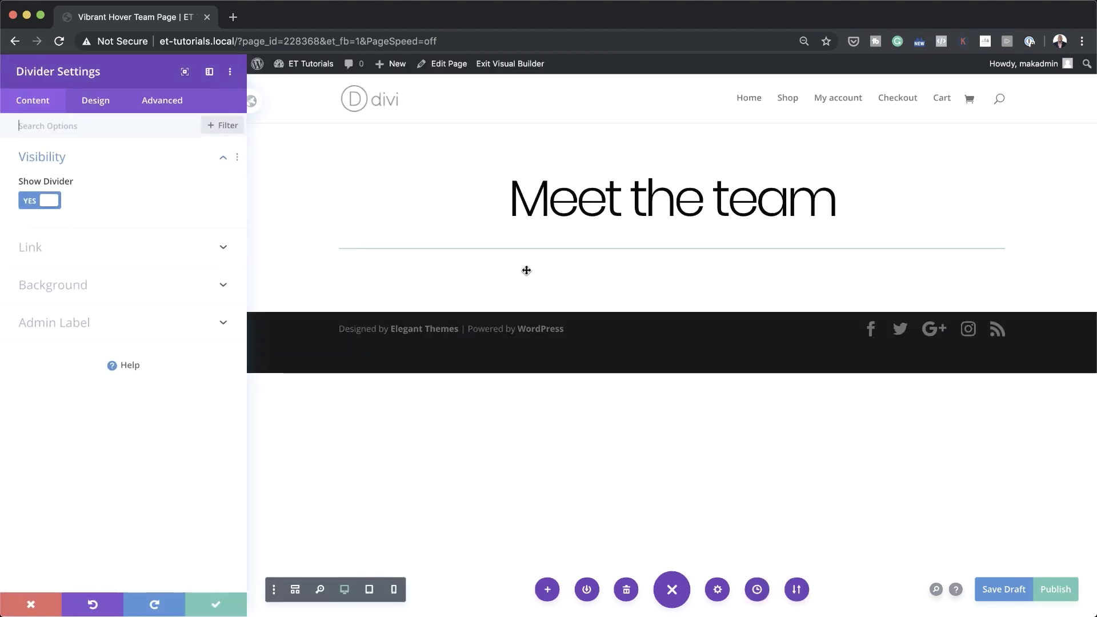
click(100, 107)
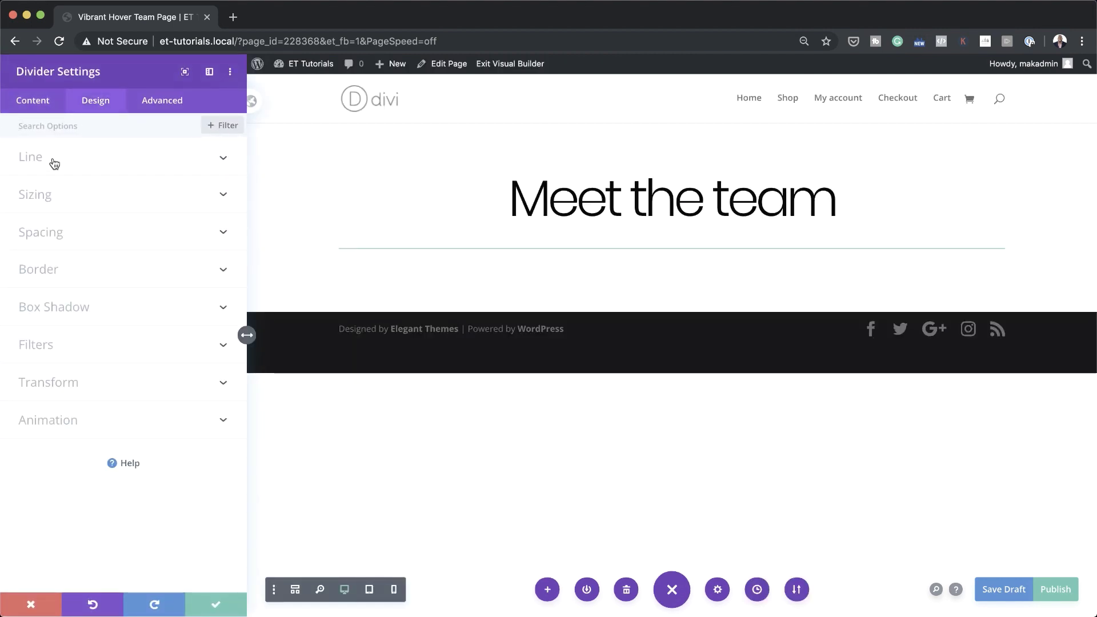
click(51, 160)
click(31, 211)
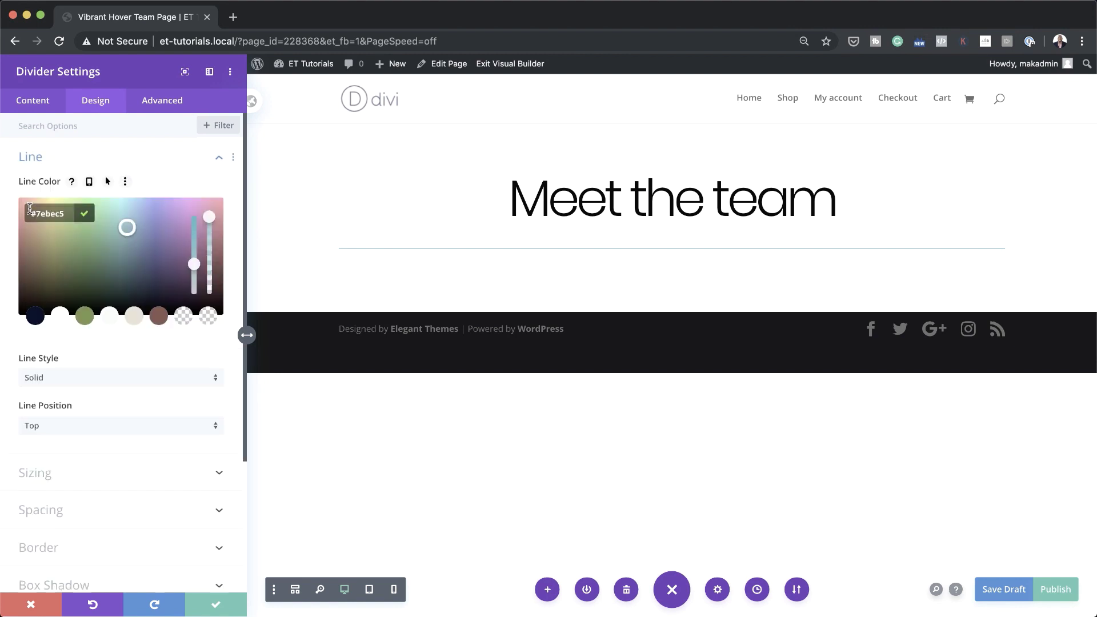
click(30, 306)
click(9, 318)
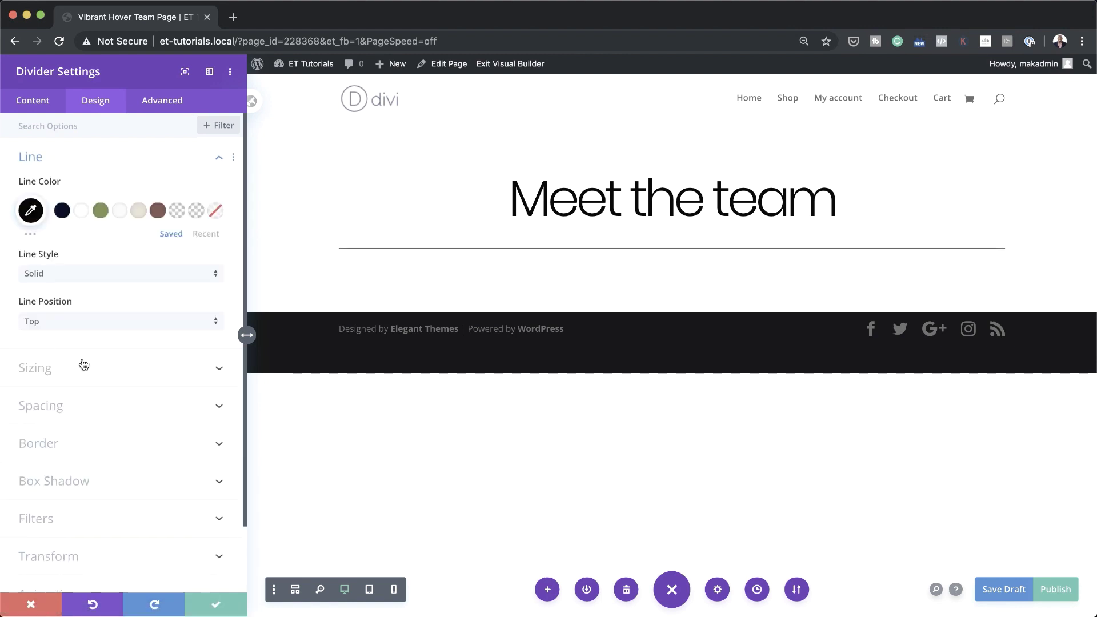
Set the divider weight to 12px and width to 14%, center it, and save
click(84, 366)
click(188, 177)
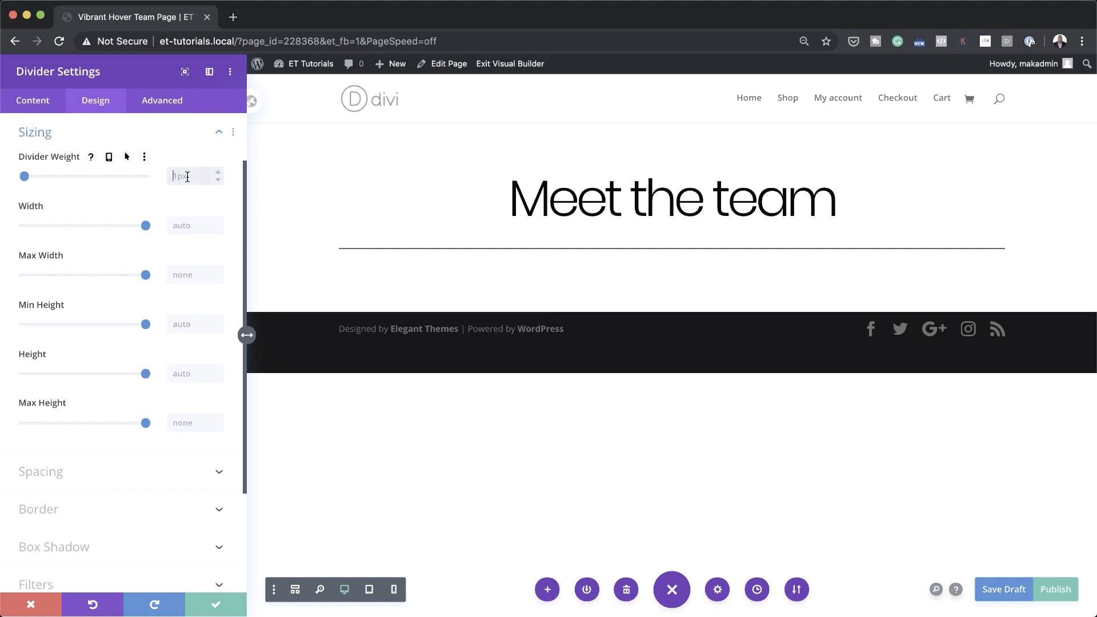
text(12)
click(181, 227)
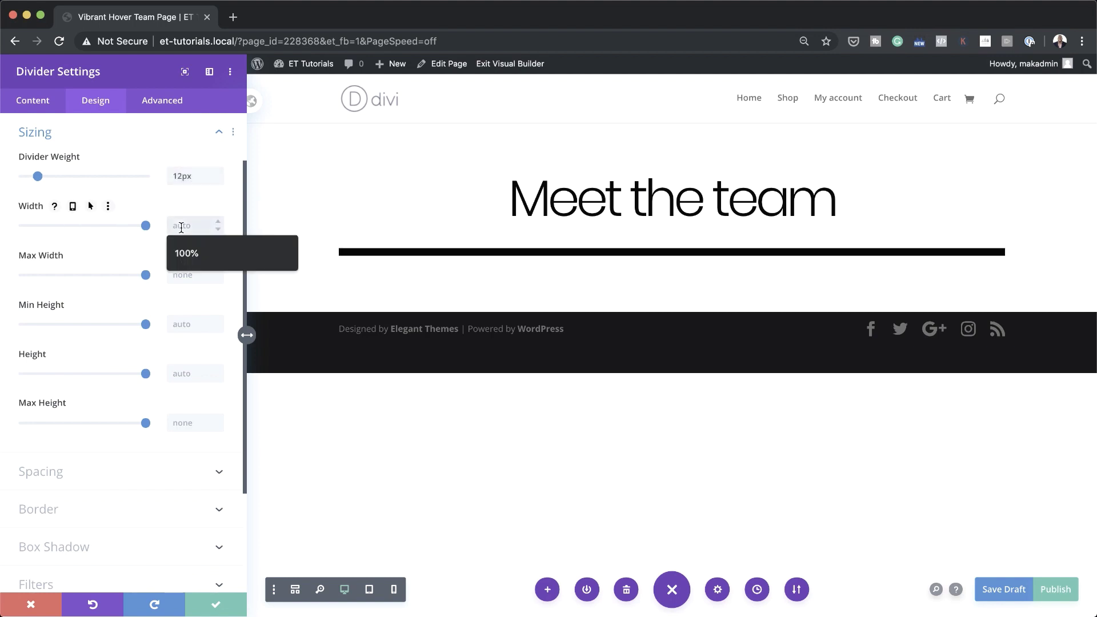
text(14)
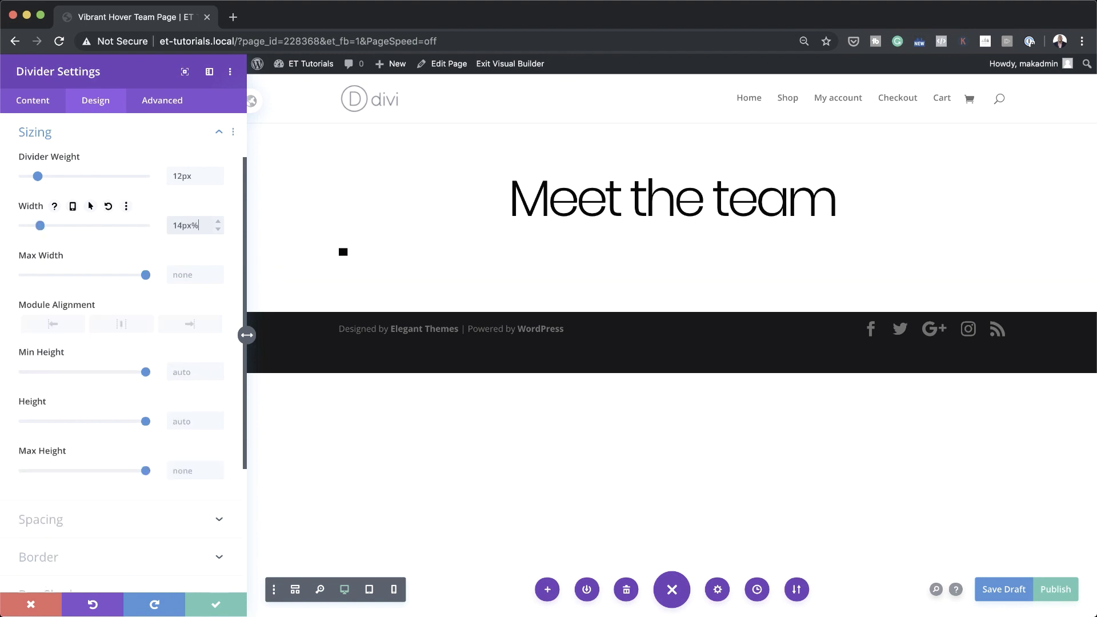
text(%)
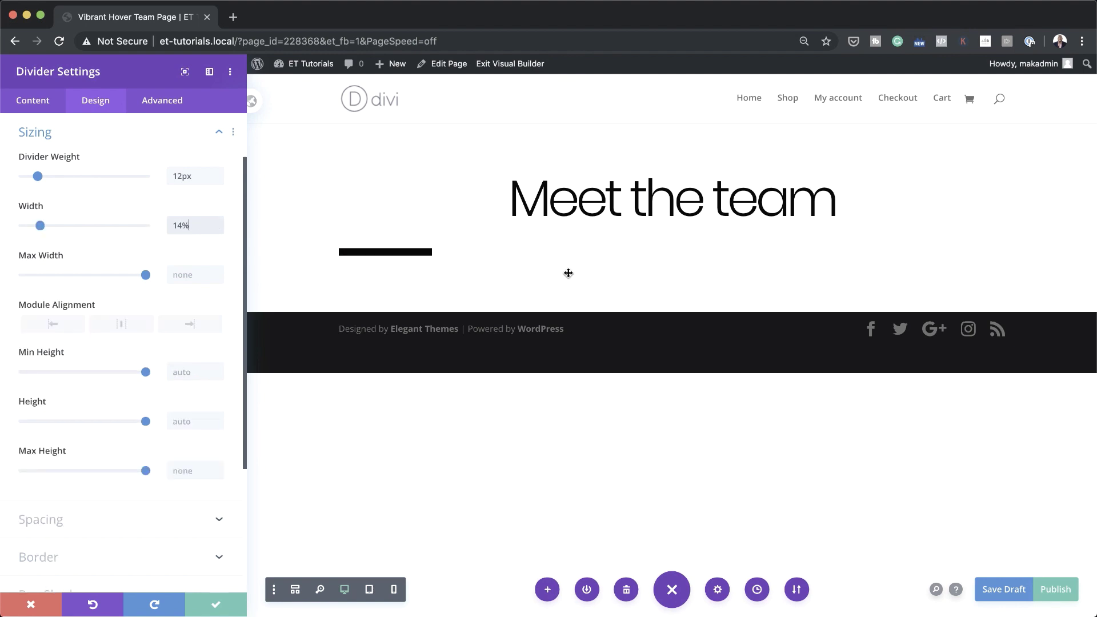
click(125, 327)
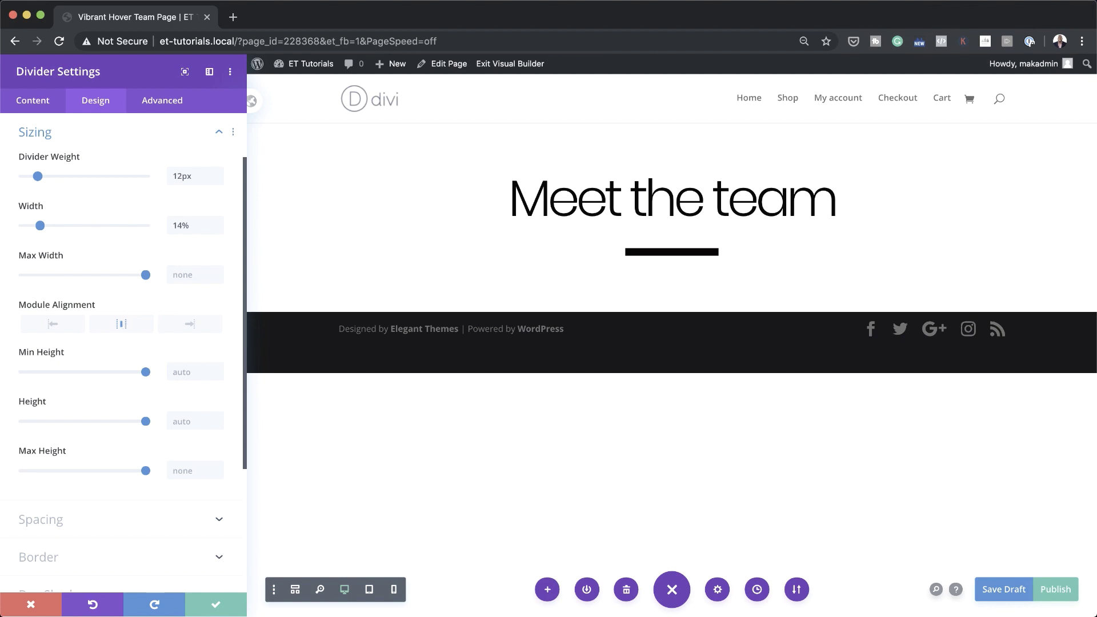
click(213, 605)
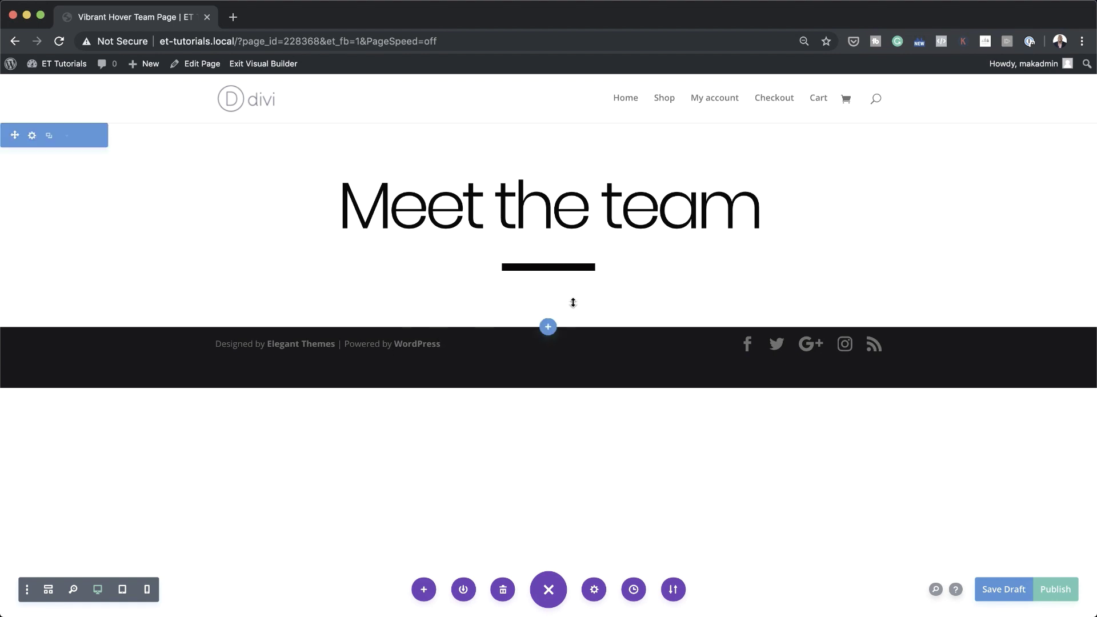
Insert a regular section with a three-column row below the heading, without adding modules
mouse_move(573, 303)
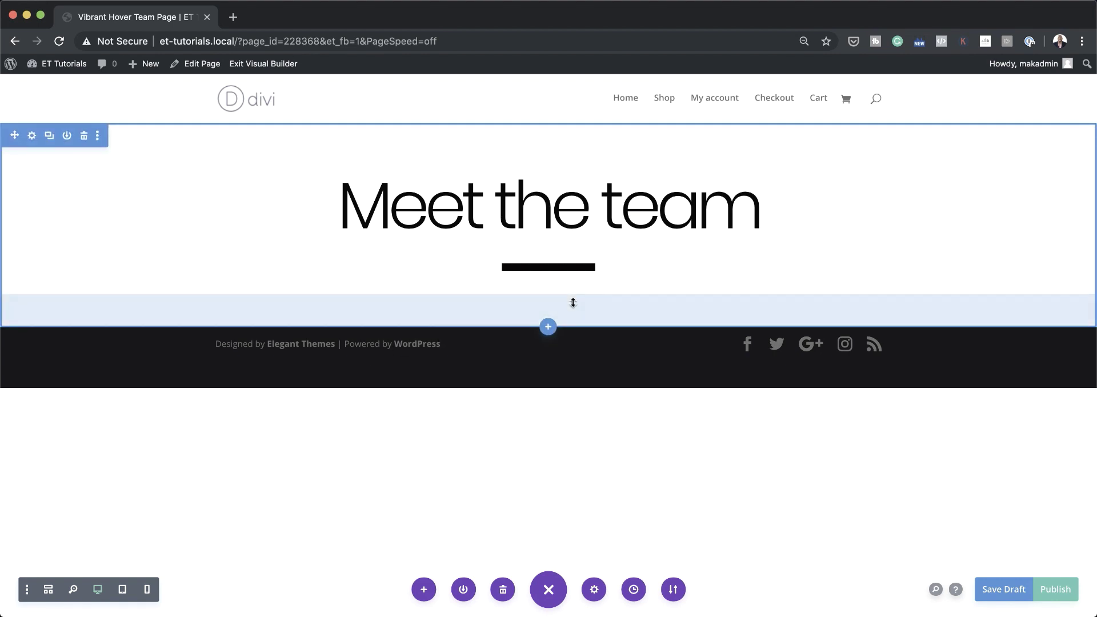
click(547, 328)
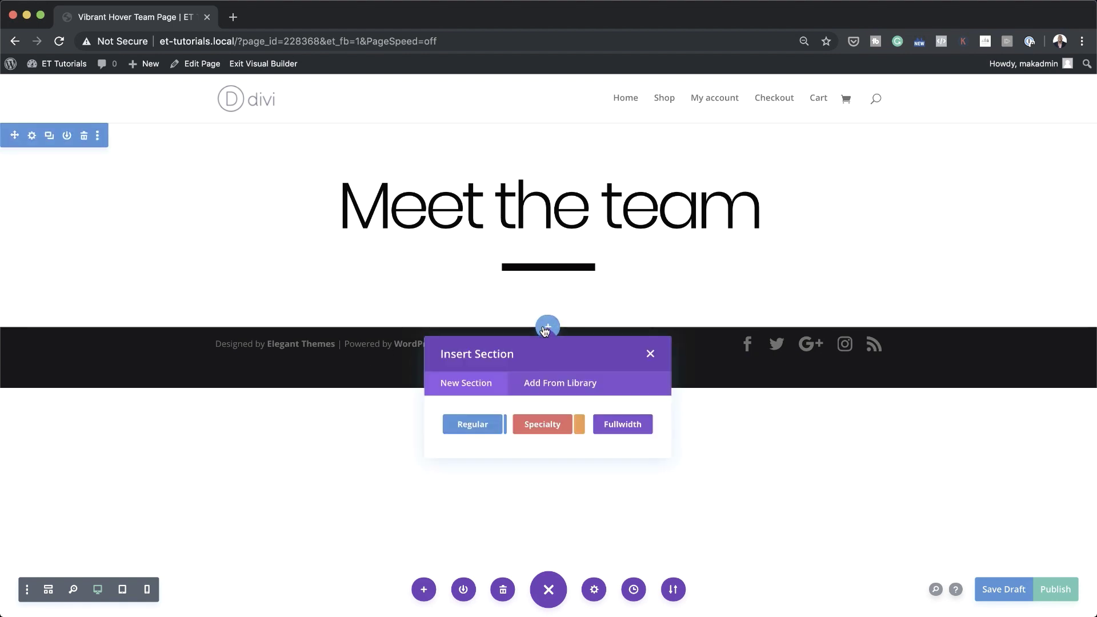
click(465, 425)
click(620, 179)
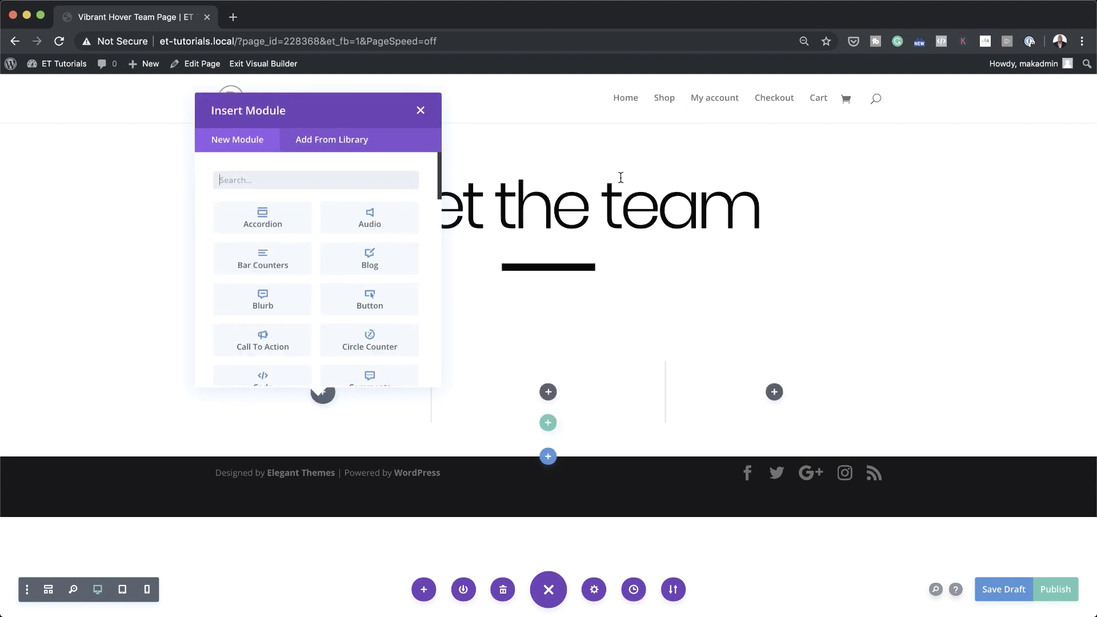
click(421, 111)
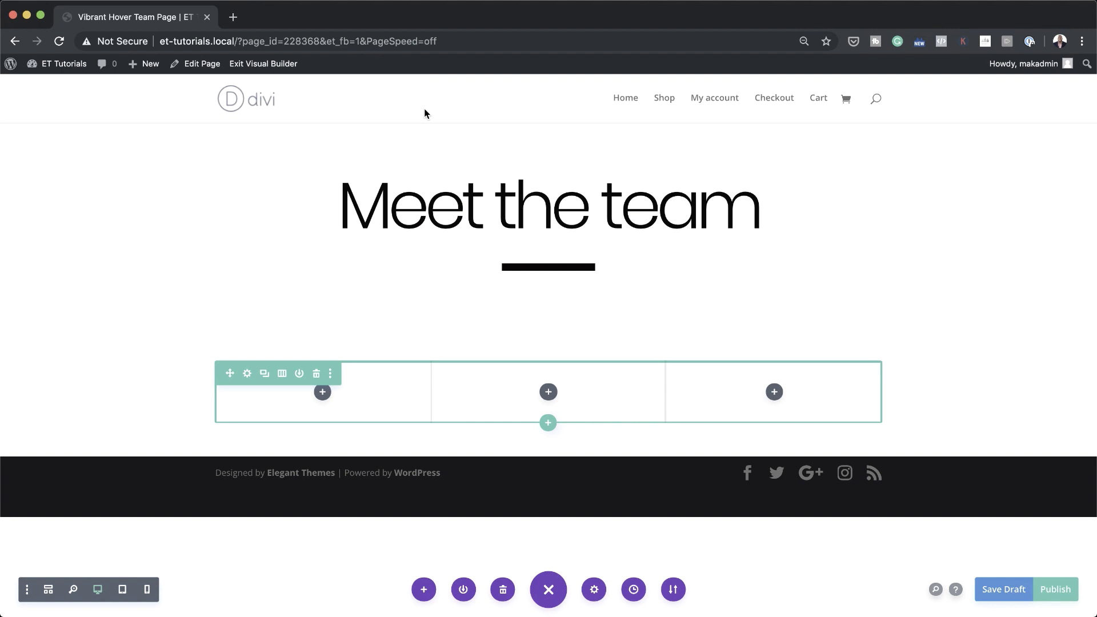
Enable a custom gutter width and set the row's width and max width to 100%
click(247, 375)
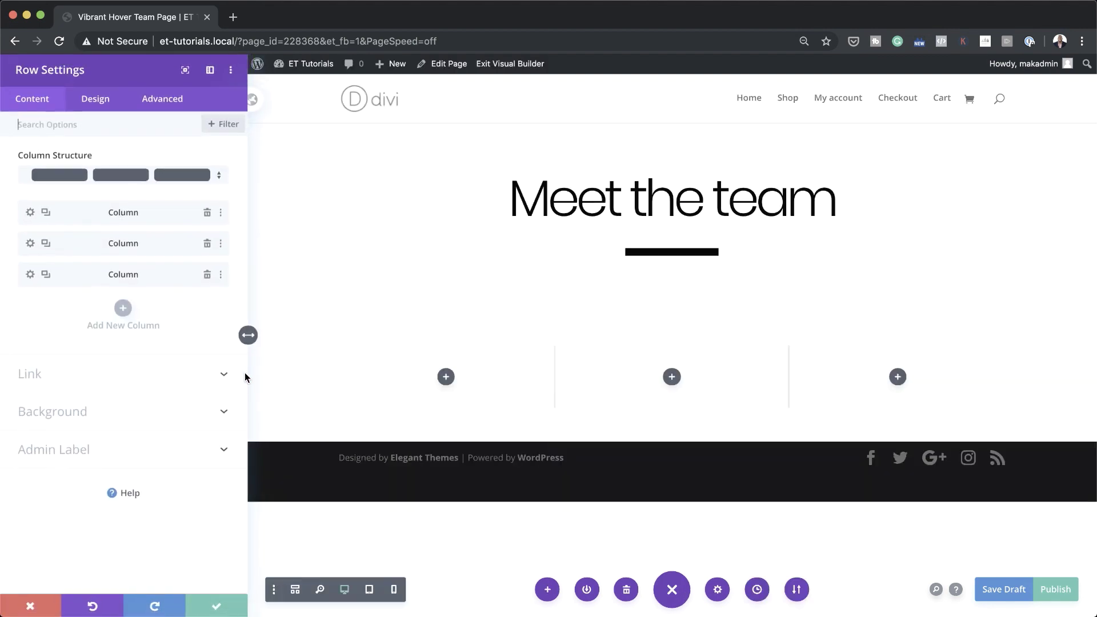
click(101, 109)
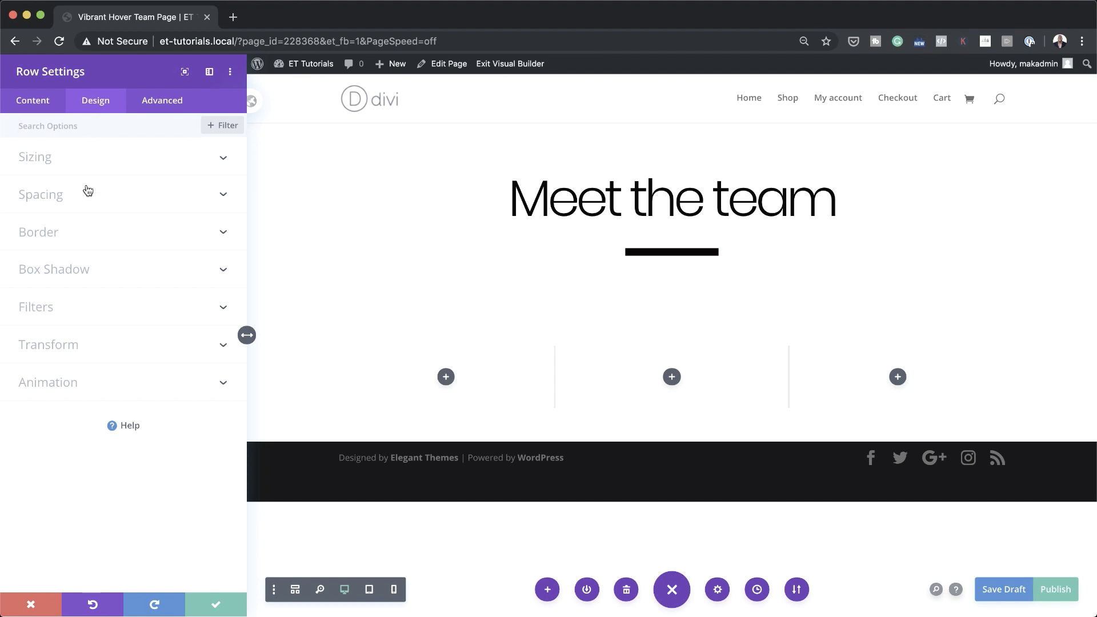
click(64, 159)
click(50, 203)
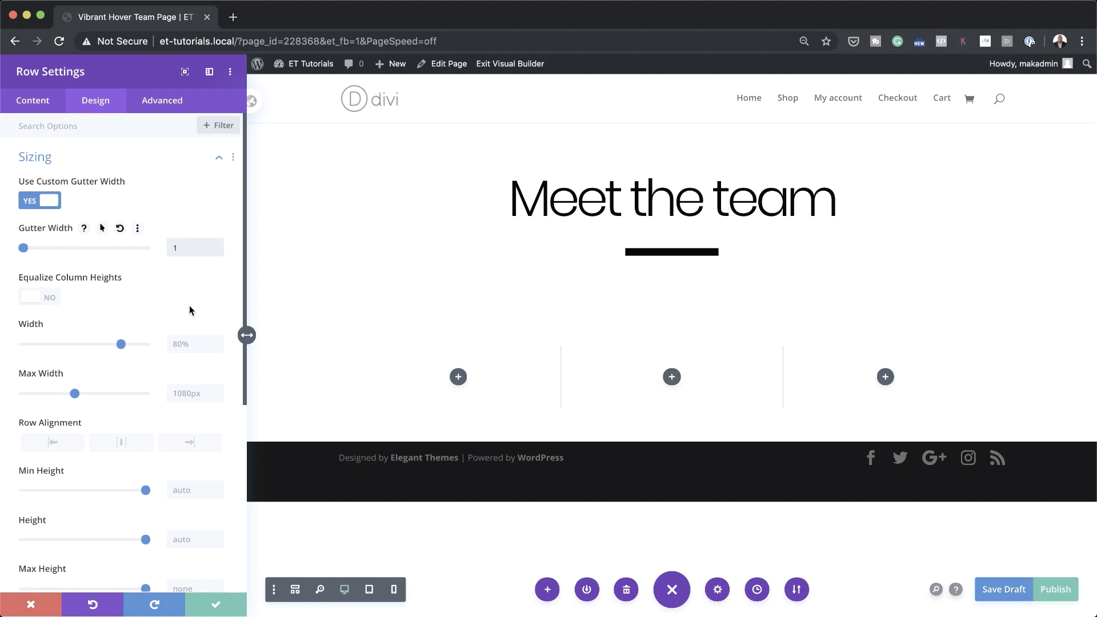
click(184, 343)
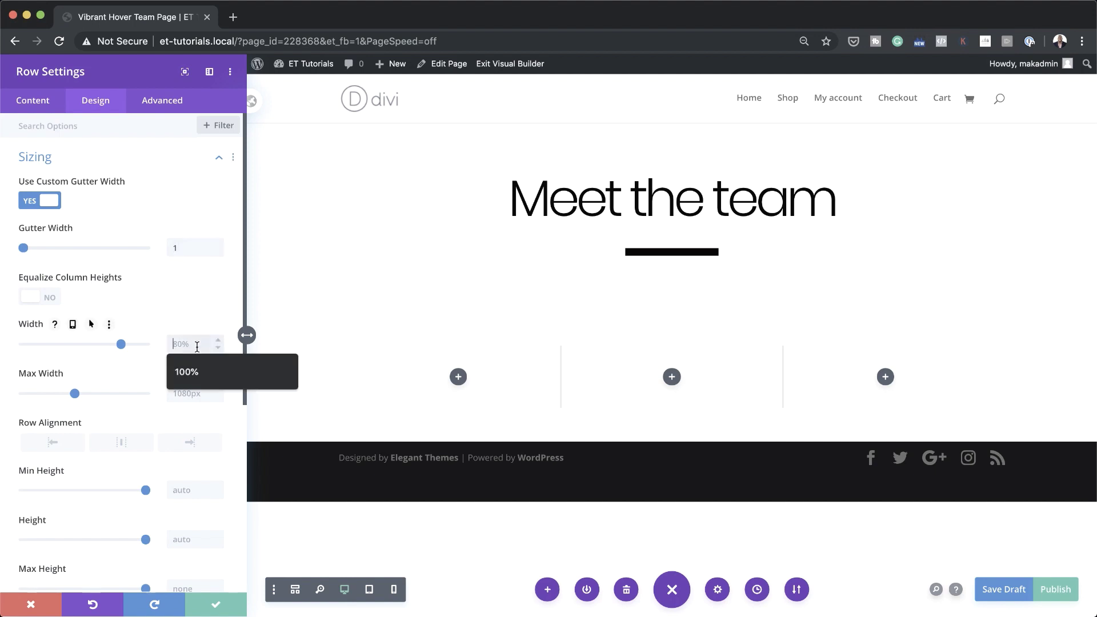
click(194, 376)
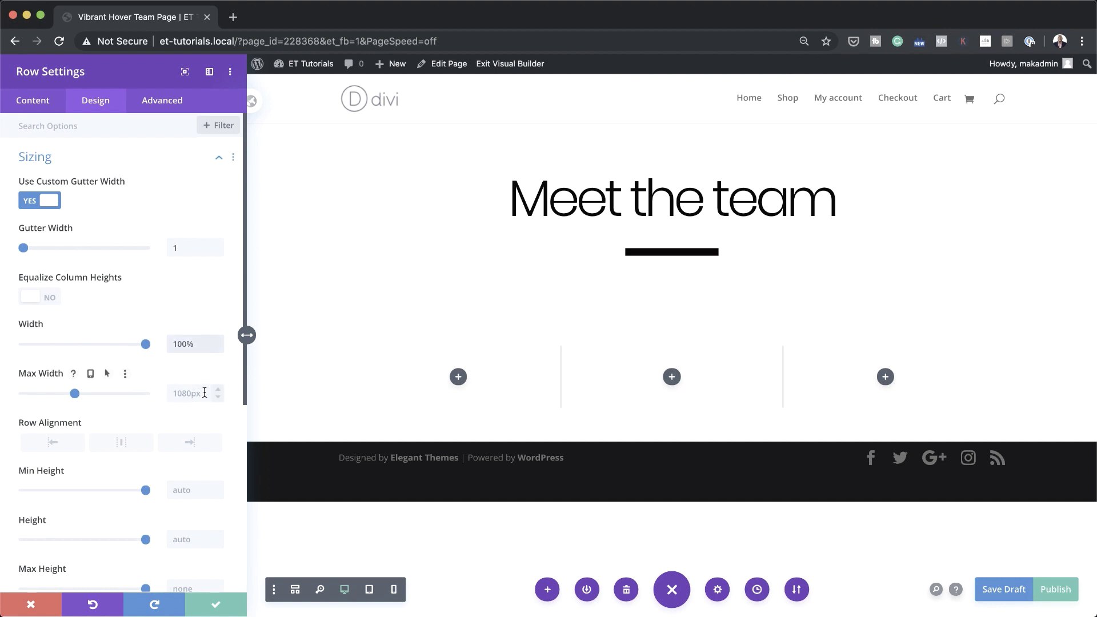
click(197, 393)
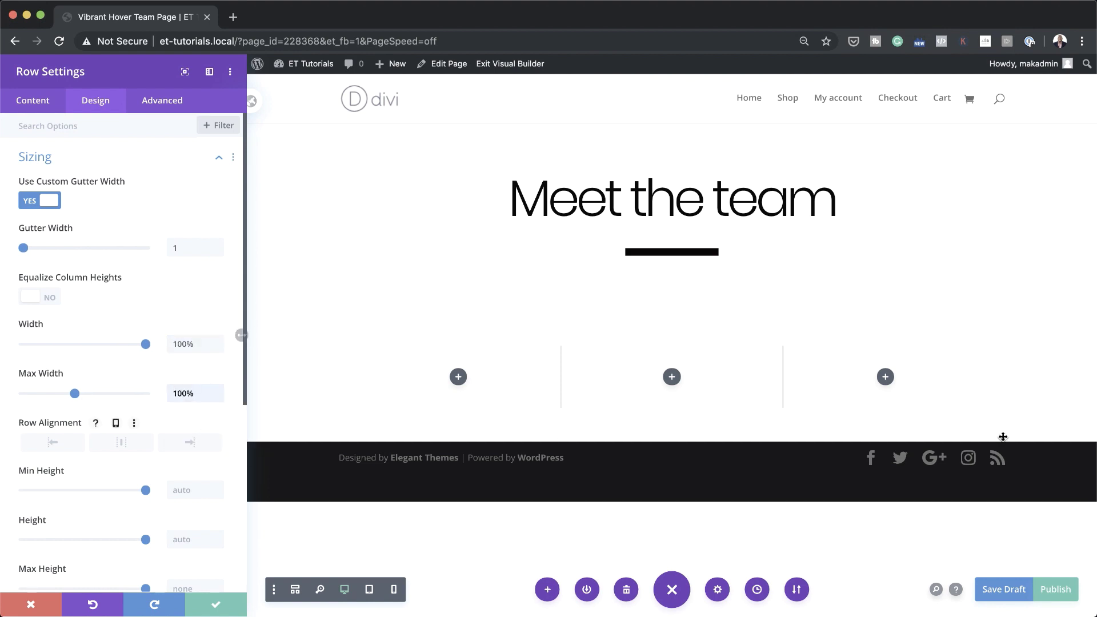
key(Return)
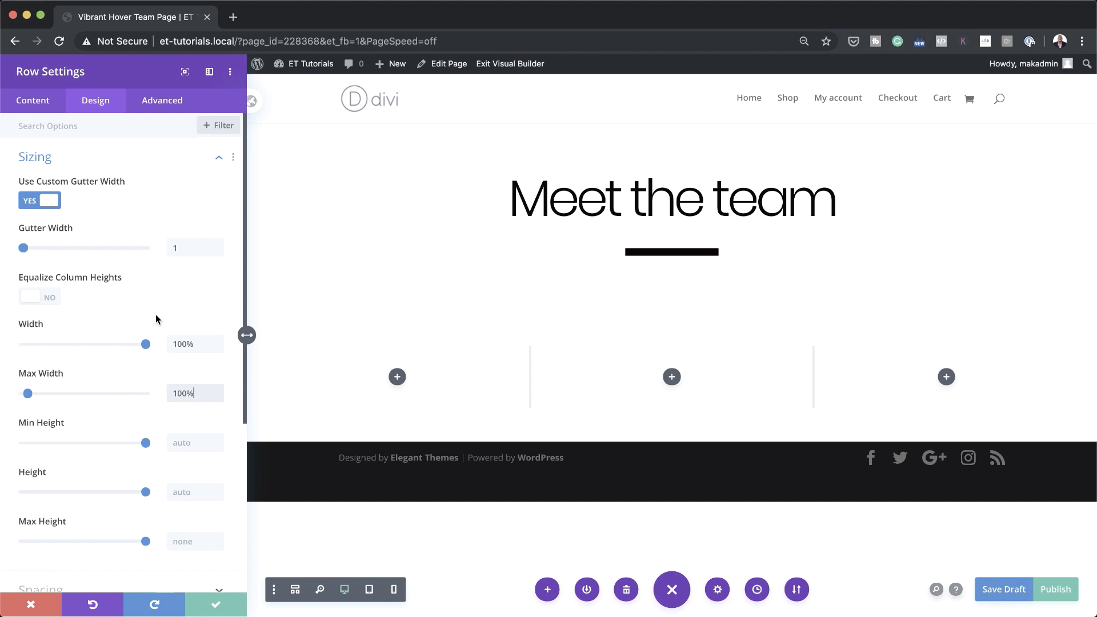
Give the row linked 2vw top and bottom padding and save
scroll(156, 318, down, 5)
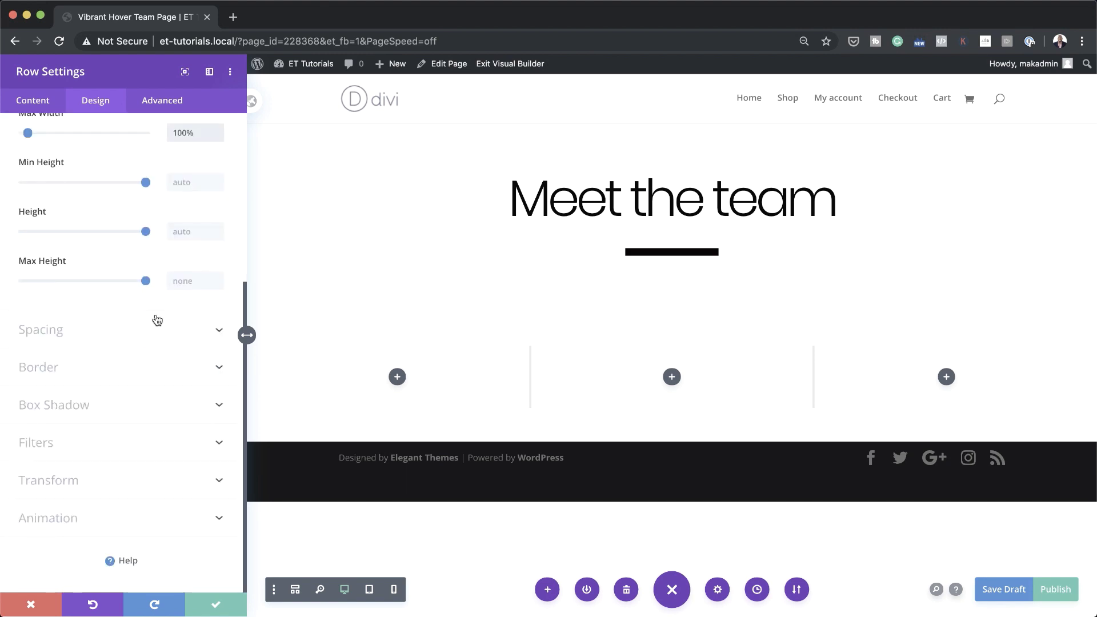
click(40, 336)
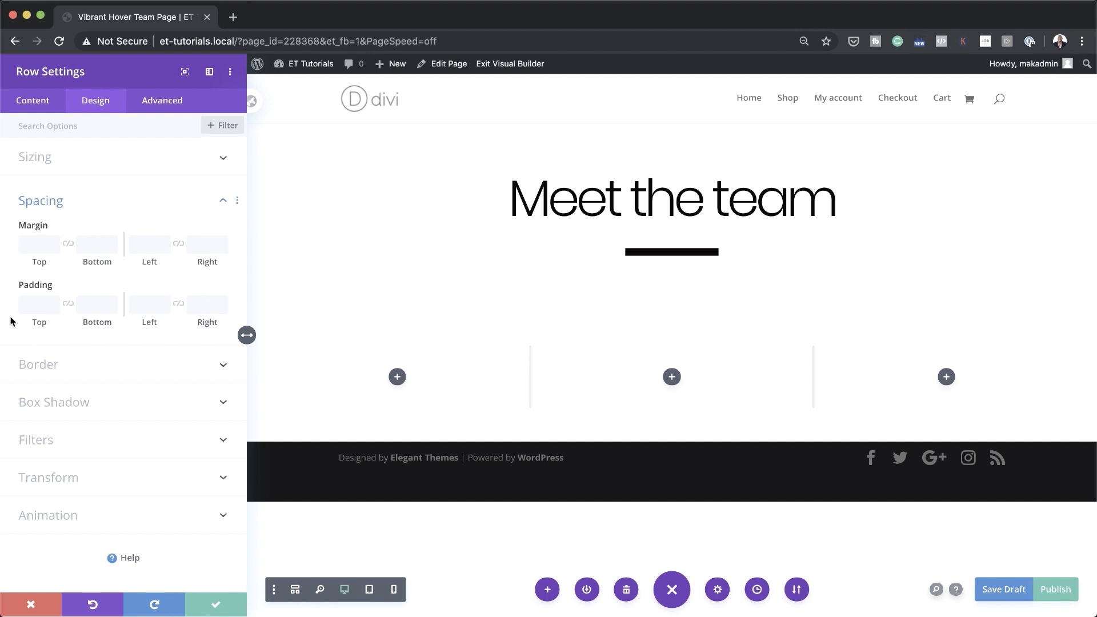
click(39, 305)
text(2vw)
click(68, 304)
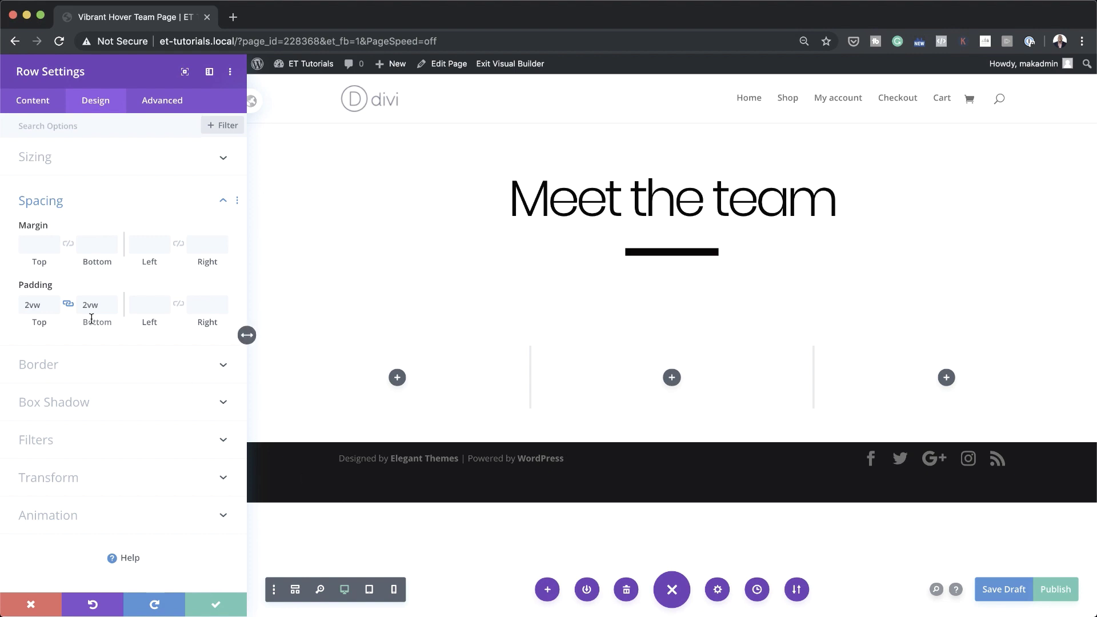
click(223, 605)
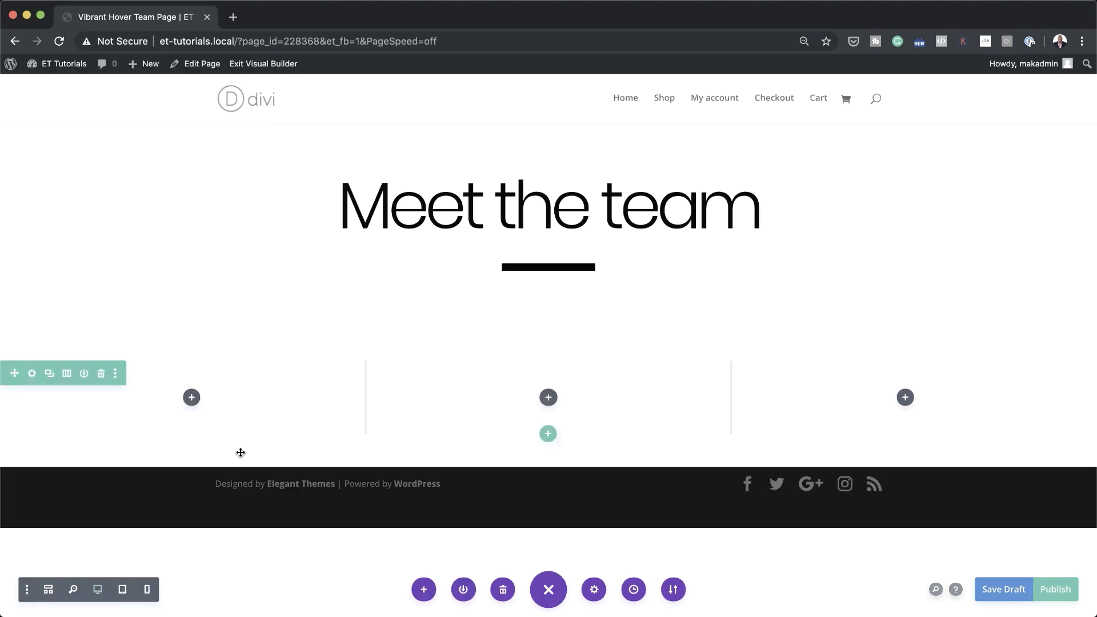
Add an Image module to the first column showing the portrait-square-11.jpg photo
click(191, 400)
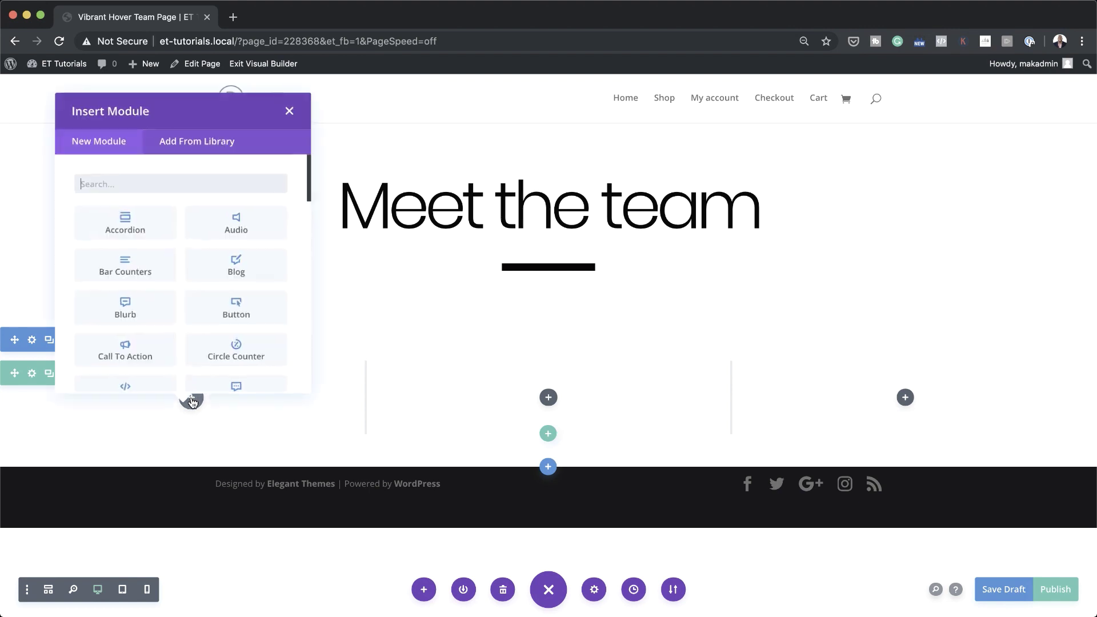
text(i)
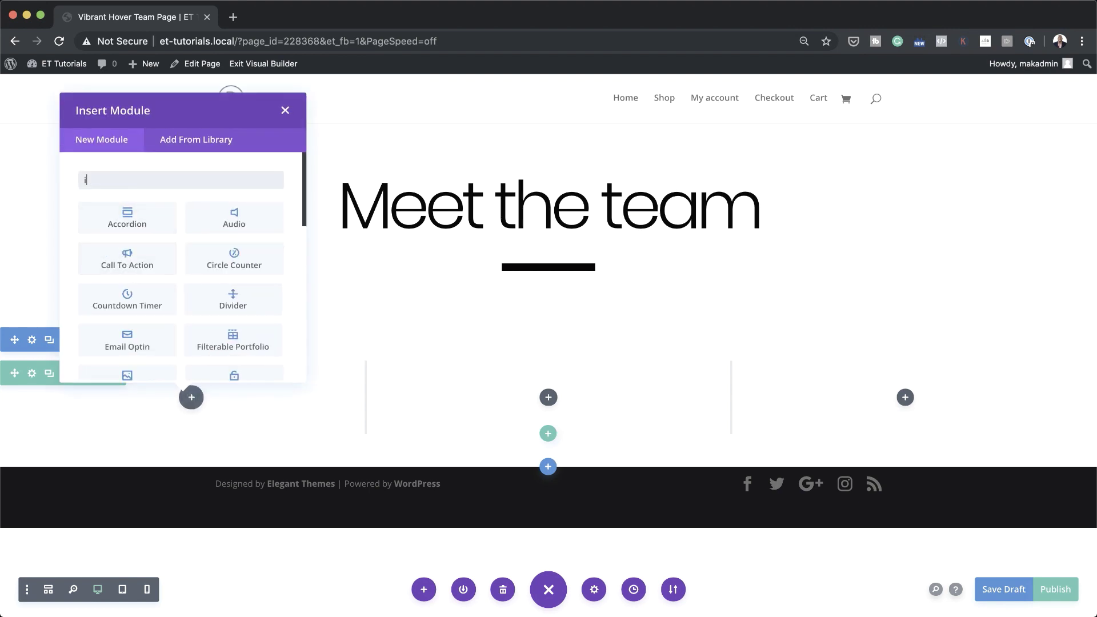
click(137, 251)
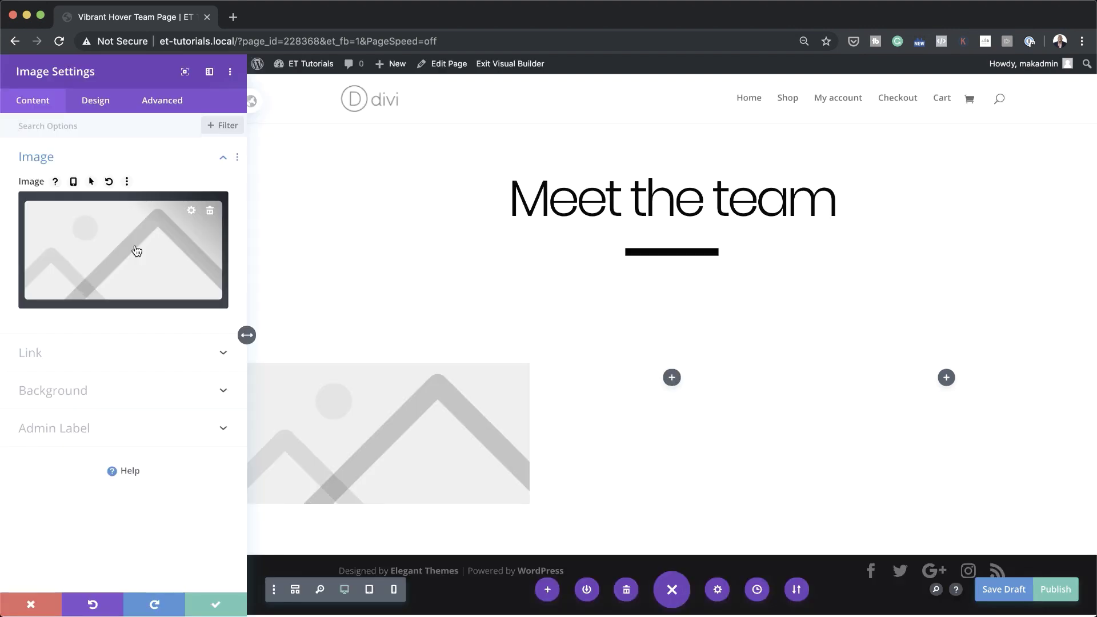
click(136, 249)
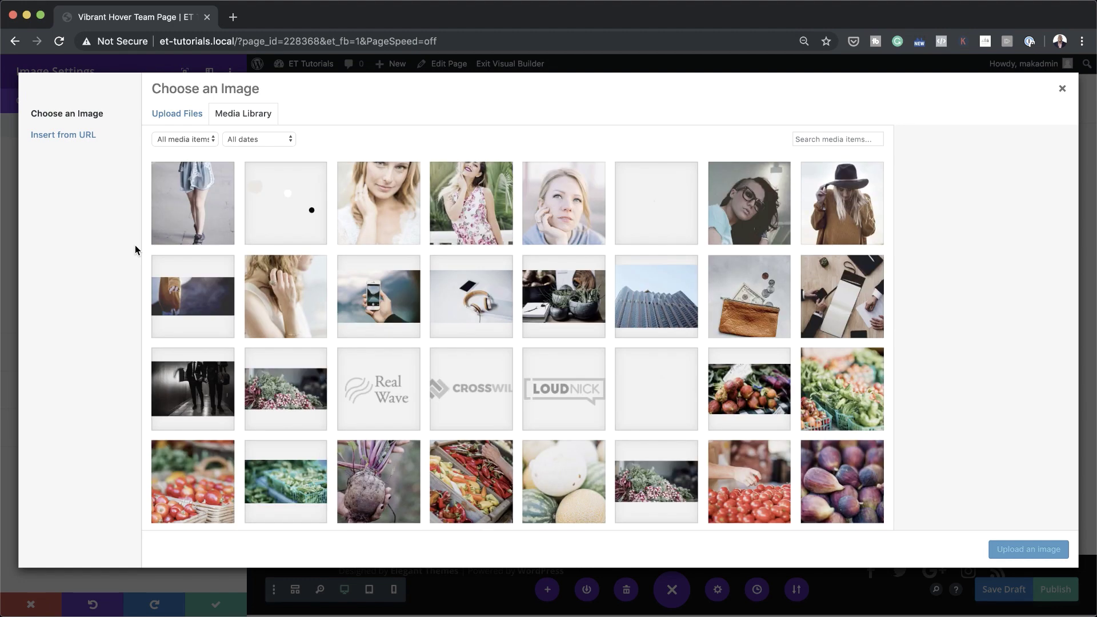
click(546, 217)
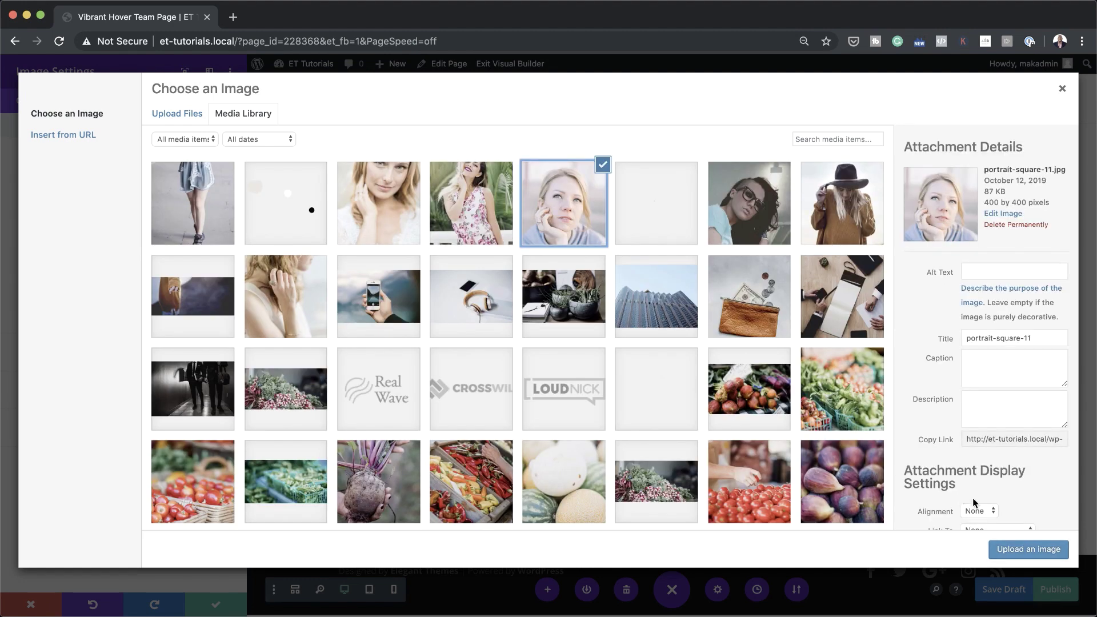
click(1032, 550)
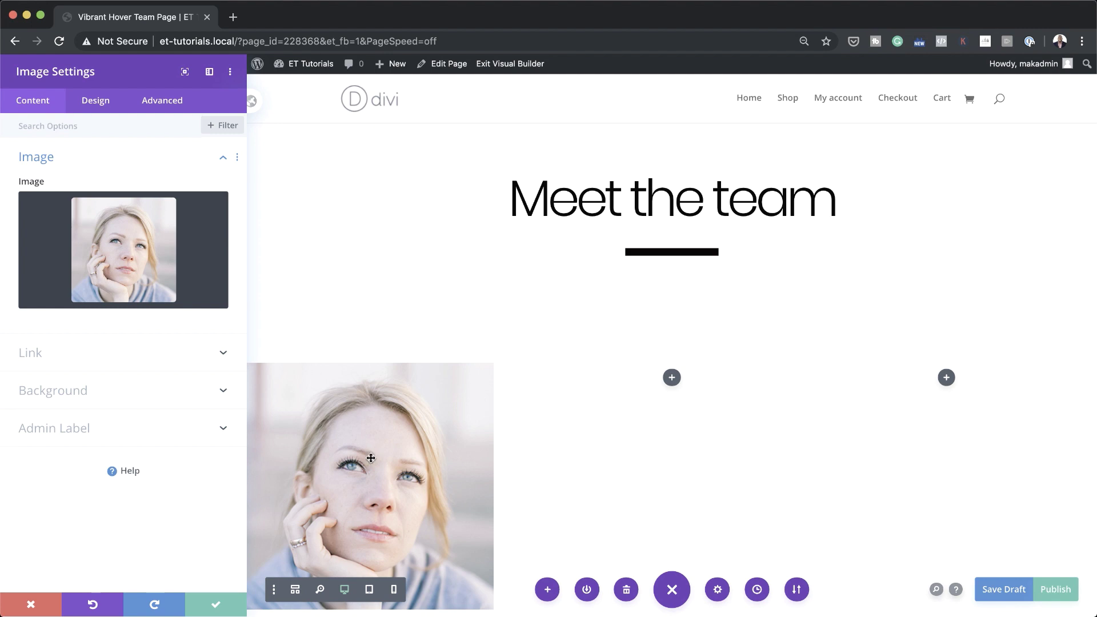
click(102, 101)
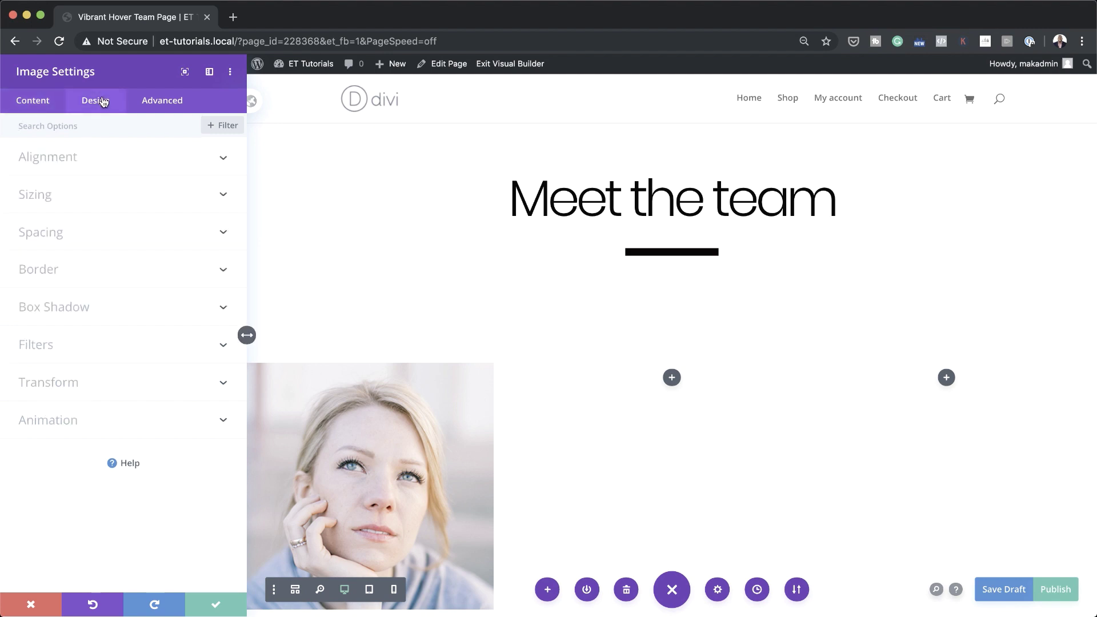
Center the portrait at 30% width, give it a -3vw top margin, and round its corners
click(102, 120)
click(80, 158)
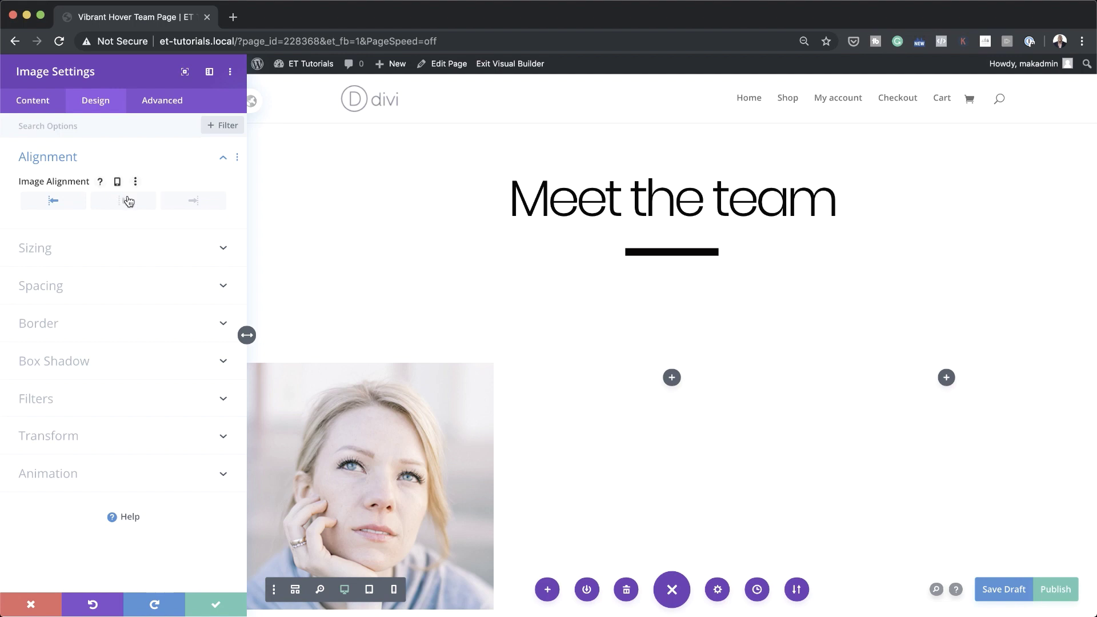
click(126, 200)
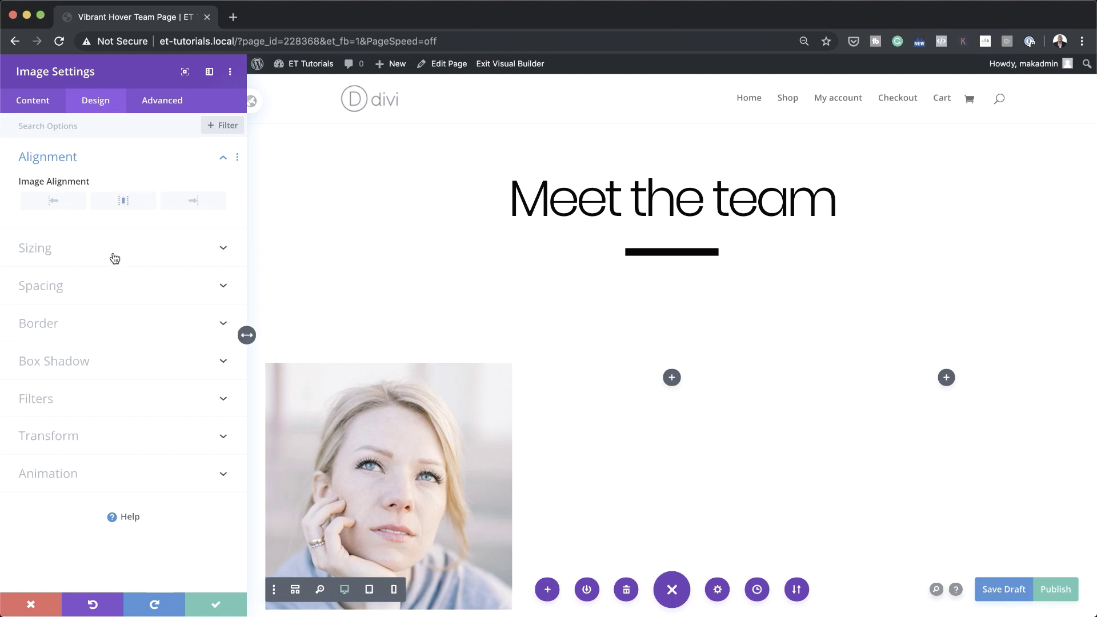
click(112, 256)
click(181, 223)
text(100%)
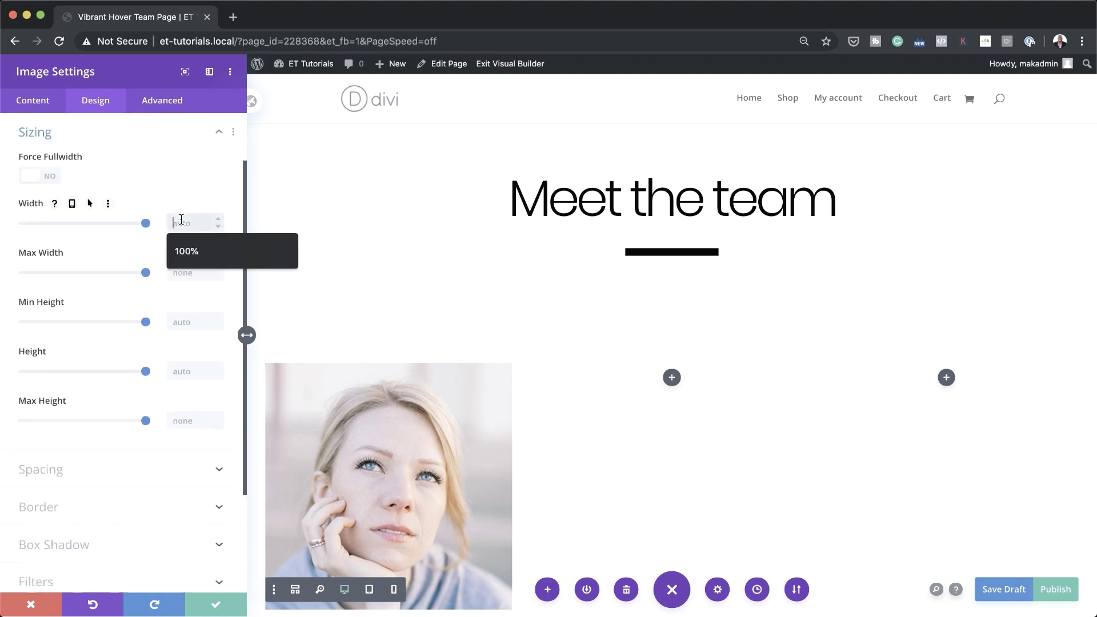
text(30%)
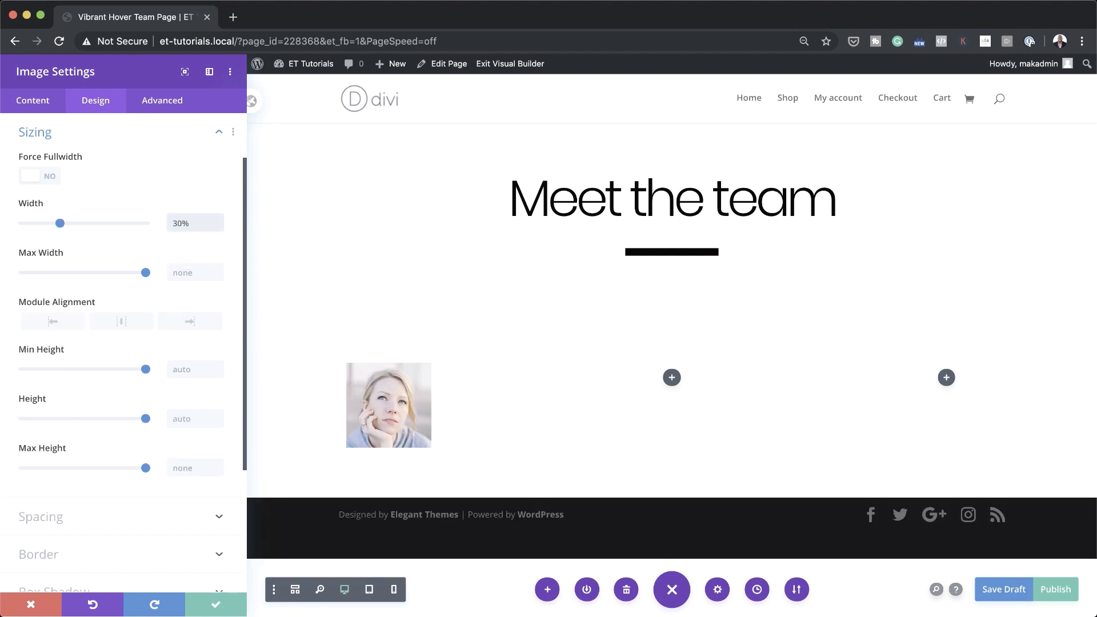
click(40, 517)
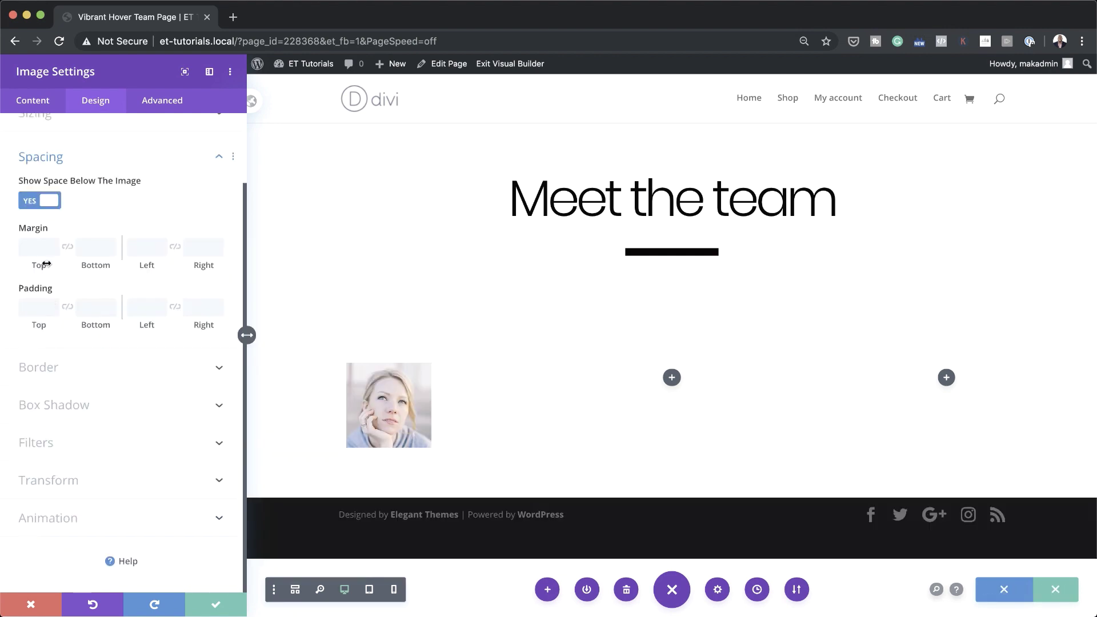
click(34, 248)
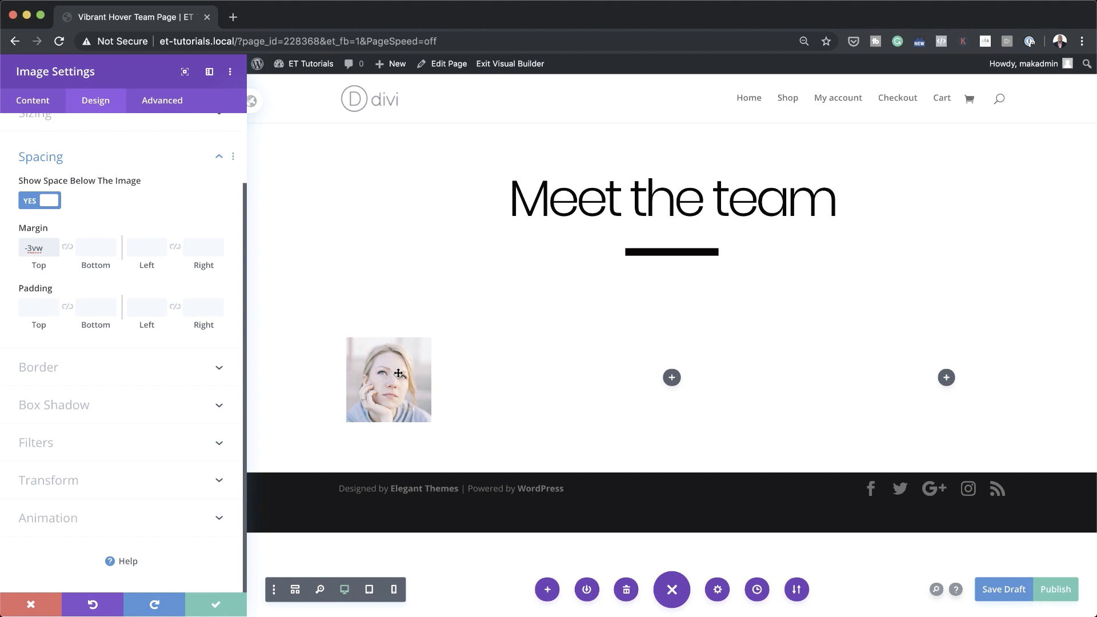
click(104, 370)
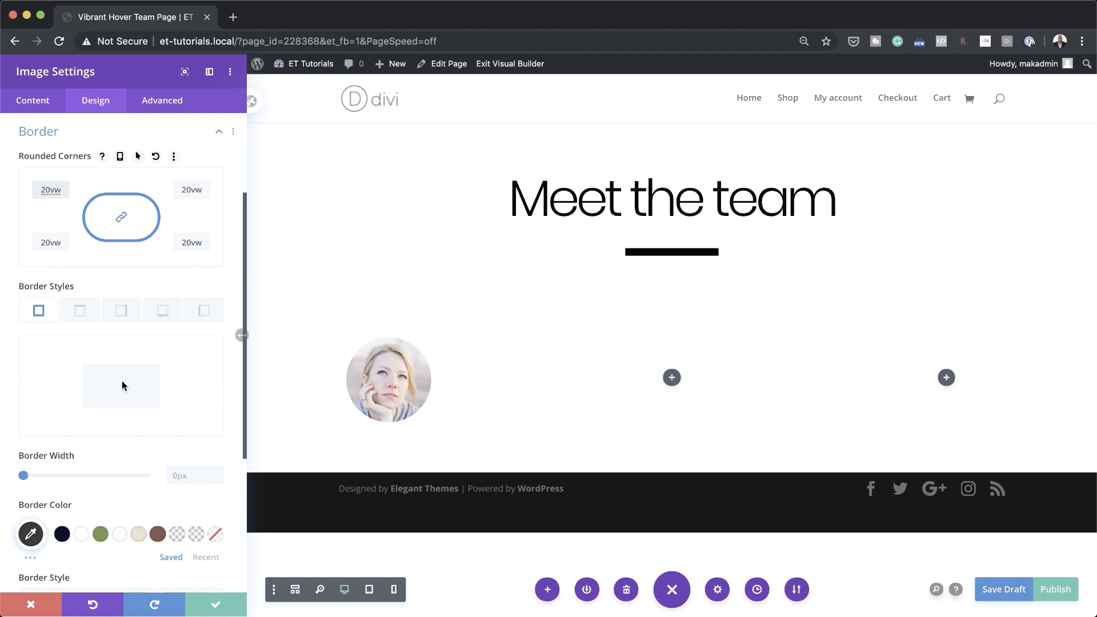
Give the circular portrait a 12px white border in the Double style
scroll(137, 400, down, 1)
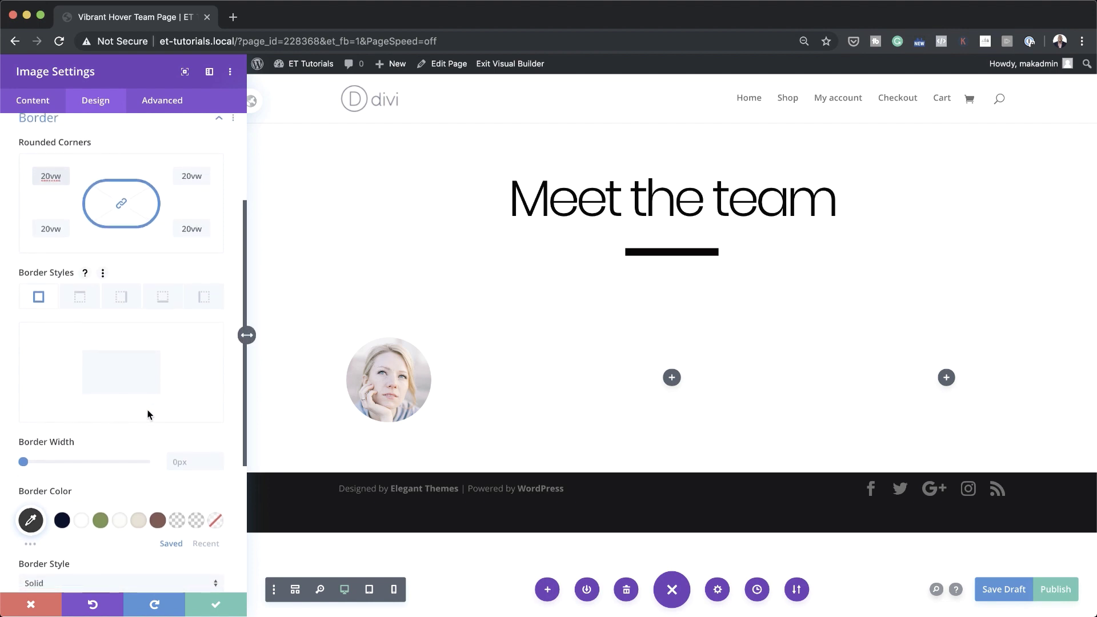
scroll(147, 415, down, 2)
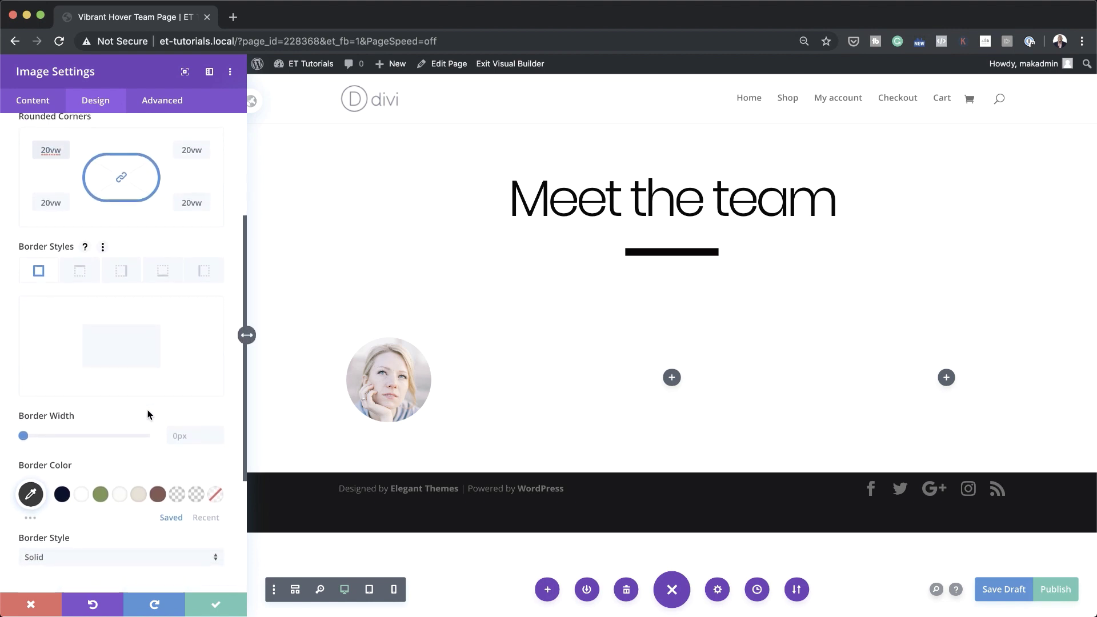
click(176, 433)
text(12)
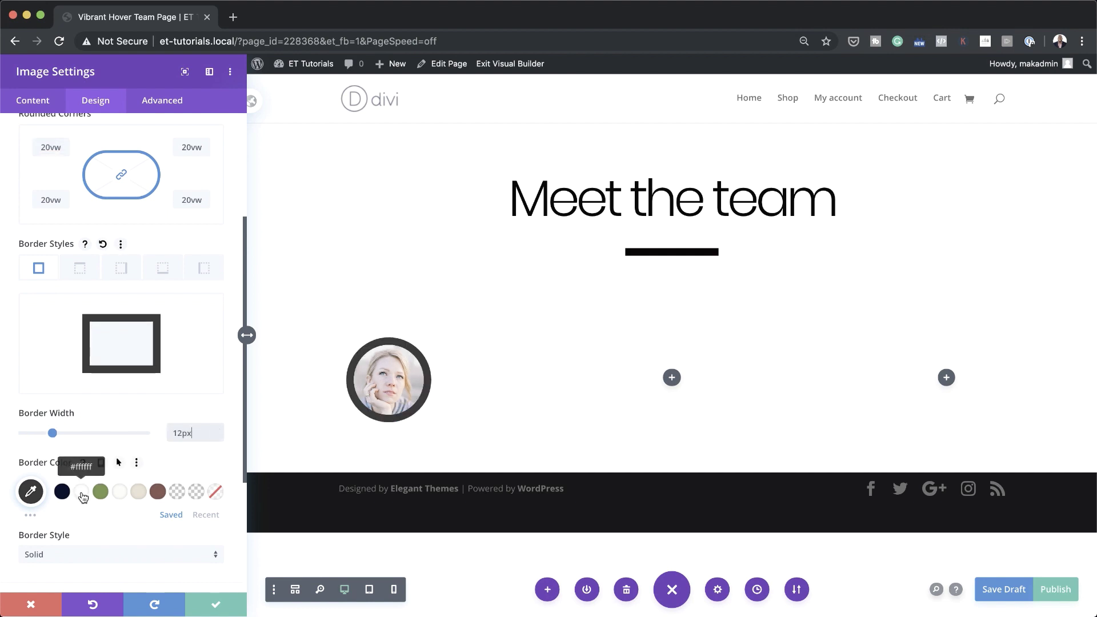
click(81, 492)
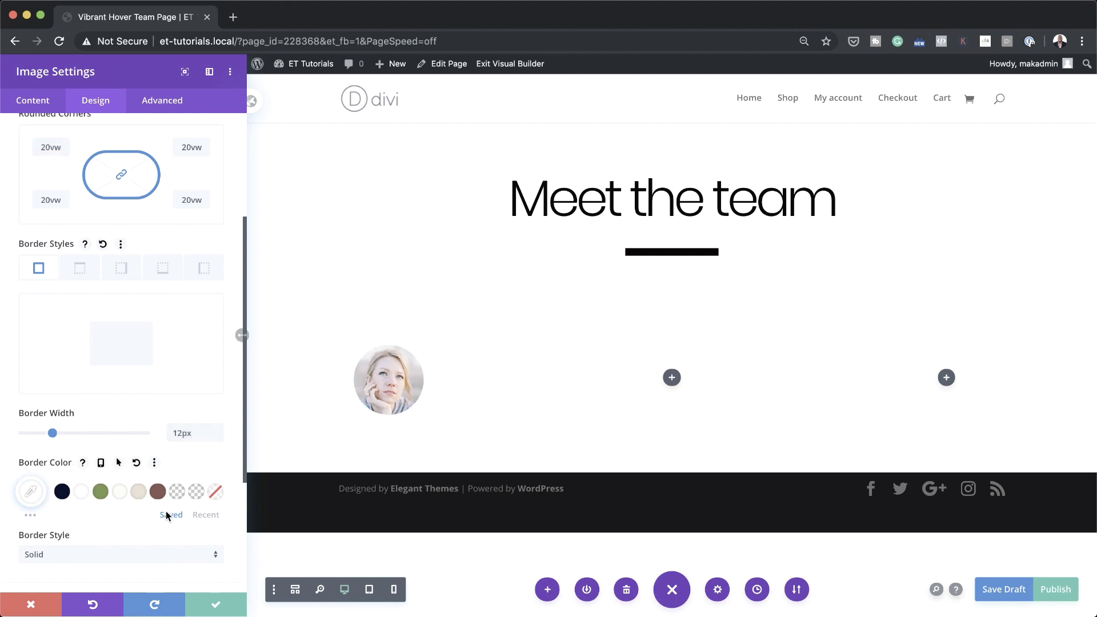
scroll(152, 511, down, 3)
click(160, 483)
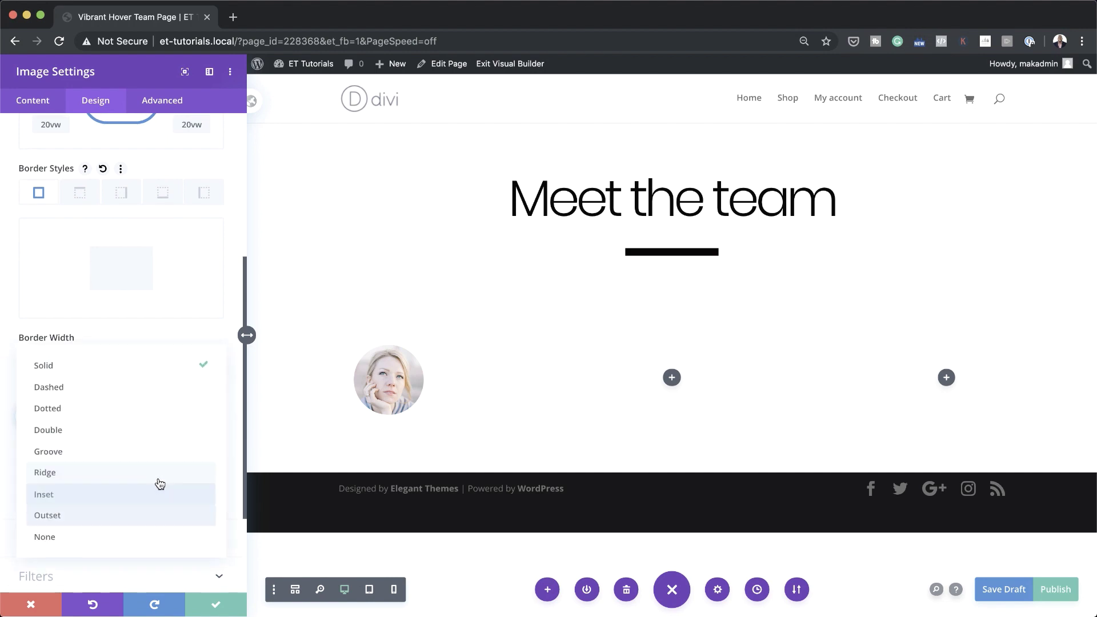
click(162, 476)
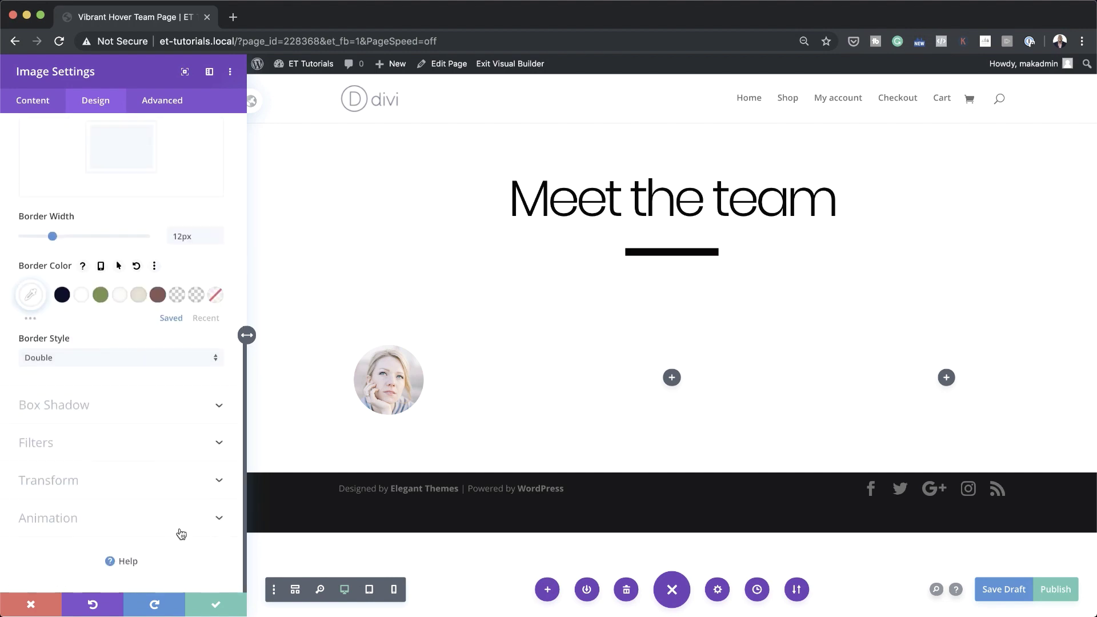
click(105, 409)
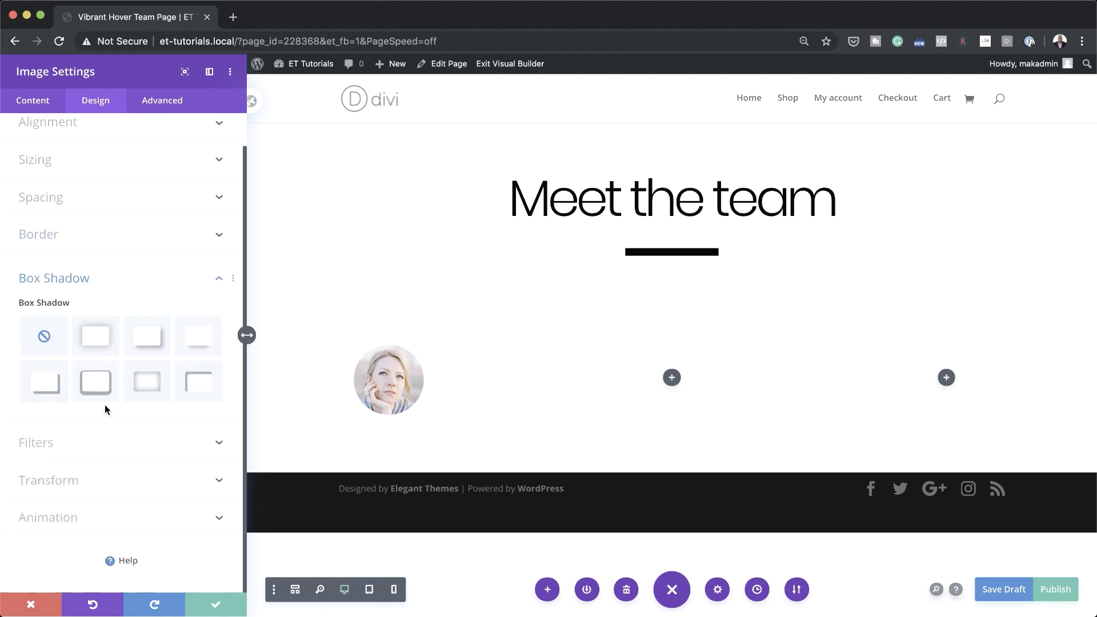
Apply the first box shadow preset and raise its blur strength to 50px
click(98, 337)
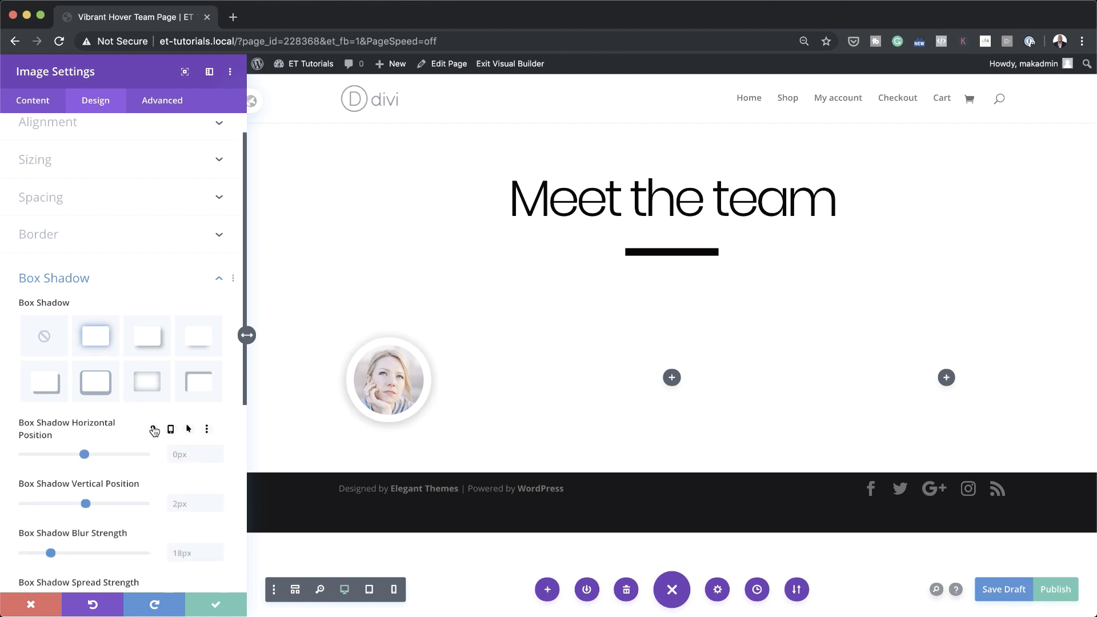
scroll(152, 431, down, 3)
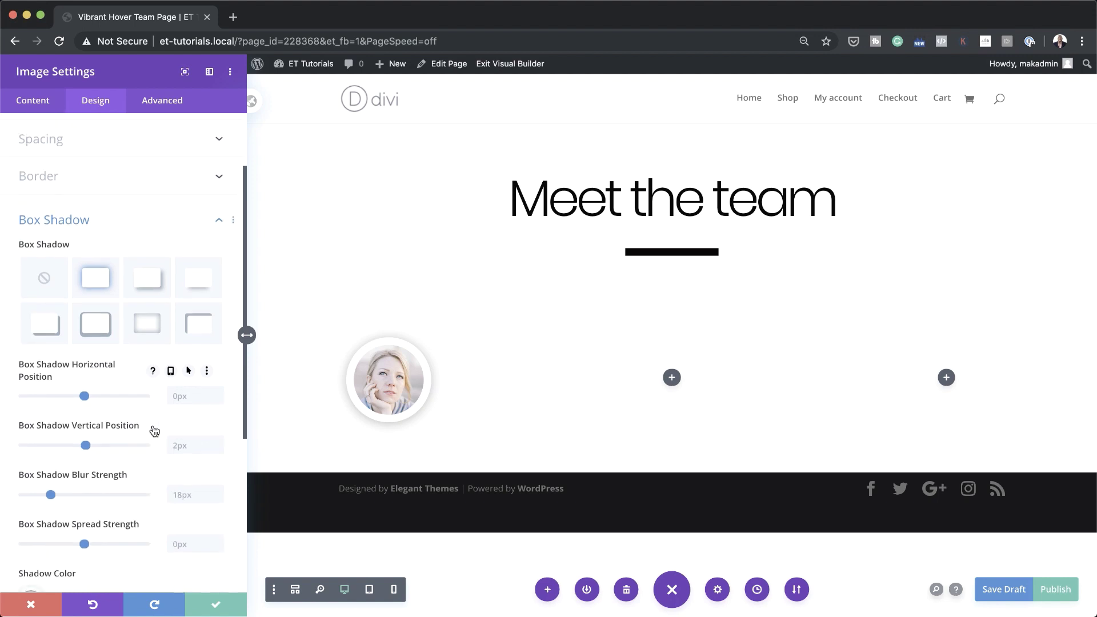
click(184, 487)
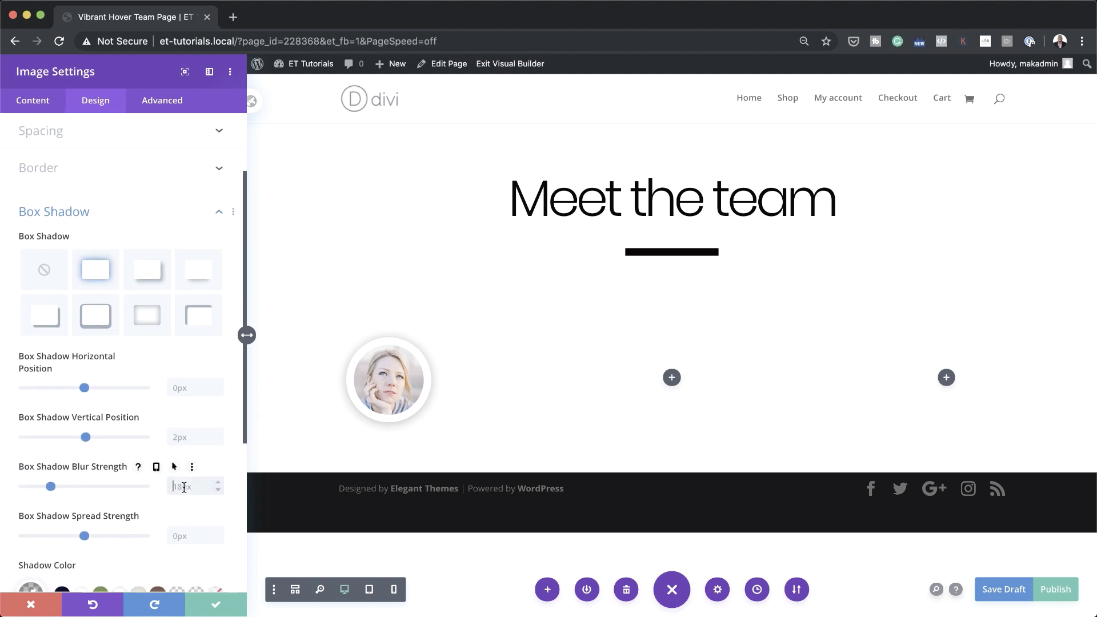
click(177, 108)
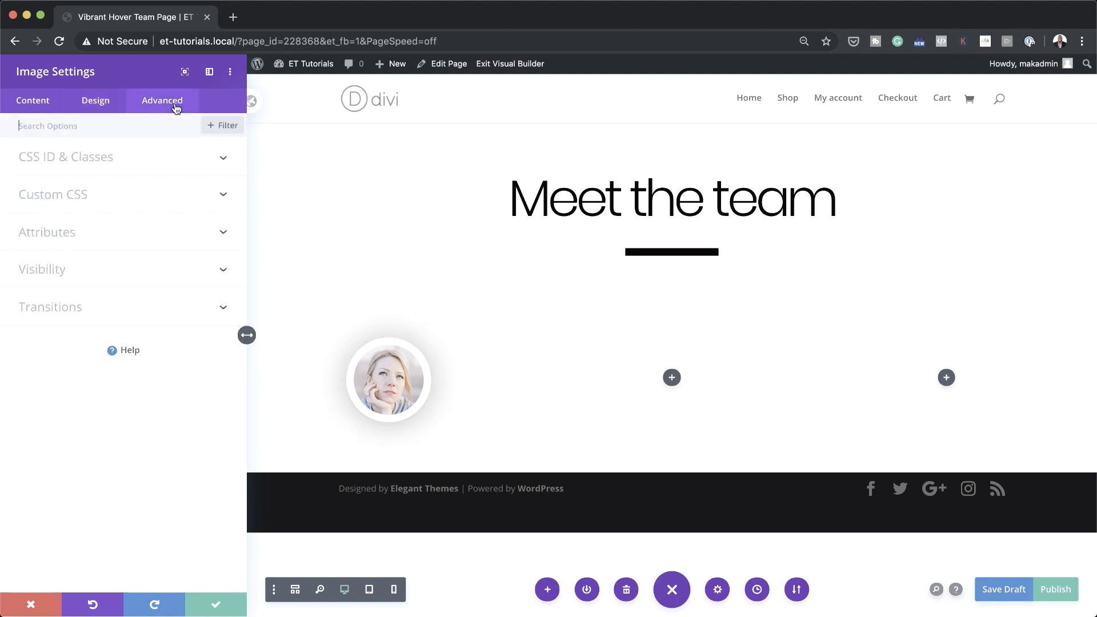
click(109, 274)
scroll(107, 269, down, 1)
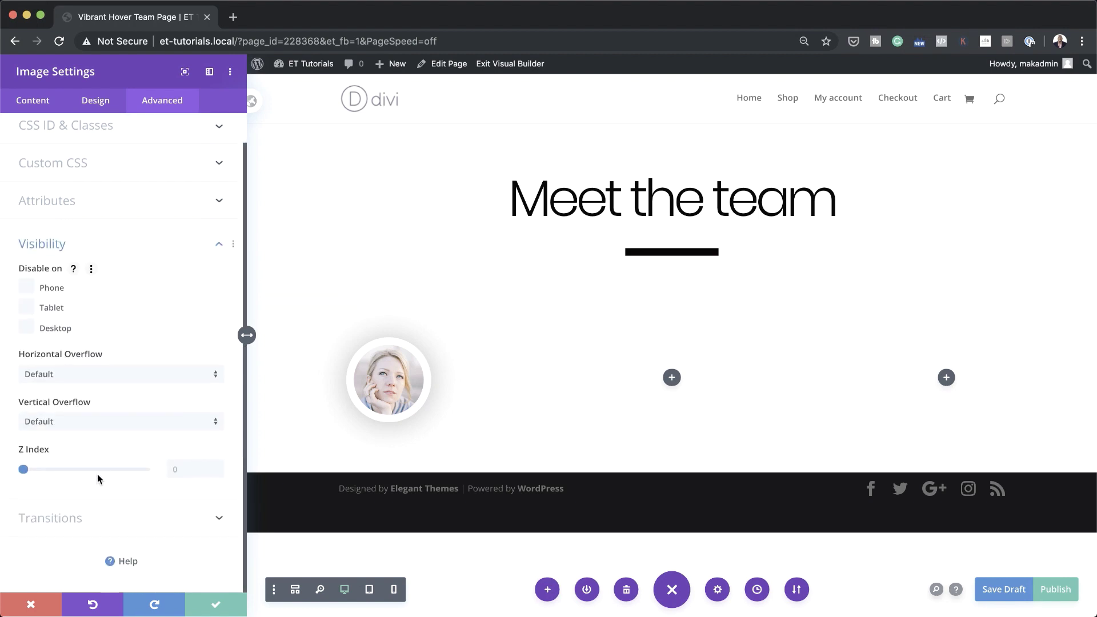
Set the portrait's Z Index to 3 and save the image settings
click(188, 469)
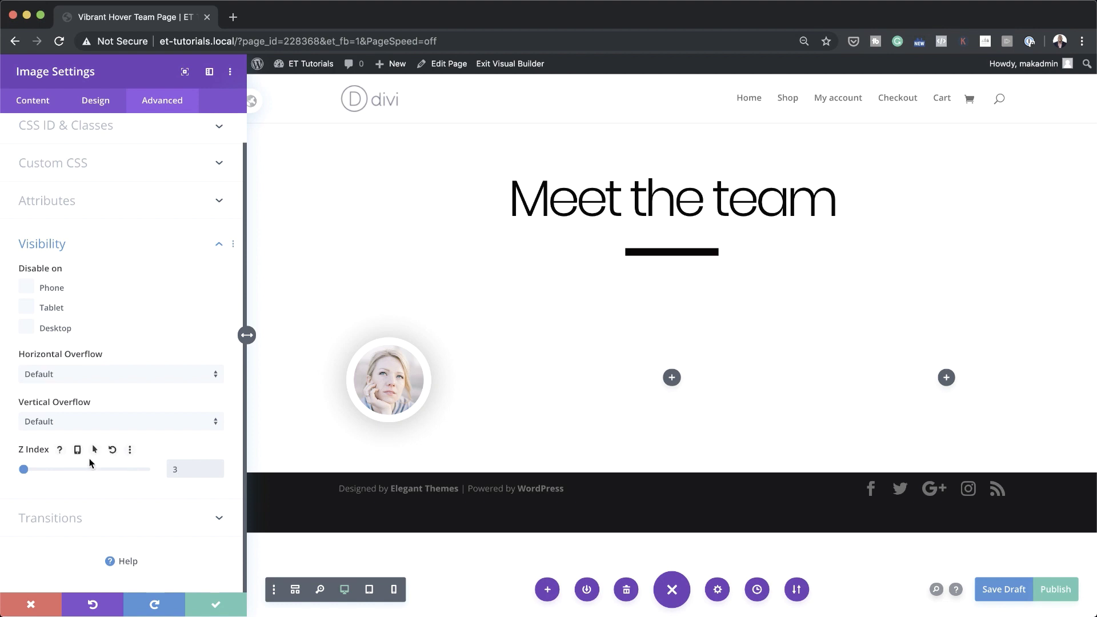
click(214, 607)
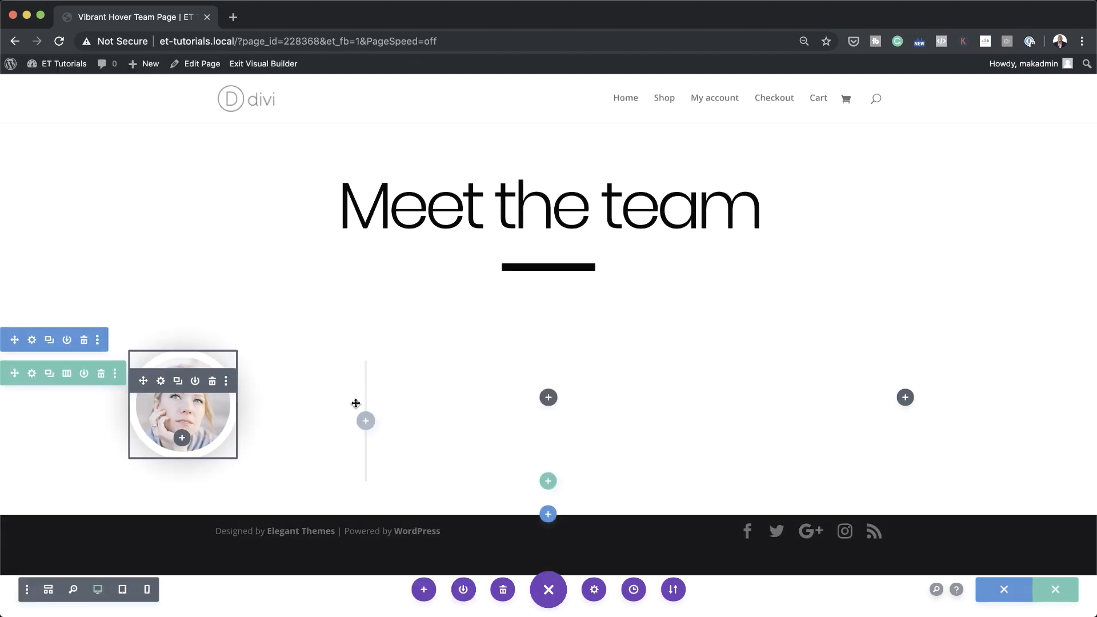
Add a Blurb module below the portrait and title it with the team member's name
click(182, 438)
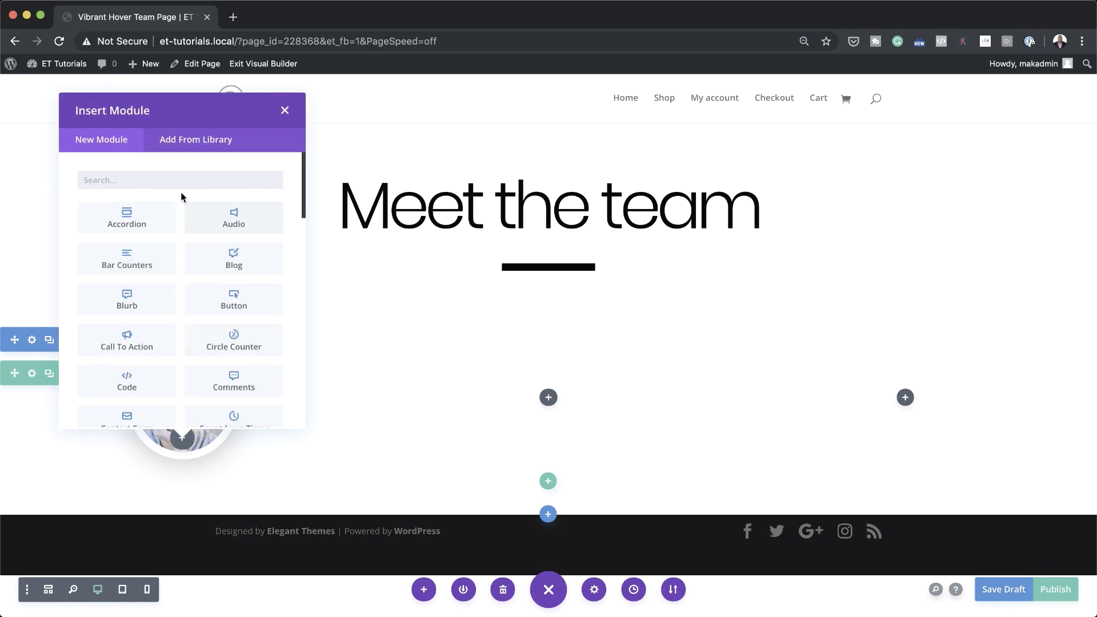
click(159, 300)
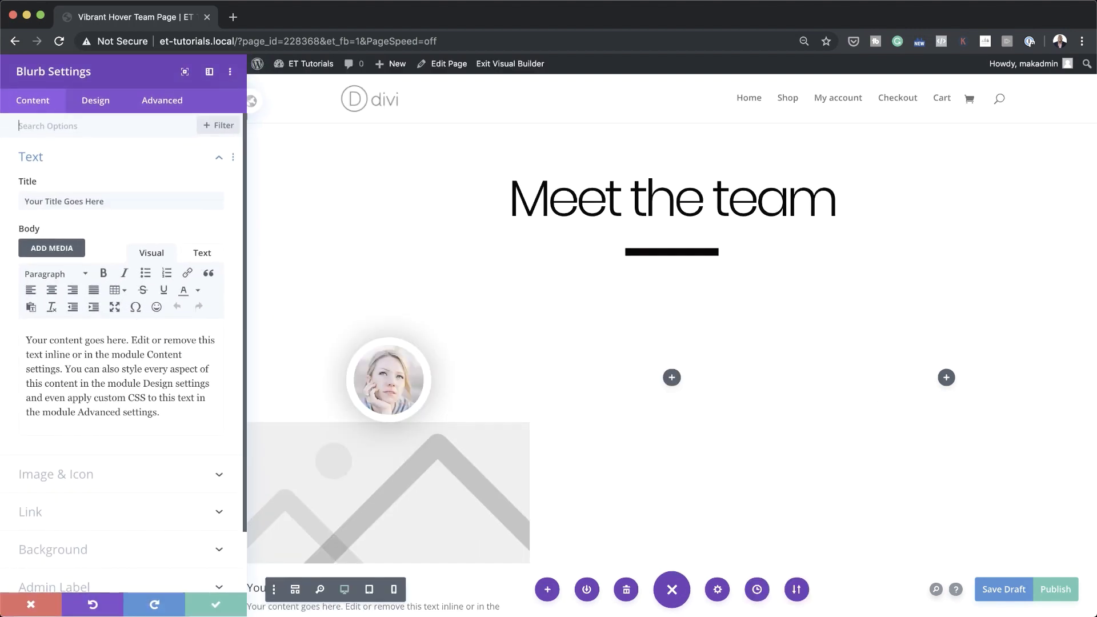
triple_click(119, 201)
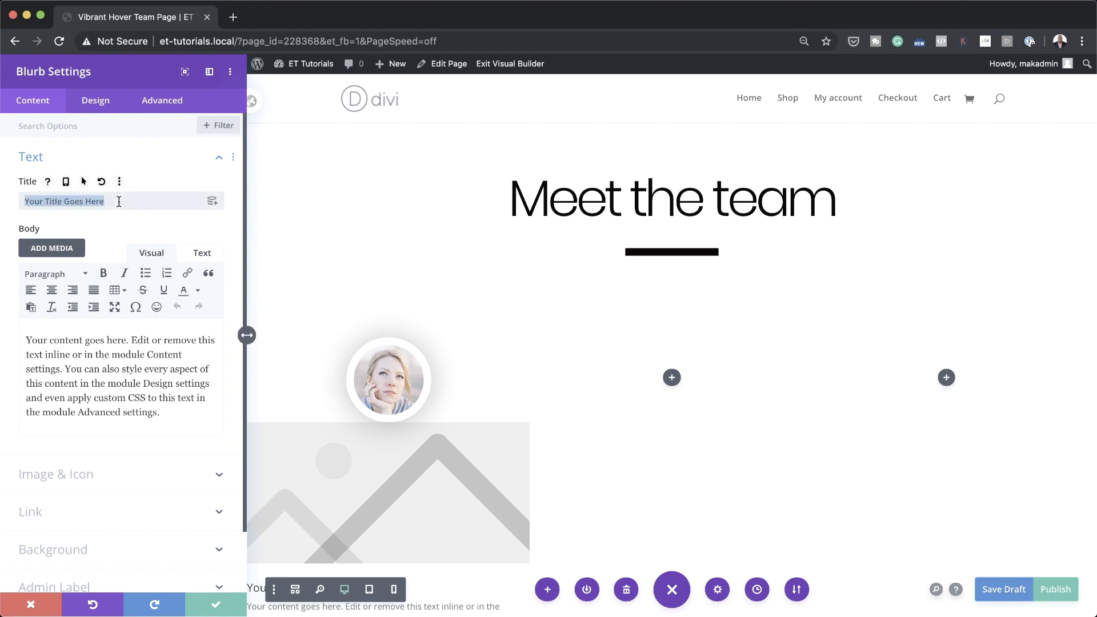
text(J)
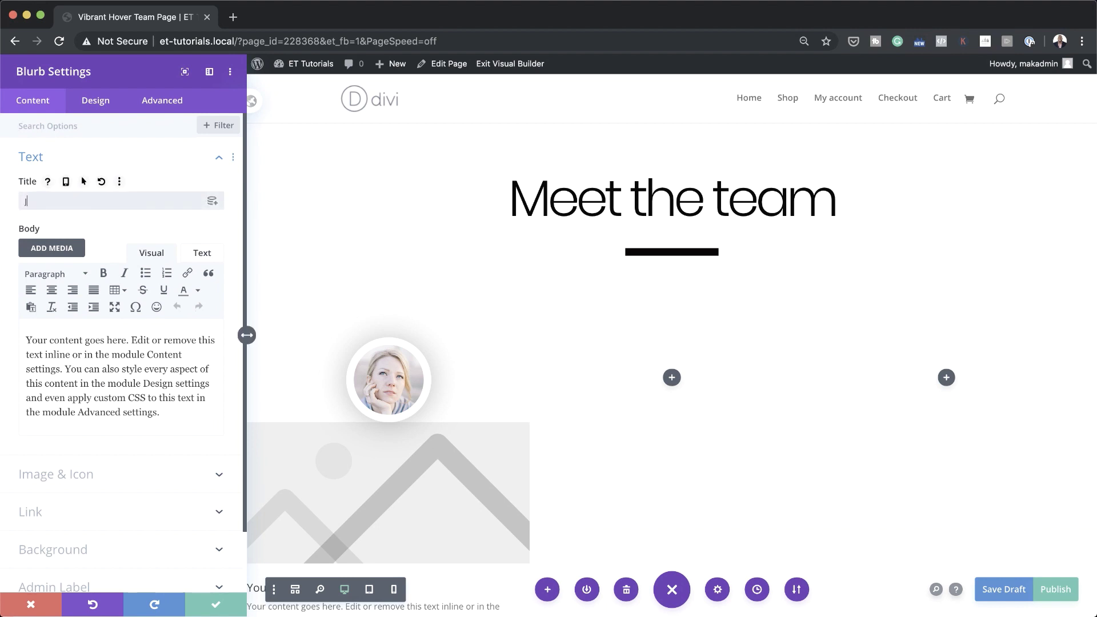
text(ane Doe)
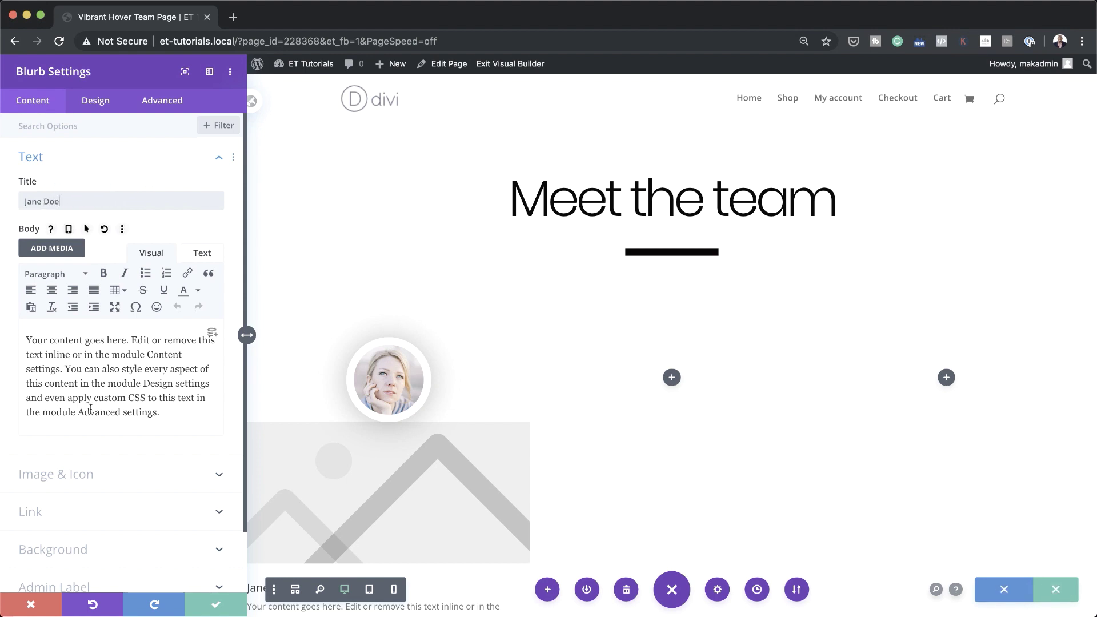
Delete the body's last sentence so it ends at 'style every aspect of this content in the module.'
drag(142, 384, 166, 411)
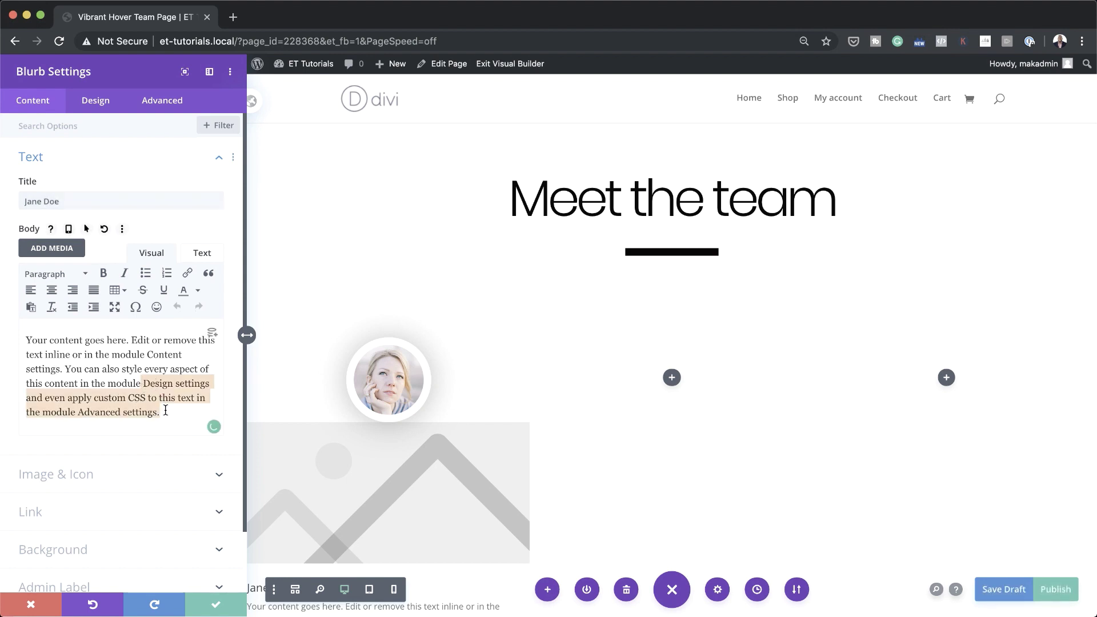
key(BackSpace)
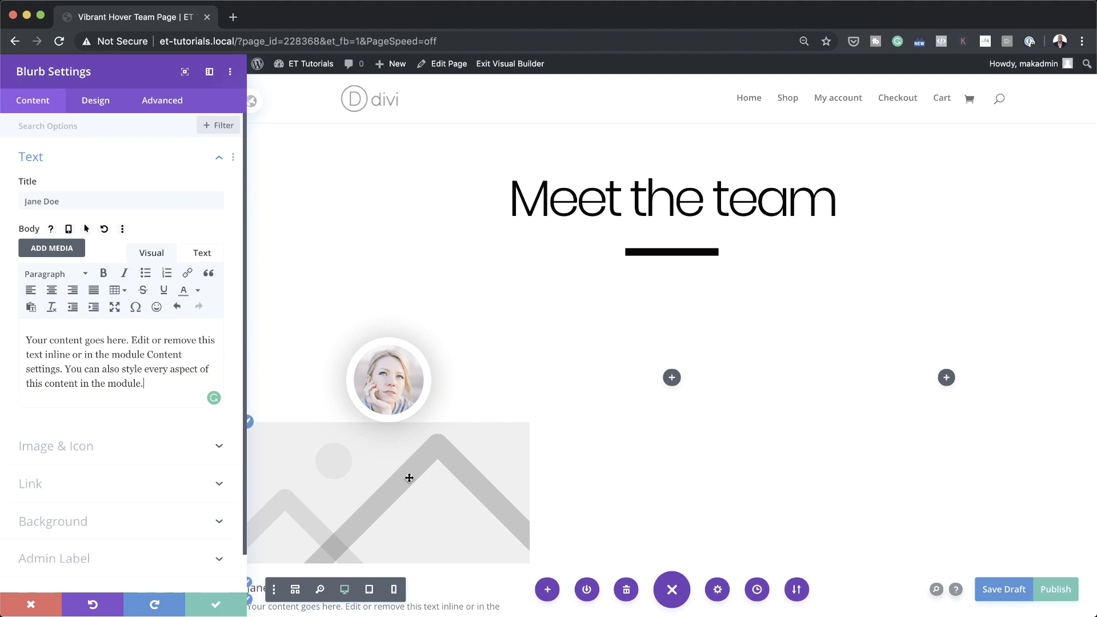
scroll(410, 476, down, 3)
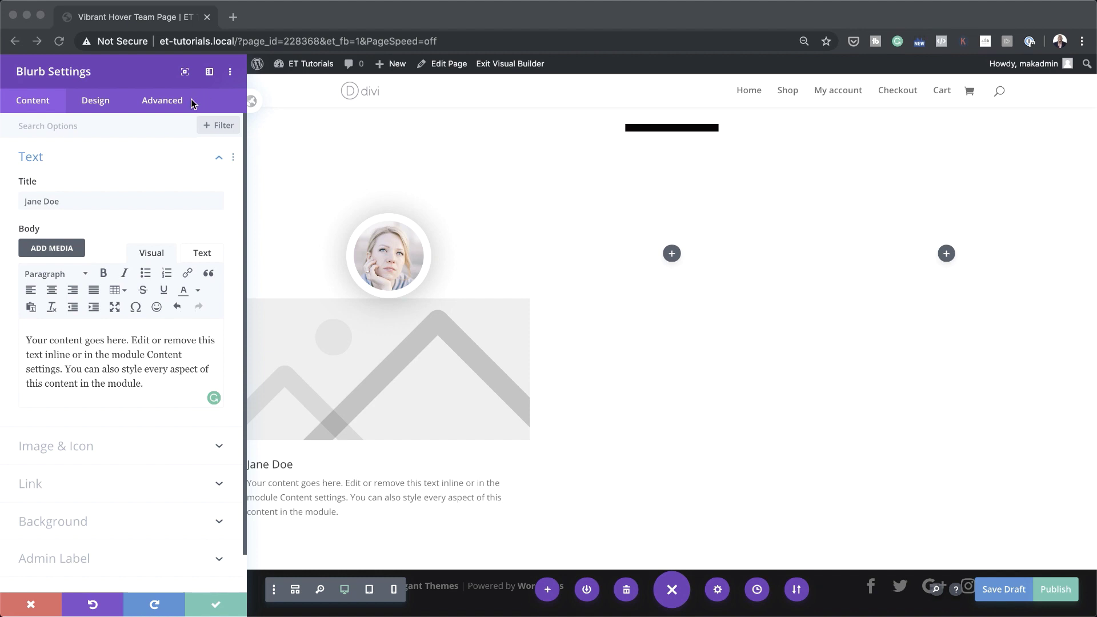
Give the blurb the CSS class blurb-icon
click(164, 105)
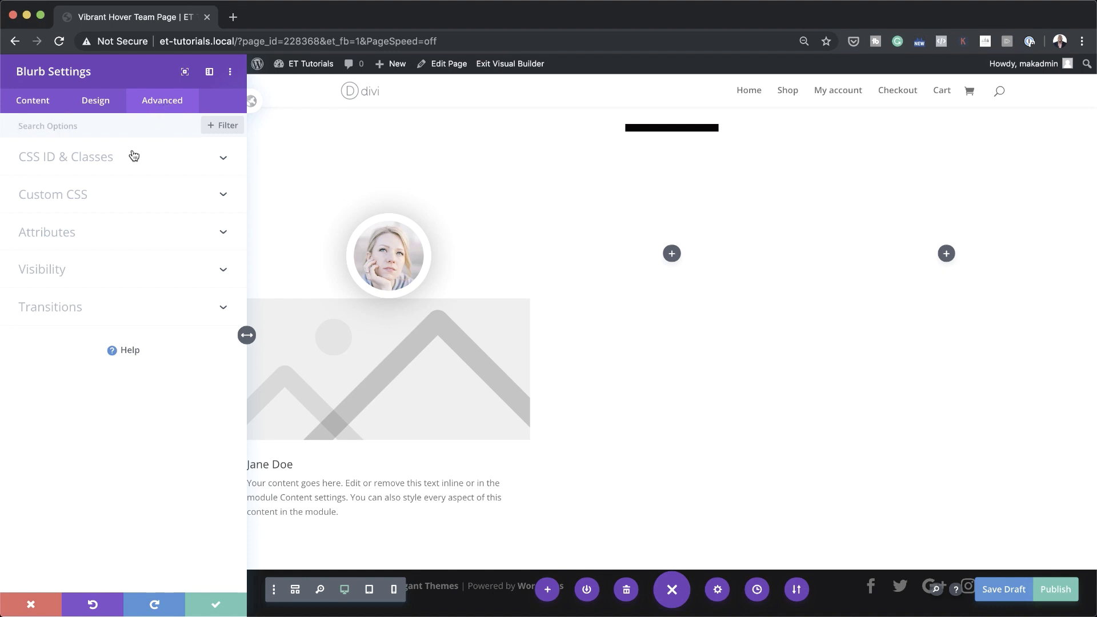
click(113, 163)
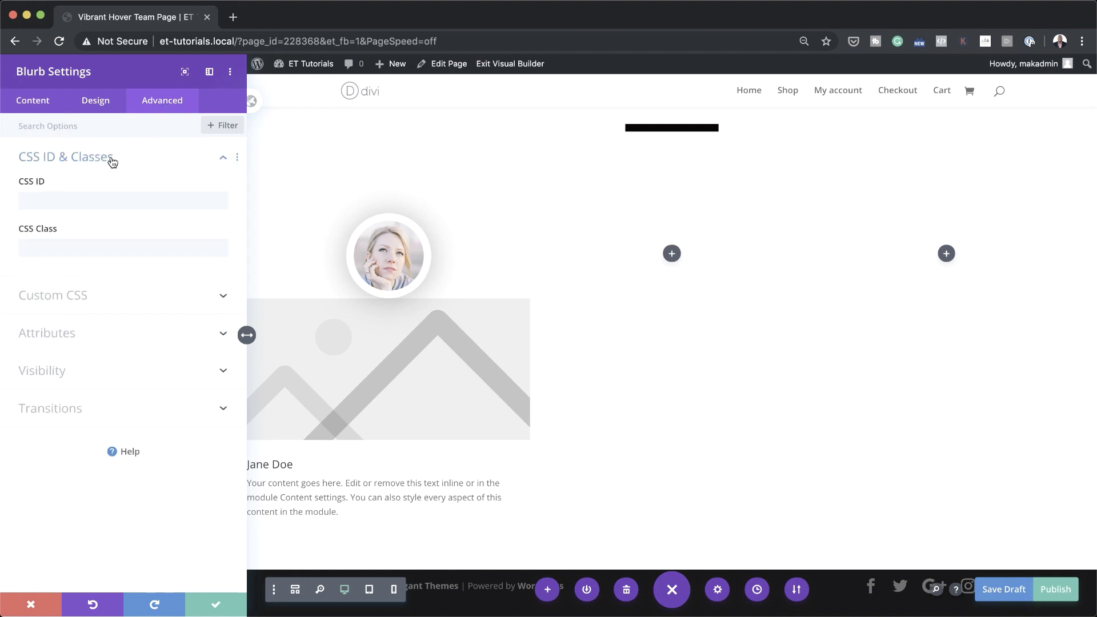
click(74, 249)
text(blurb-icon)
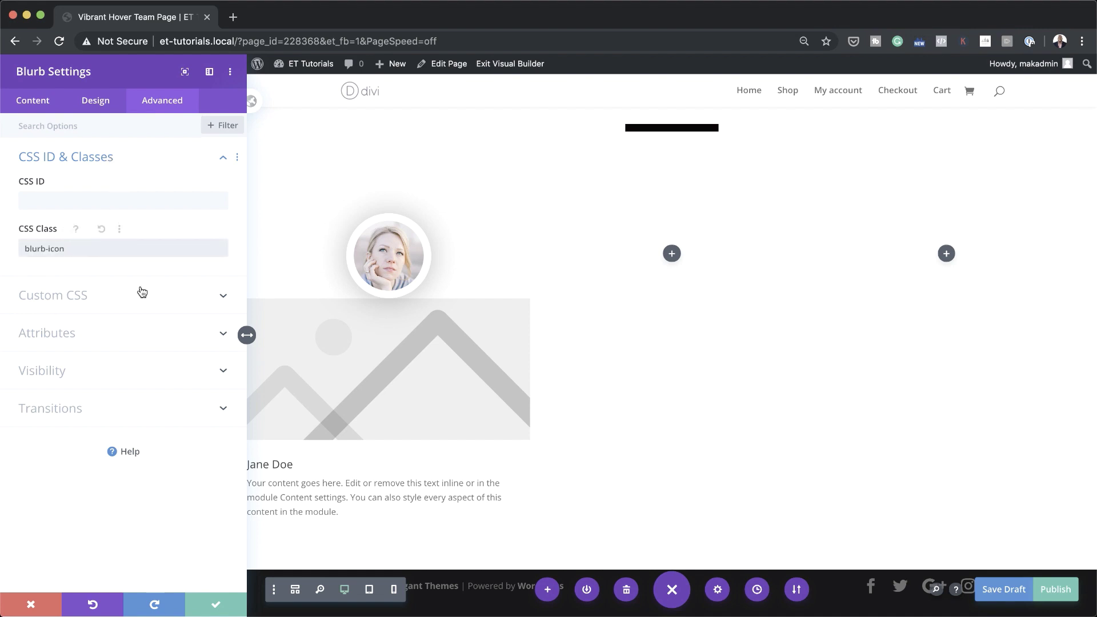
Replace the blurb's placeholder image with the circled plus icon
click(26, 105)
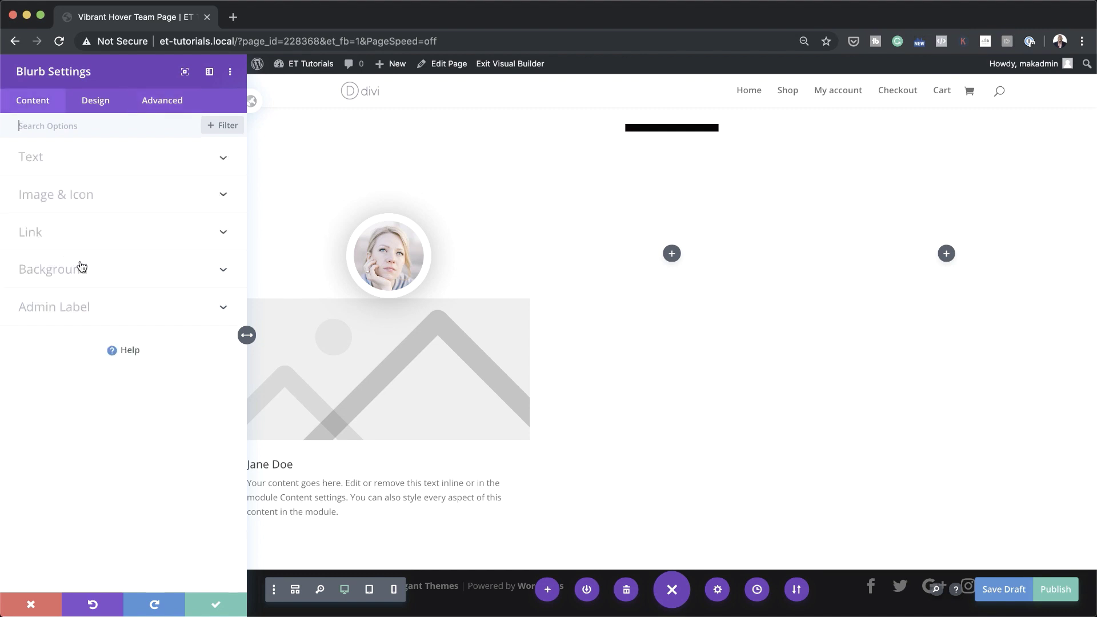
click(74, 201)
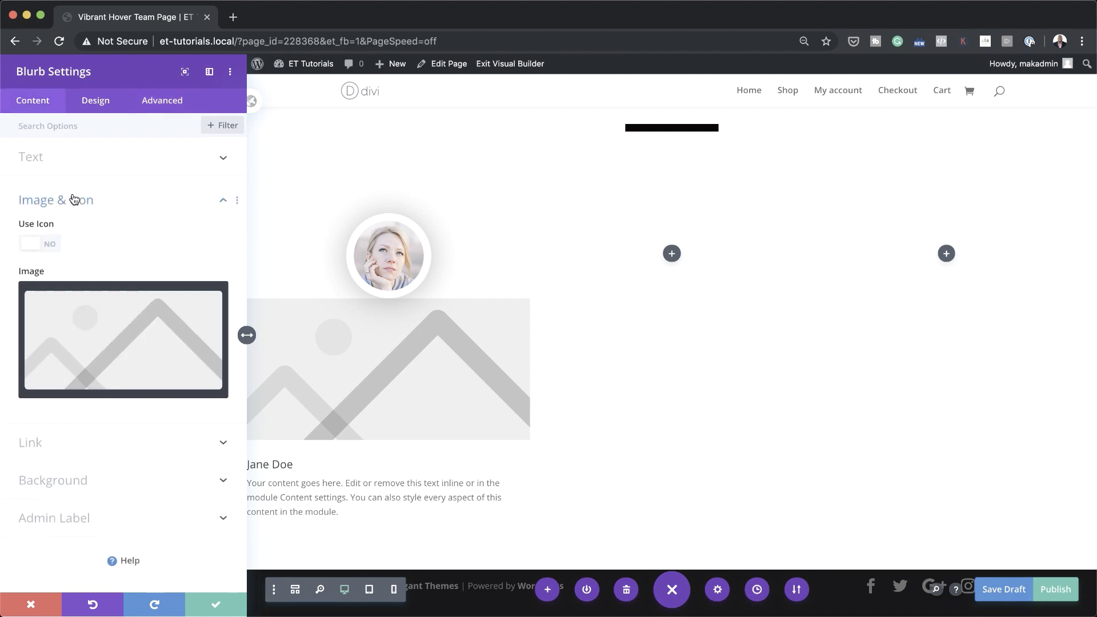
click(50, 244)
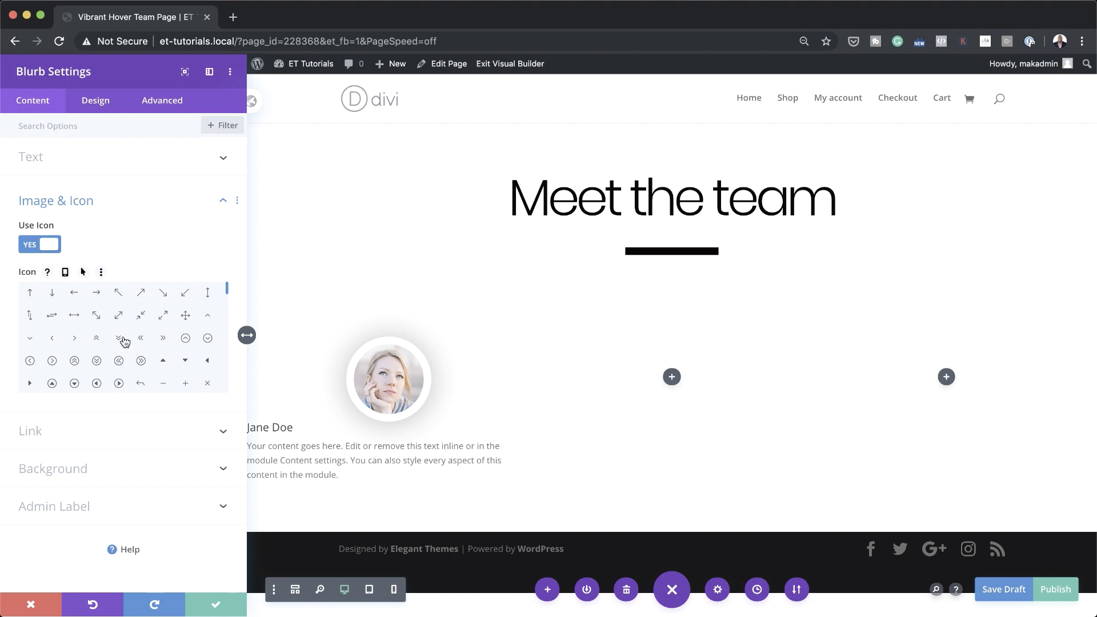
drag(227, 288, 226, 297)
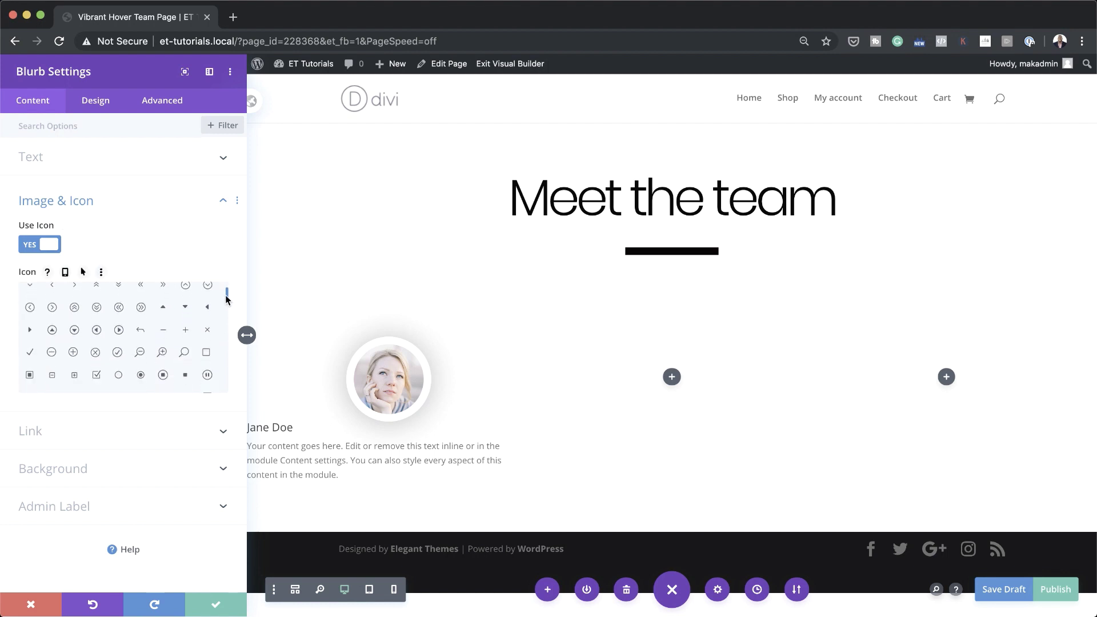
click(73, 353)
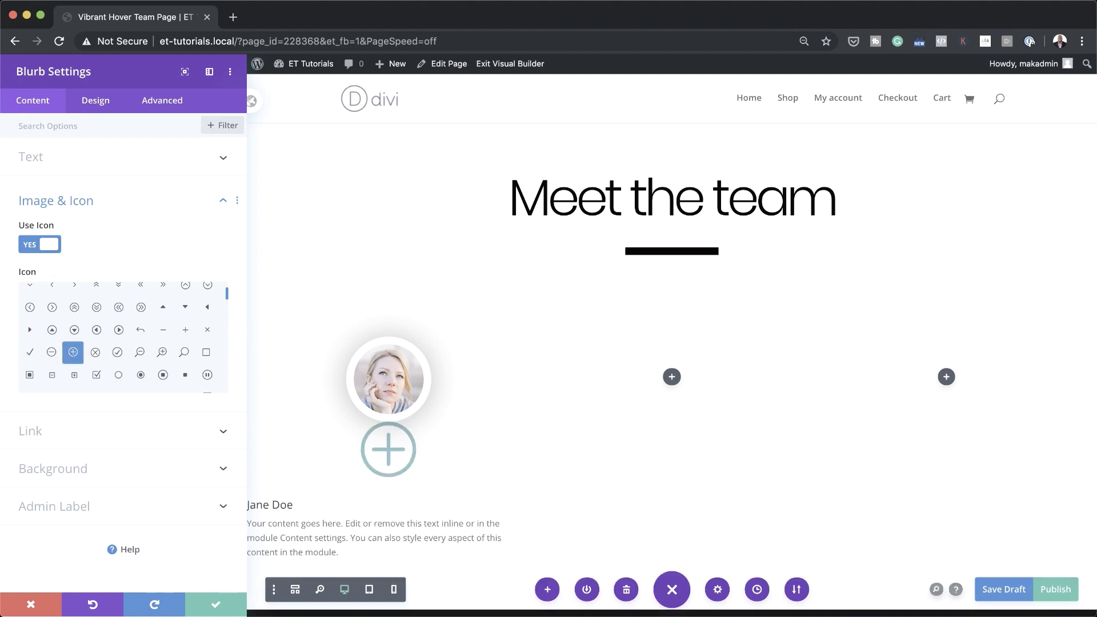
click(107, 466)
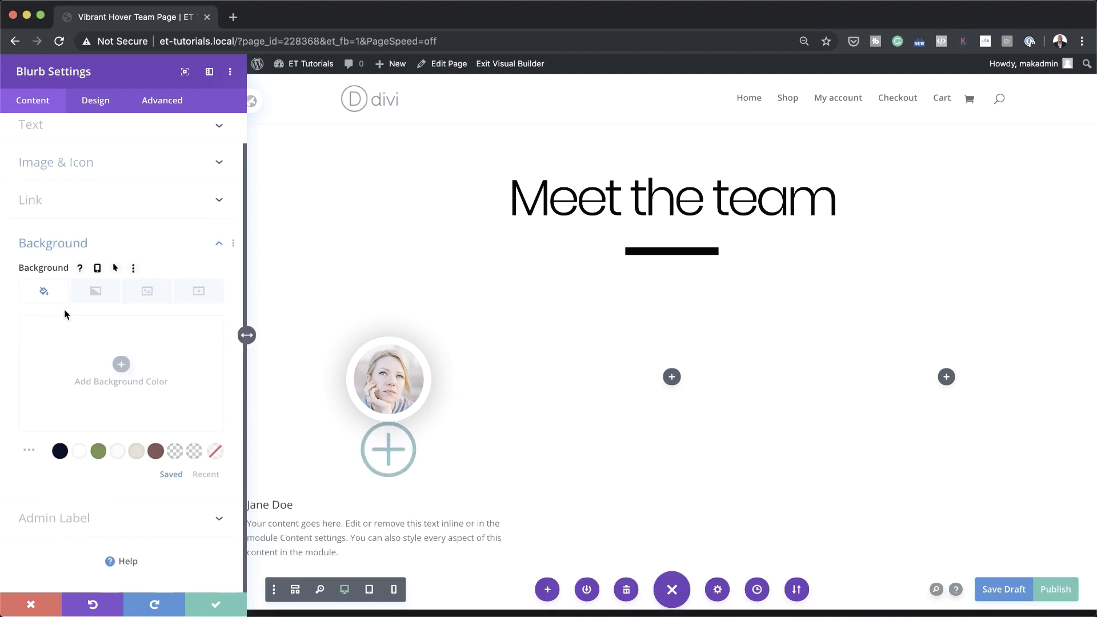
Give the blurb a white background and a #00ffa1-to-#29c4a9 gradient on hover
click(121, 366)
drag(57, 395, 12, 304)
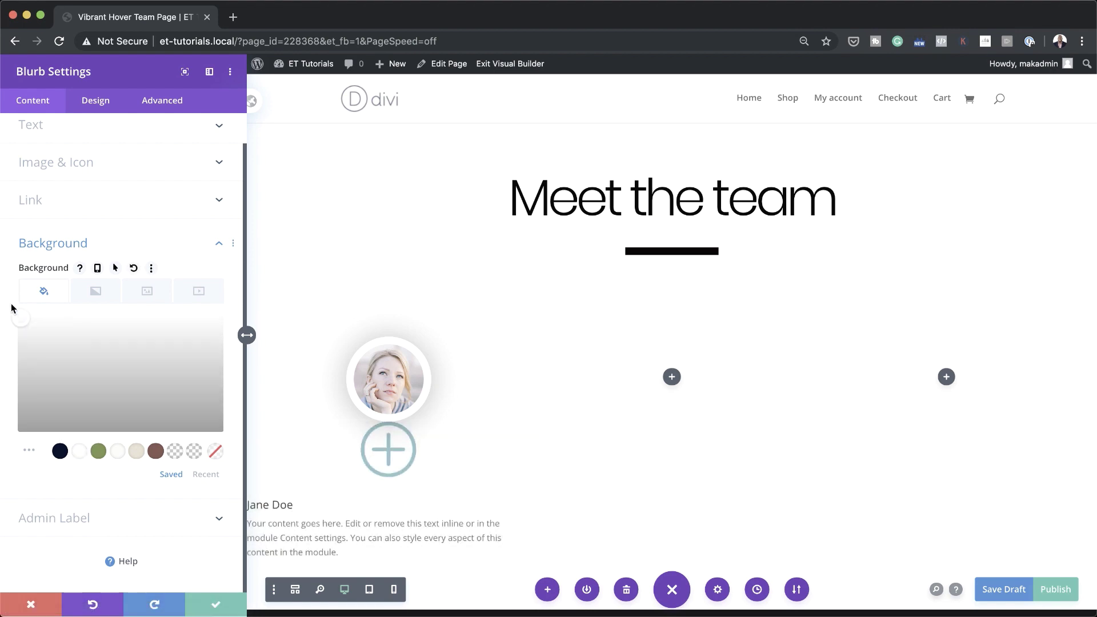
click(116, 270)
click(192, 282)
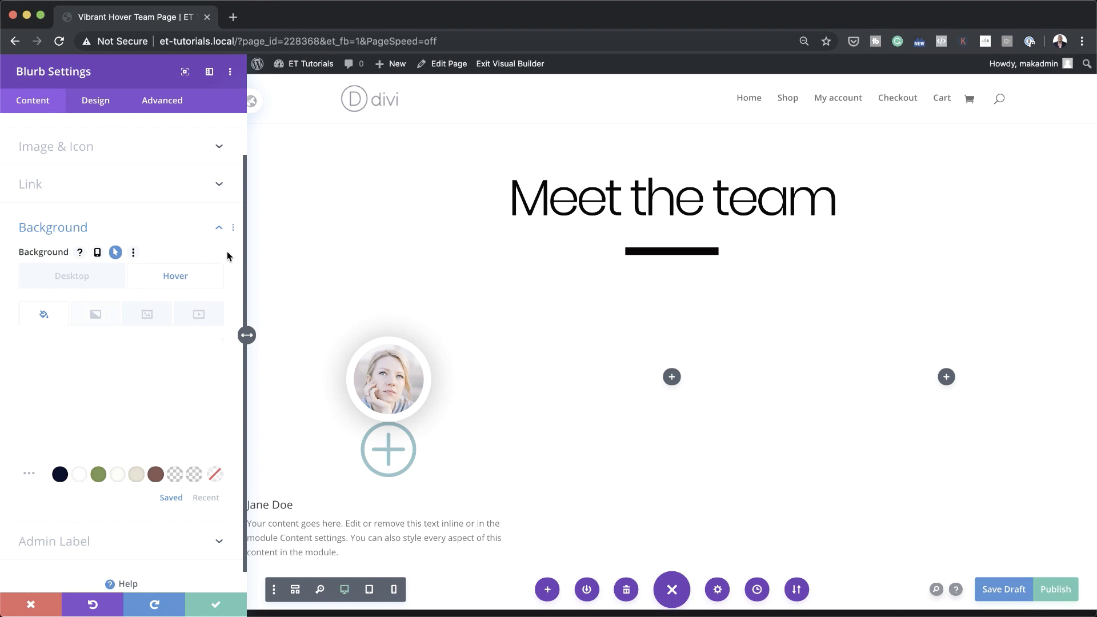
click(97, 319)
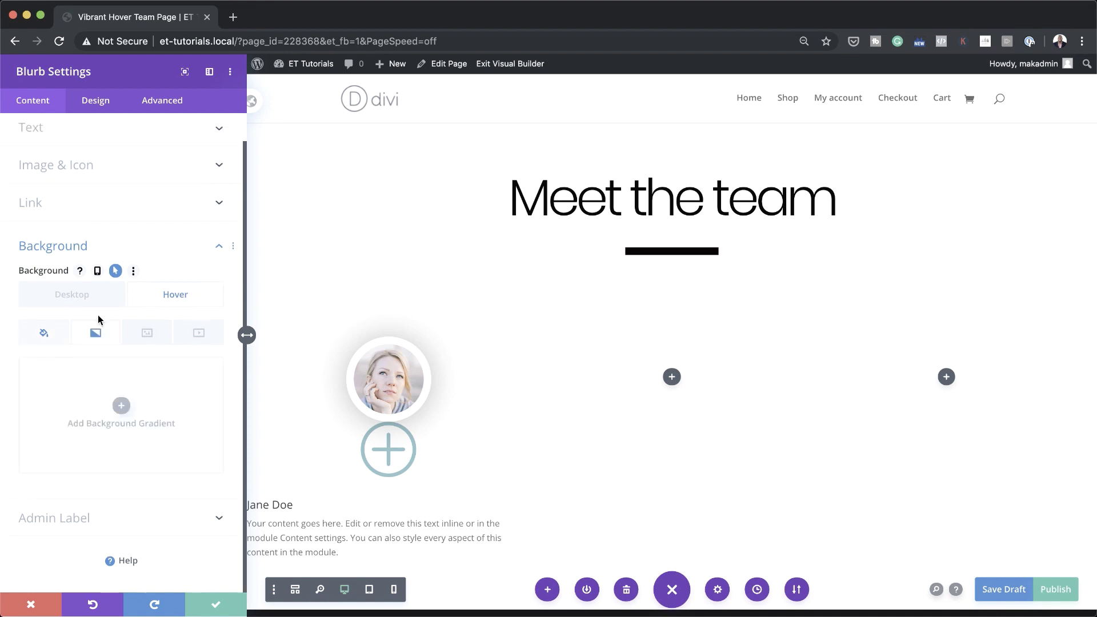
click(122, 407)
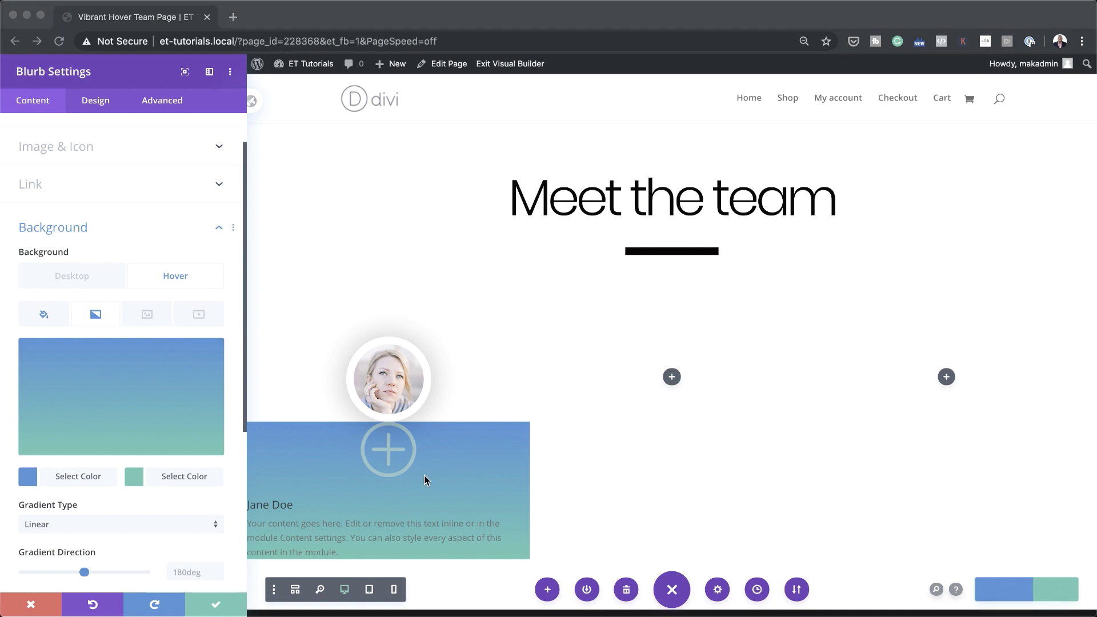
click(27, 478)
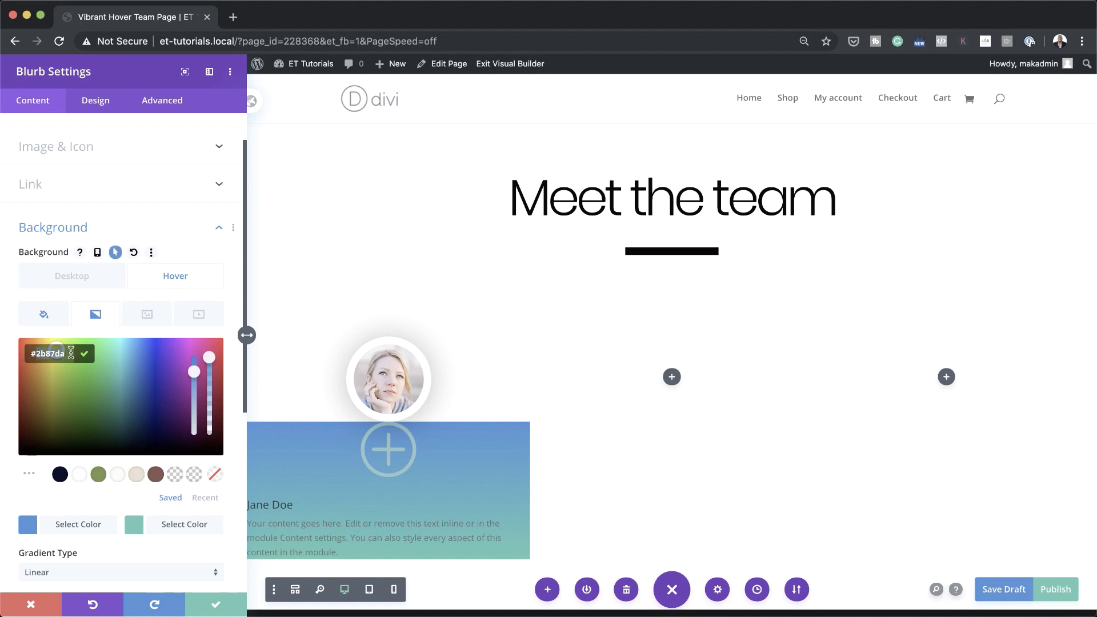
text(#00ffa1)
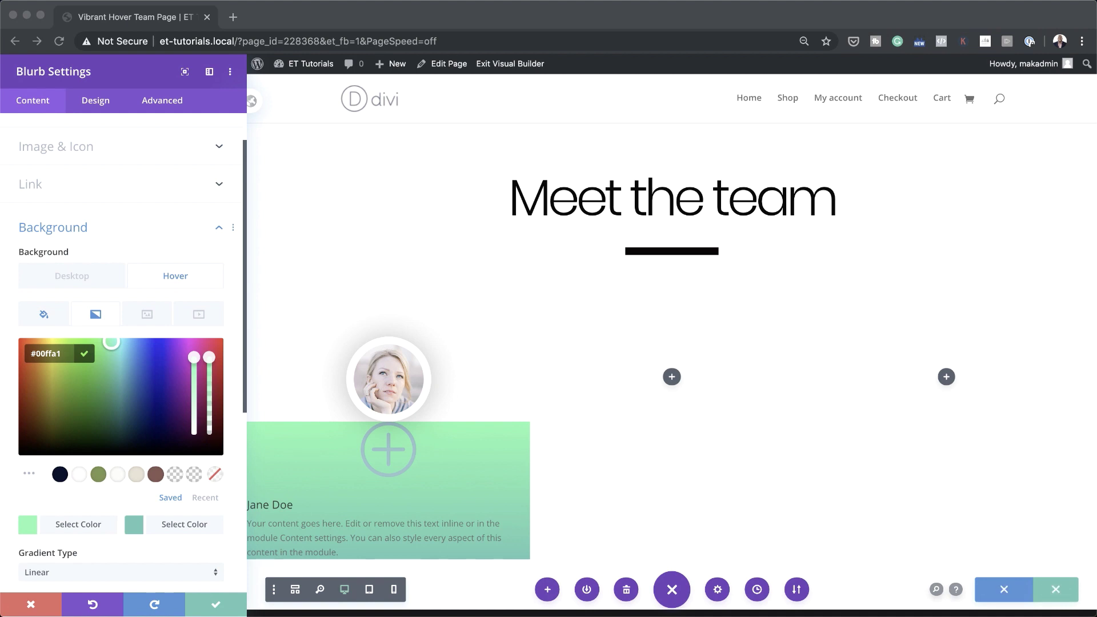
key(super+tab)
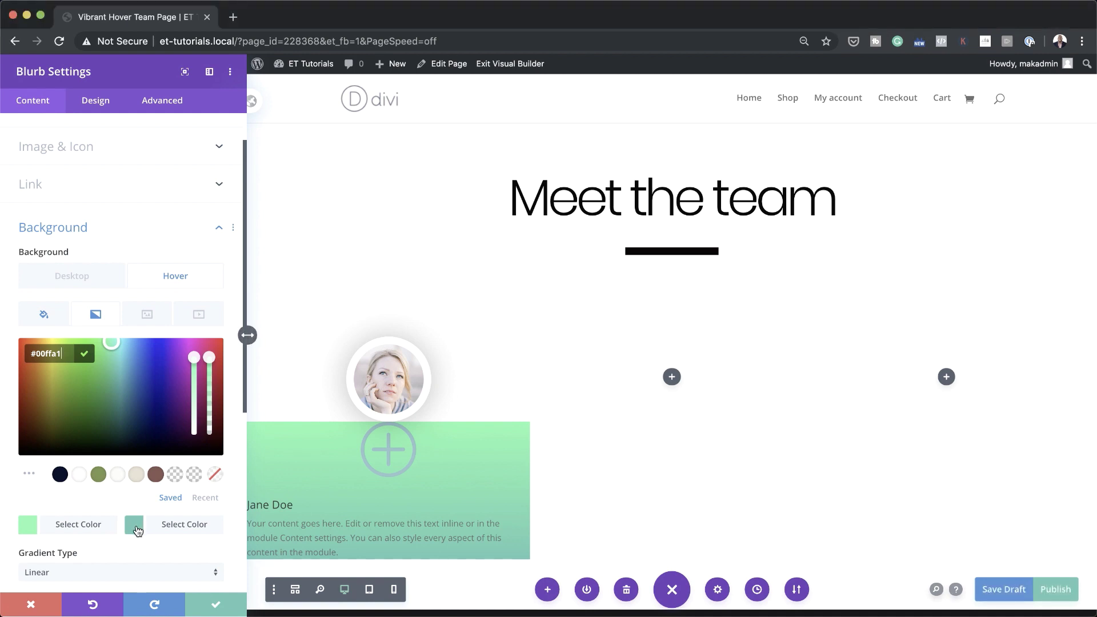
click(51, 355)
key(super+a)
text(#29c4a9)
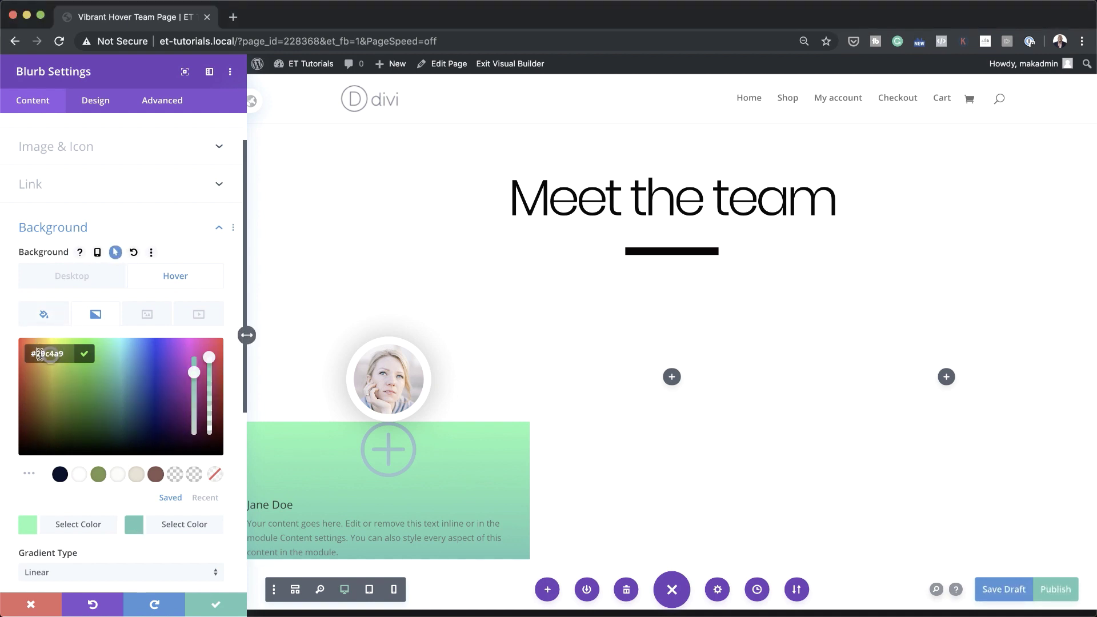
Angle the hover gradient at 154deg with a 46% end position
scroll(160, 491, down, 3)
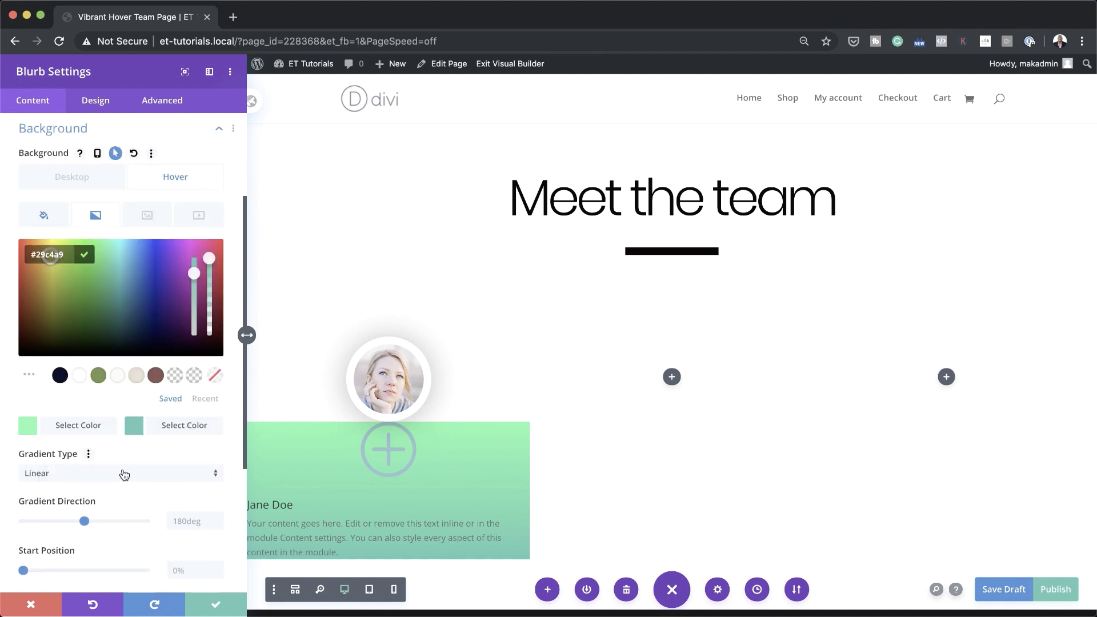
click(188, 523)
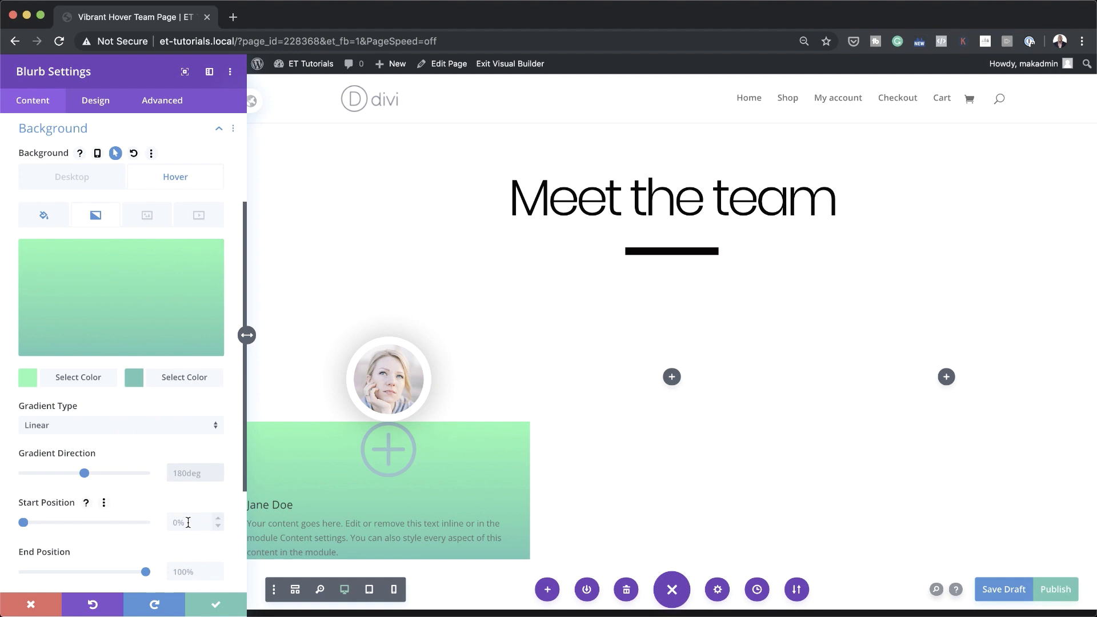
text(154deg)
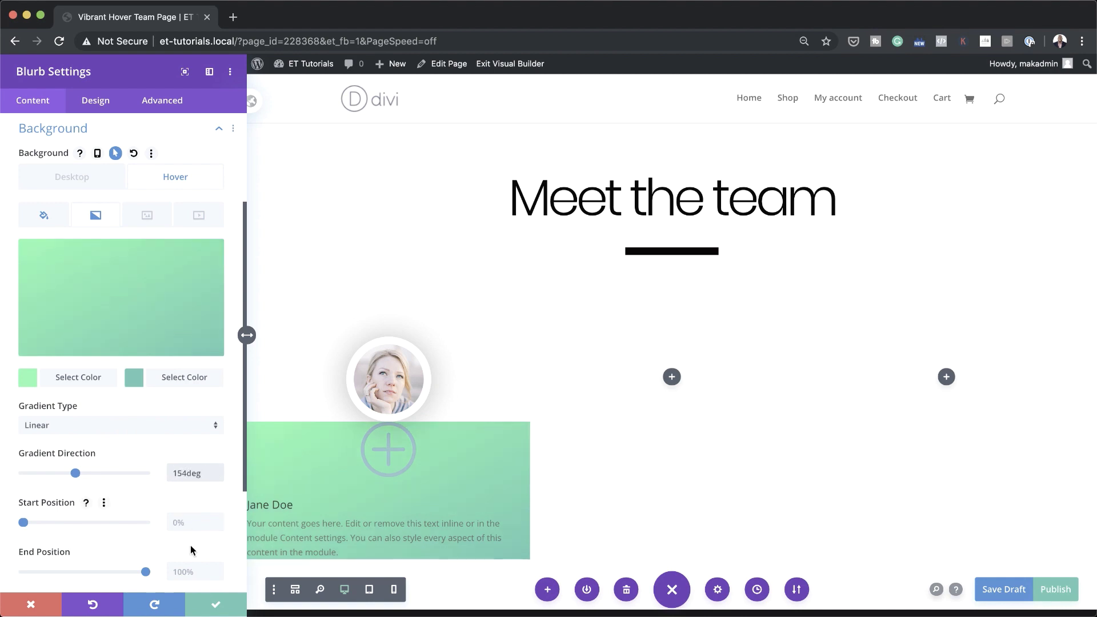
scroll(190, 545, down, 1)
scroll(190, 550, down, 1)
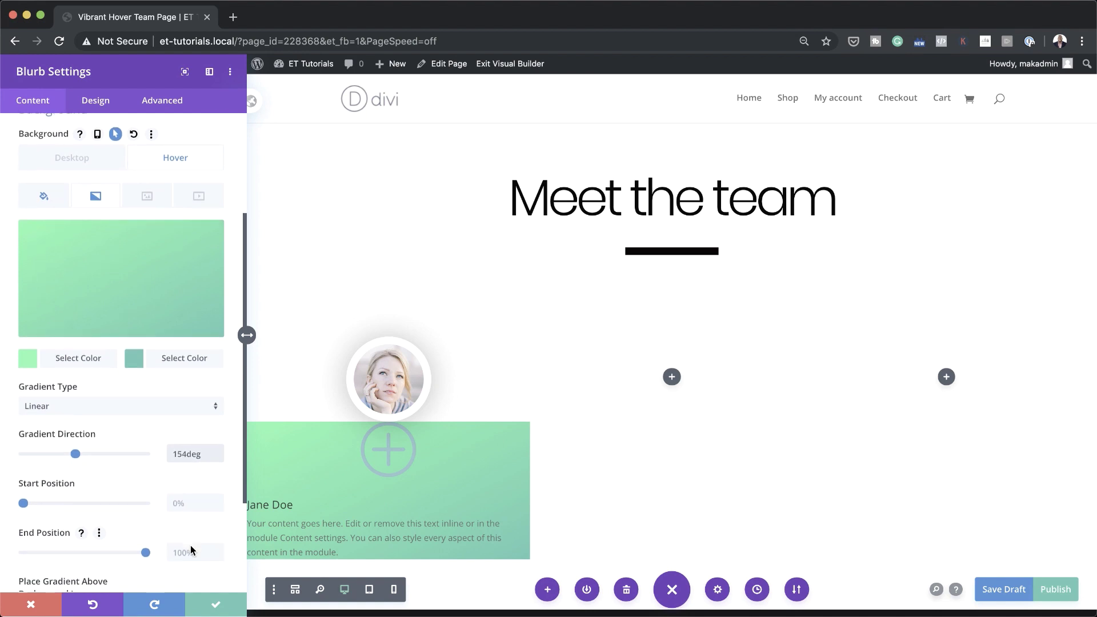
click(191, 548)
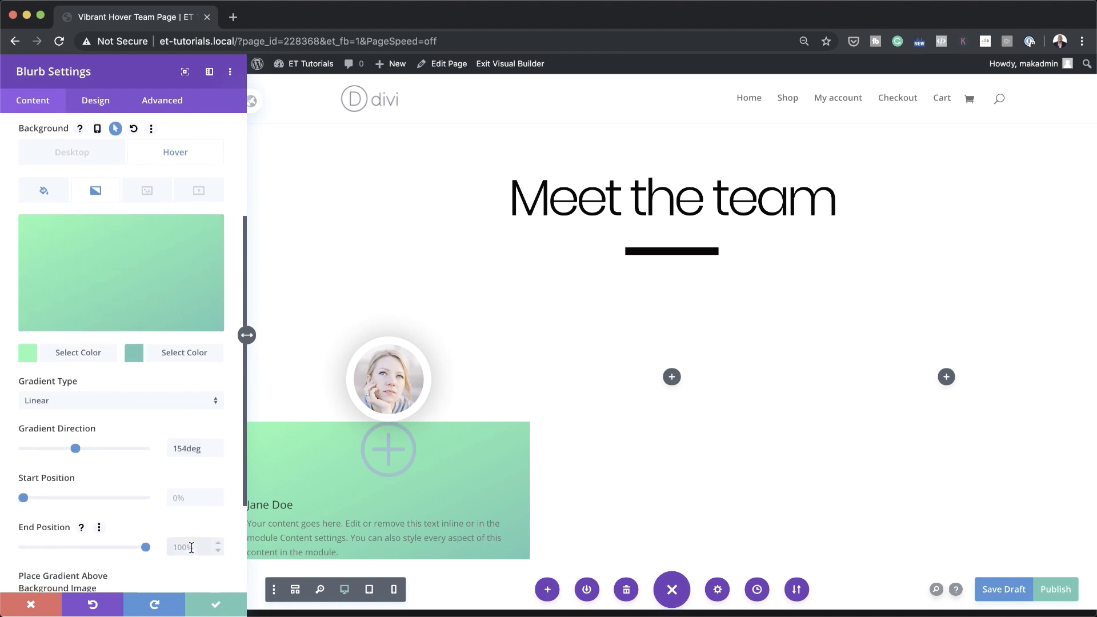
text(46)
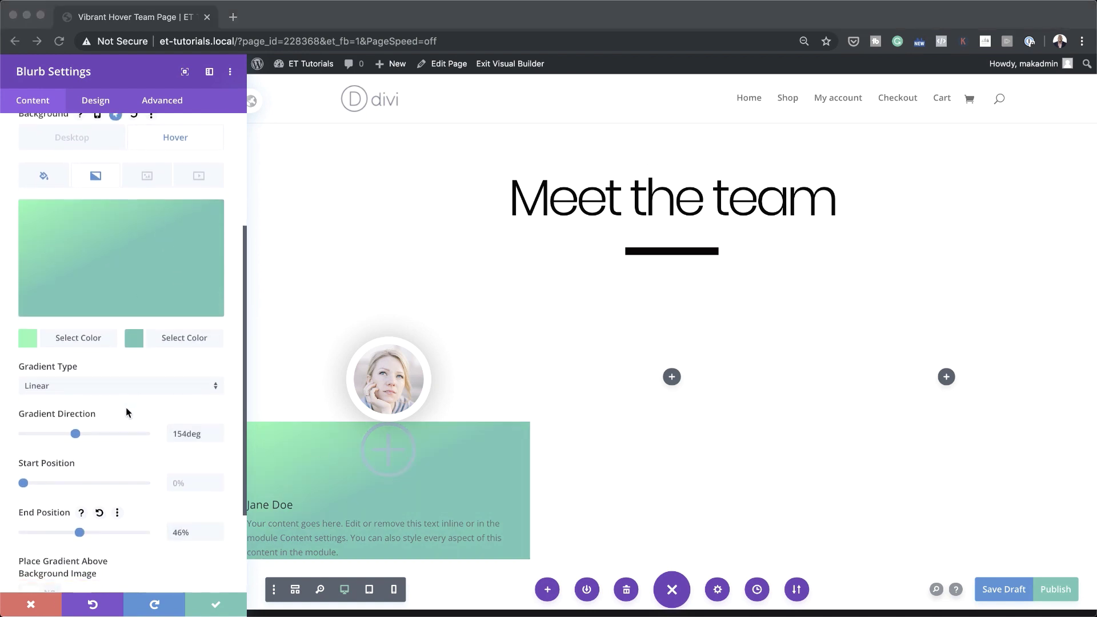
scroll(128, 403, up, 3)
Colour the icon #29c4a9 and make it fully transparent on hover
click(97, 104)
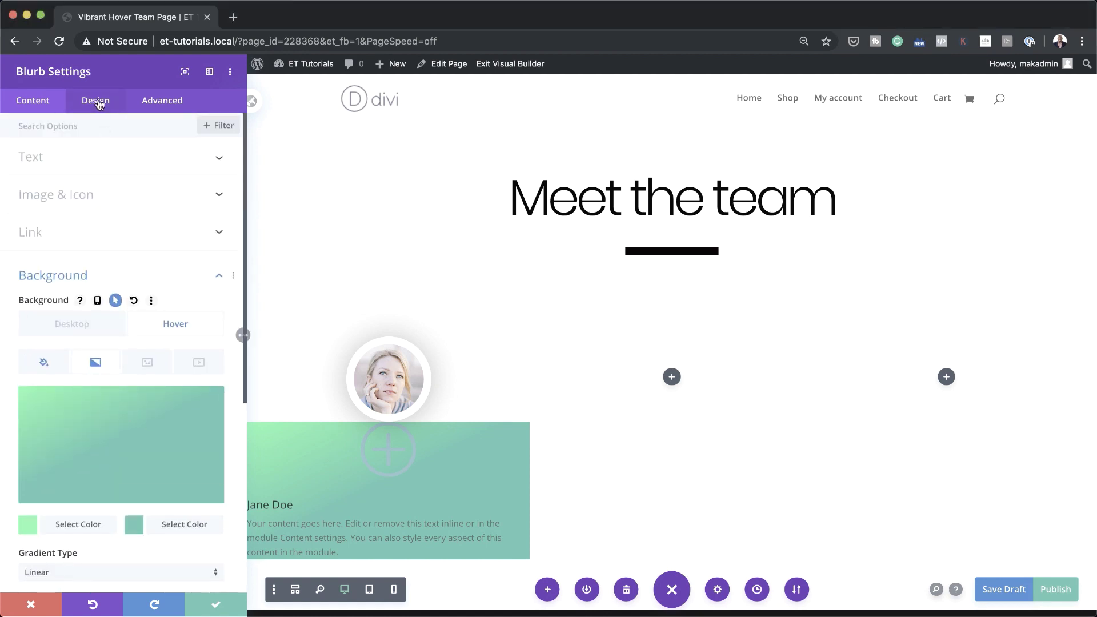
click(97, 102)
click(93, 162)
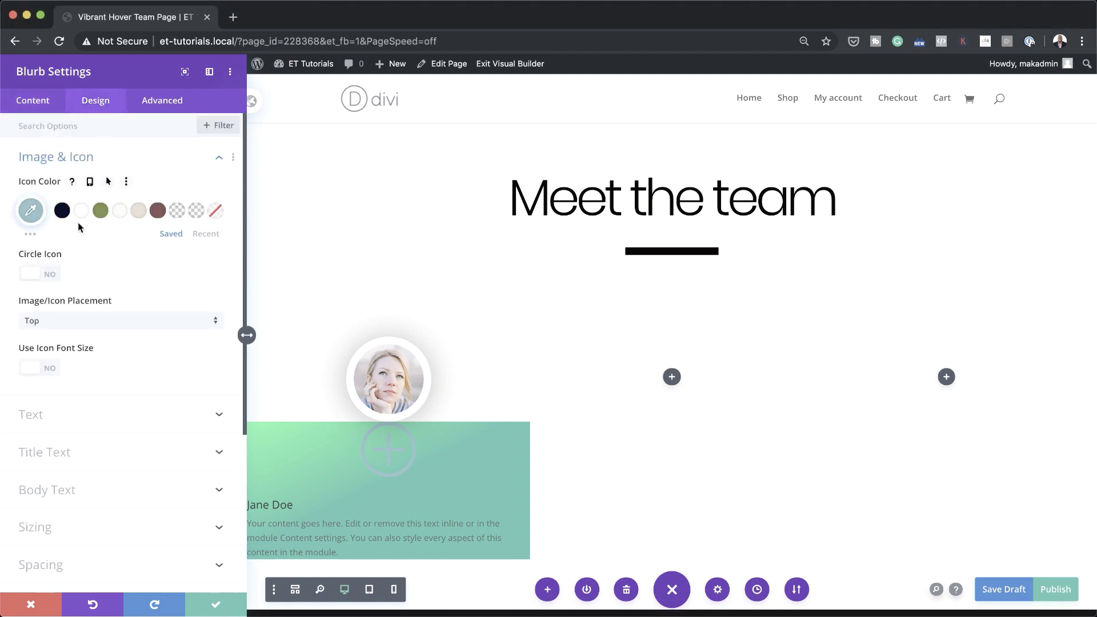
click(31, 212)
double_click(40, 213)
text(29c4a9)
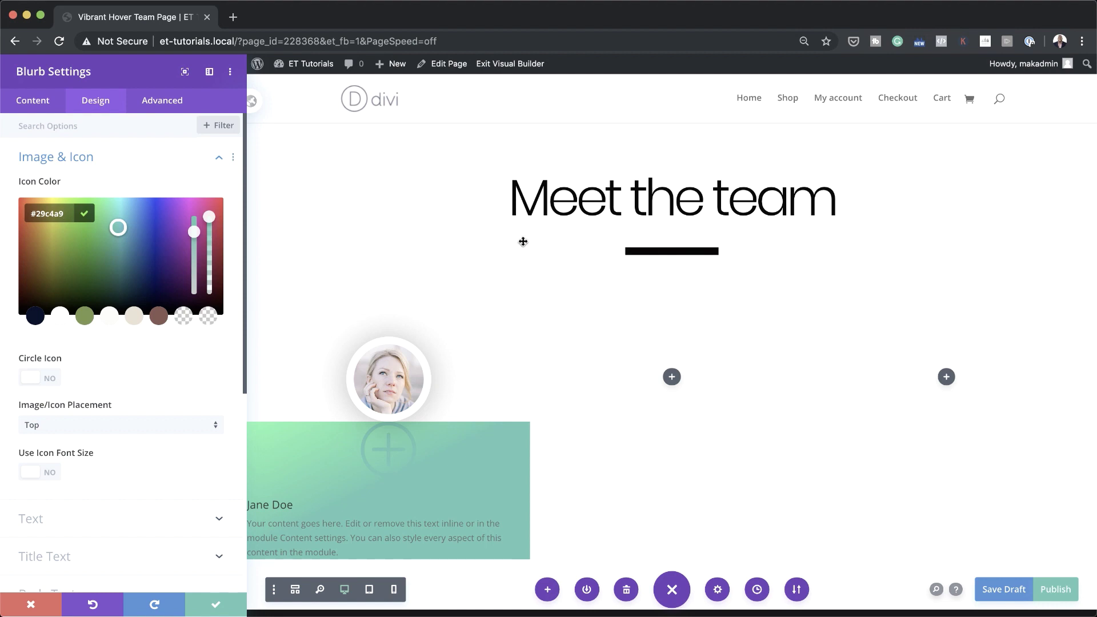
click(140, 185)
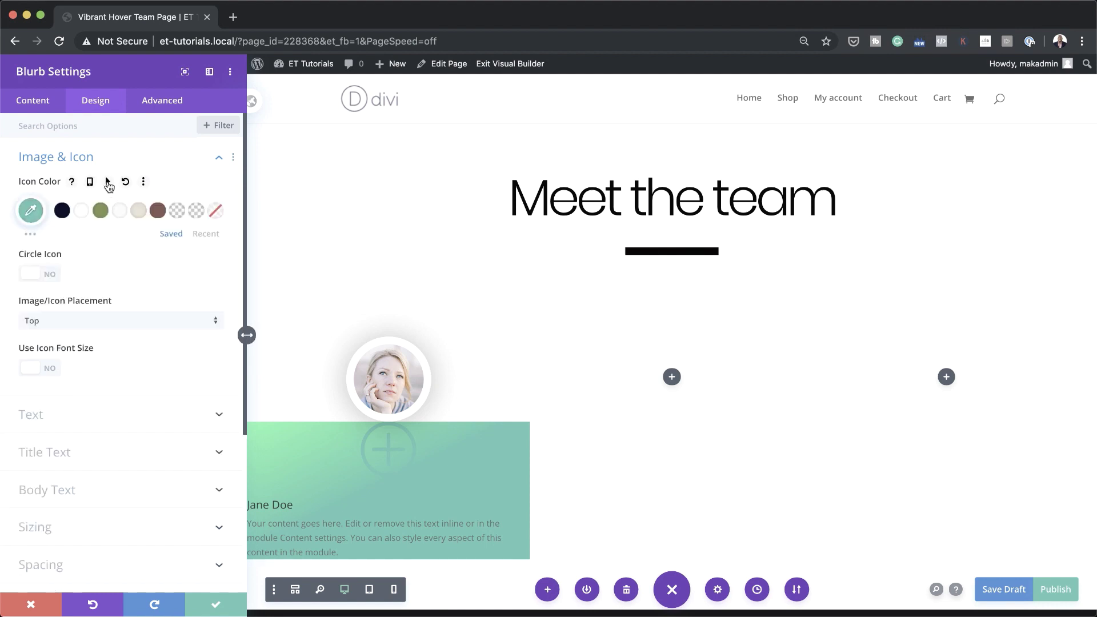
click(105, 182)
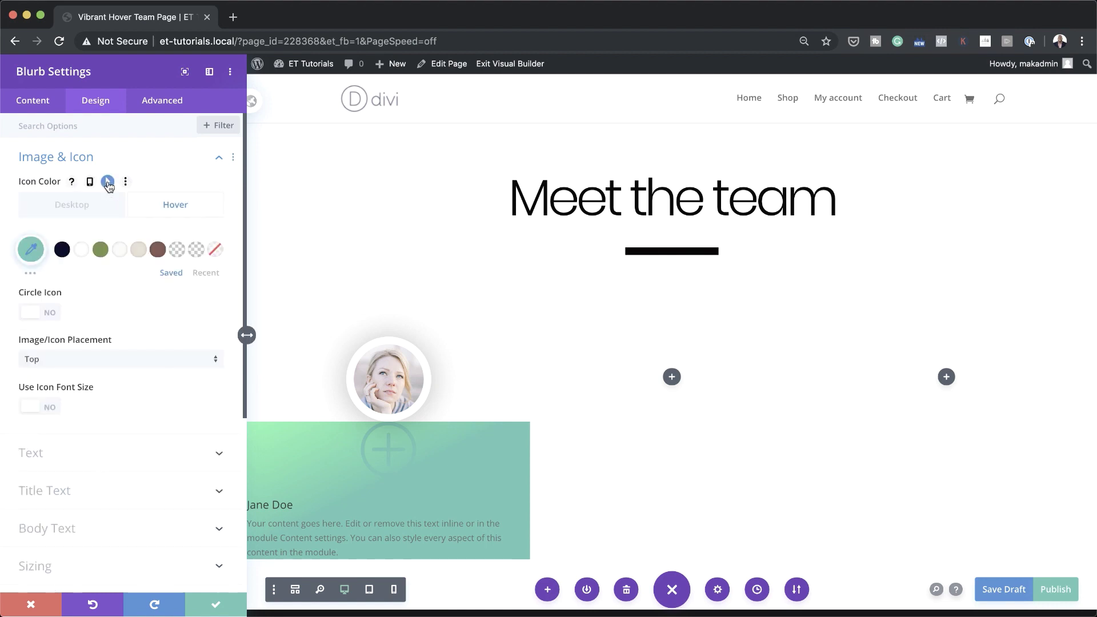
click(177, 251)
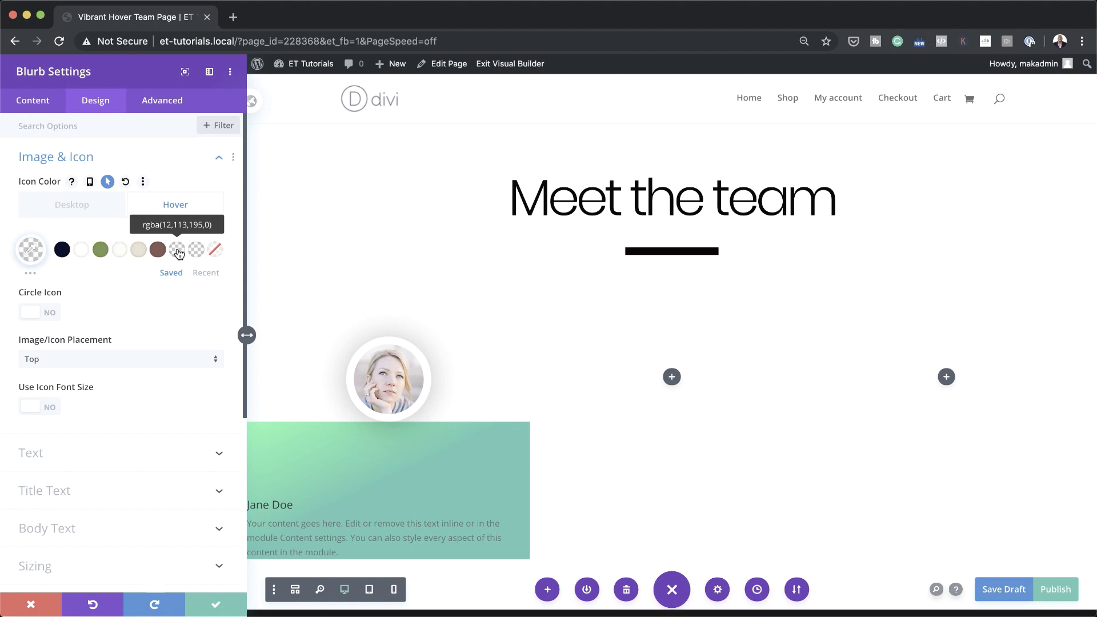
click(31, 250)
drag(204, 277, 209, 342)
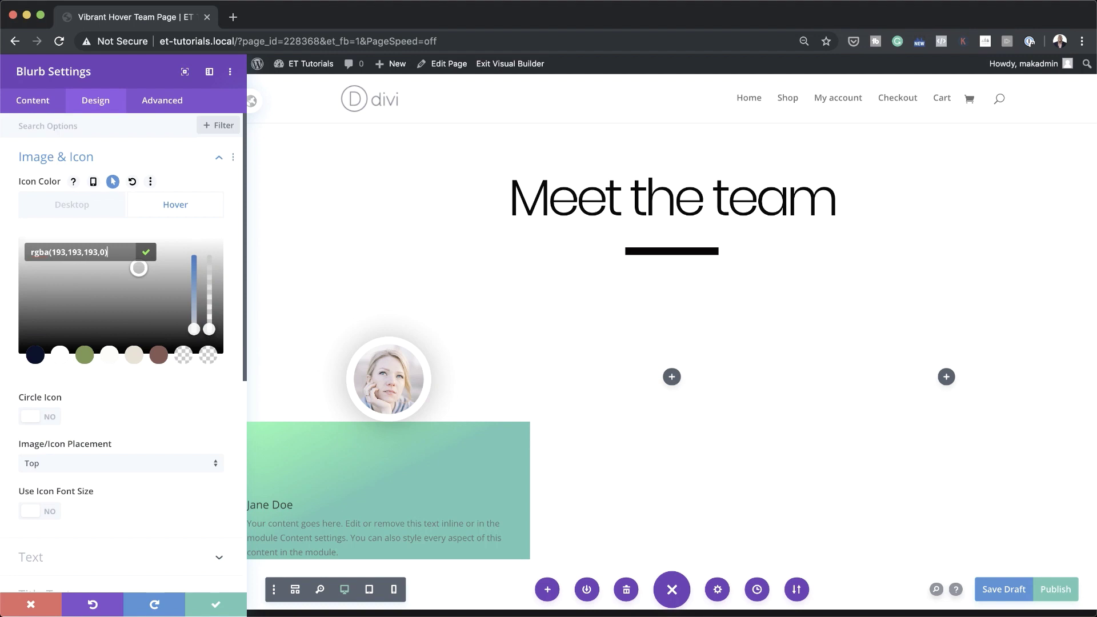
click(76, 257)
click(84, 207)
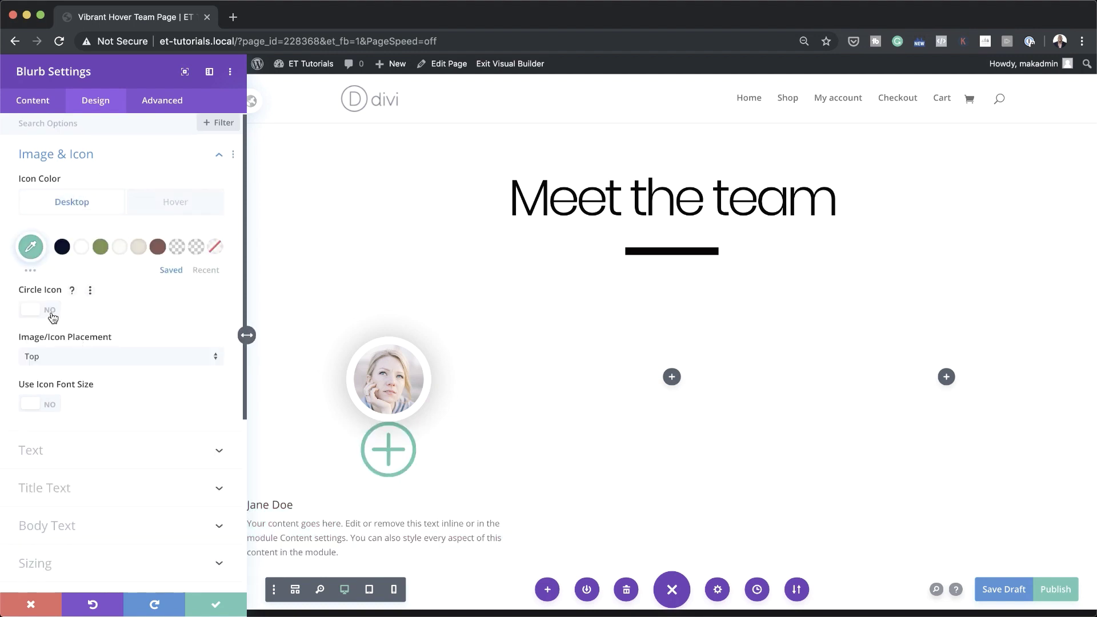
Turn on a custom icon font size of 2vw
scroll(48, 397, down, 1)
click(49, 396)
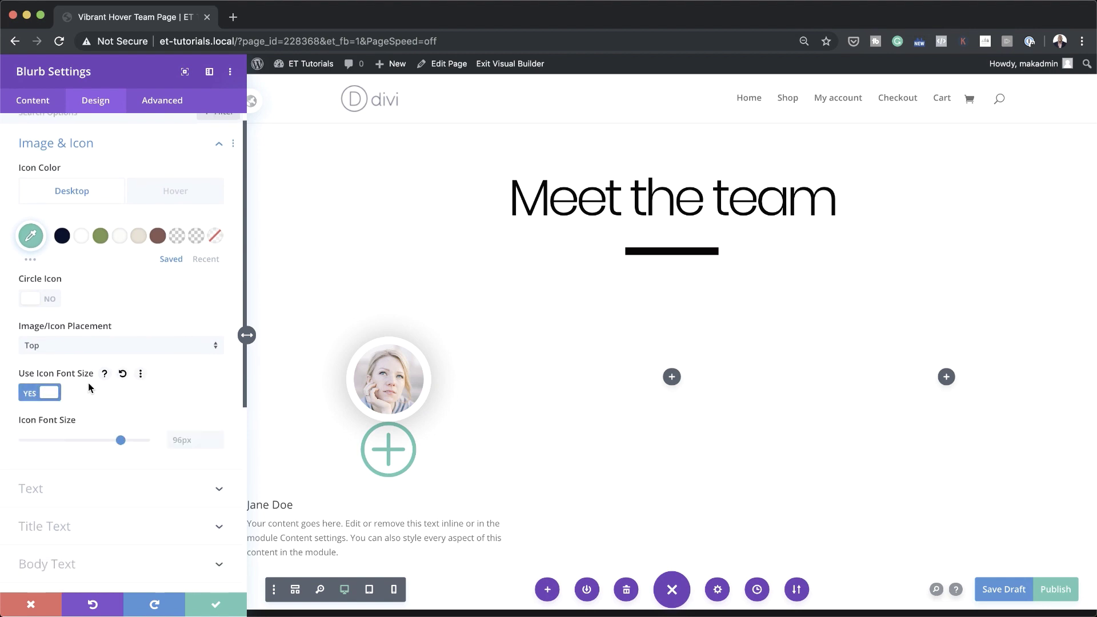
click(180, 439)
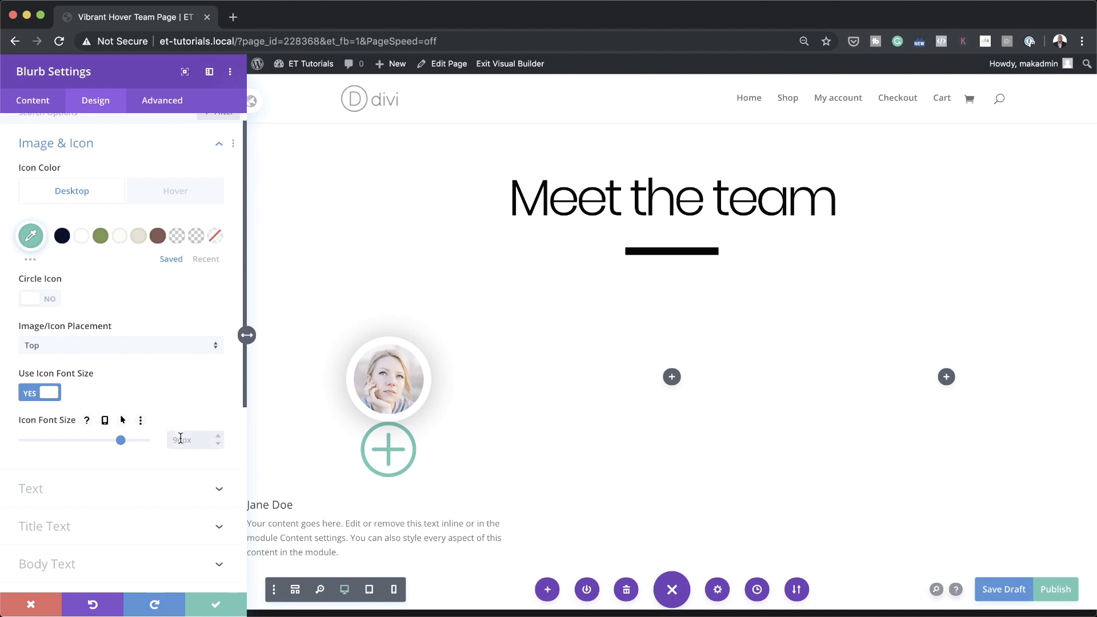
text(2vw)
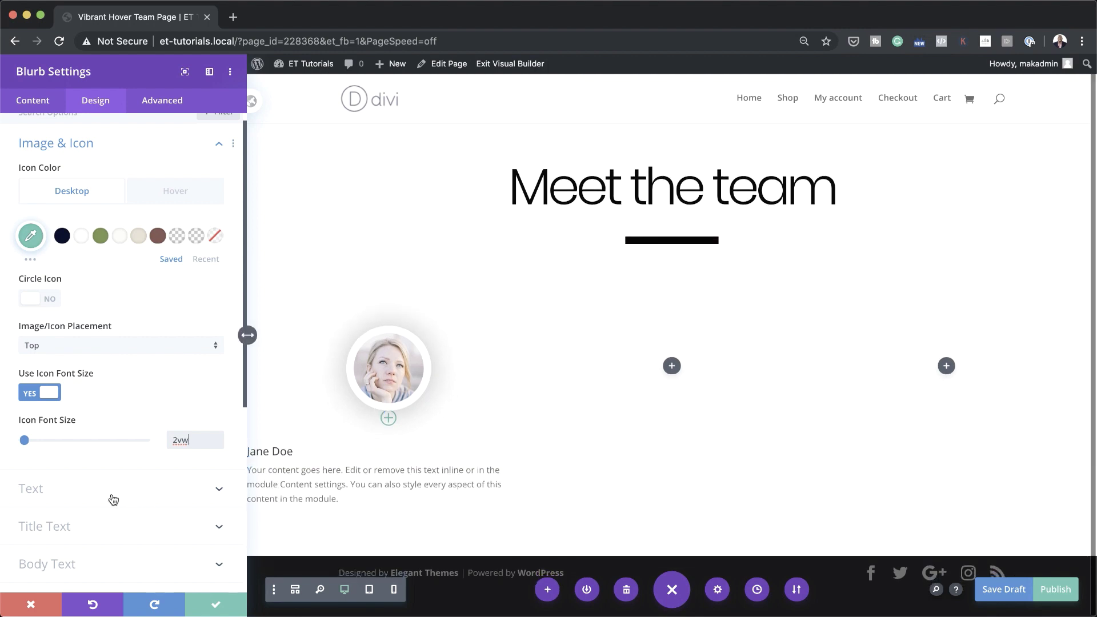
Centre-align the blurb's text
click(81, 495)
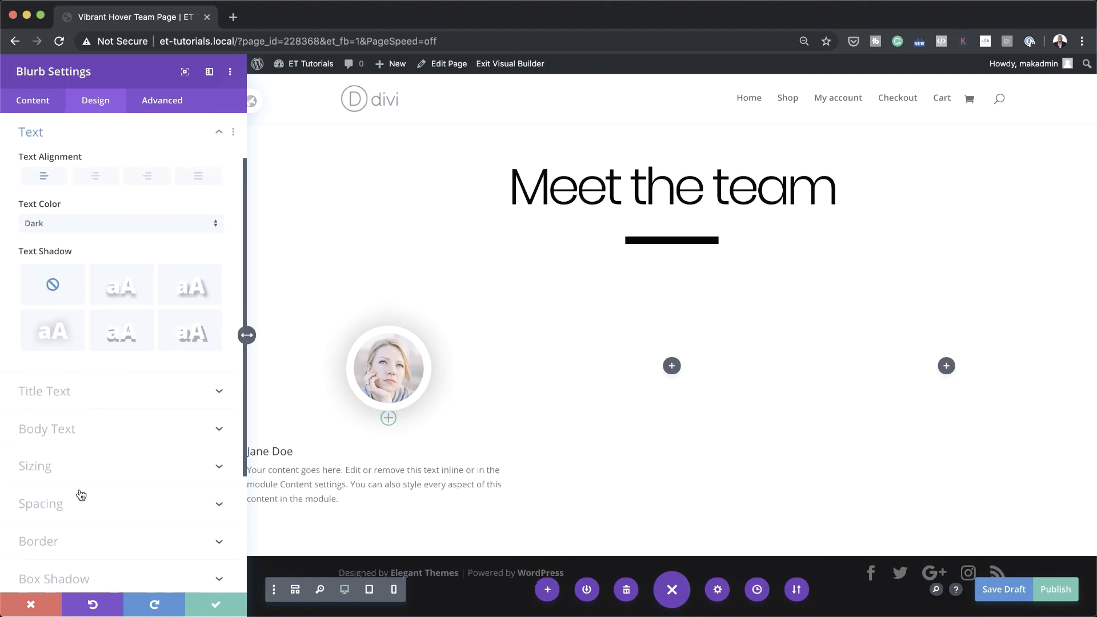
click(98, 178)
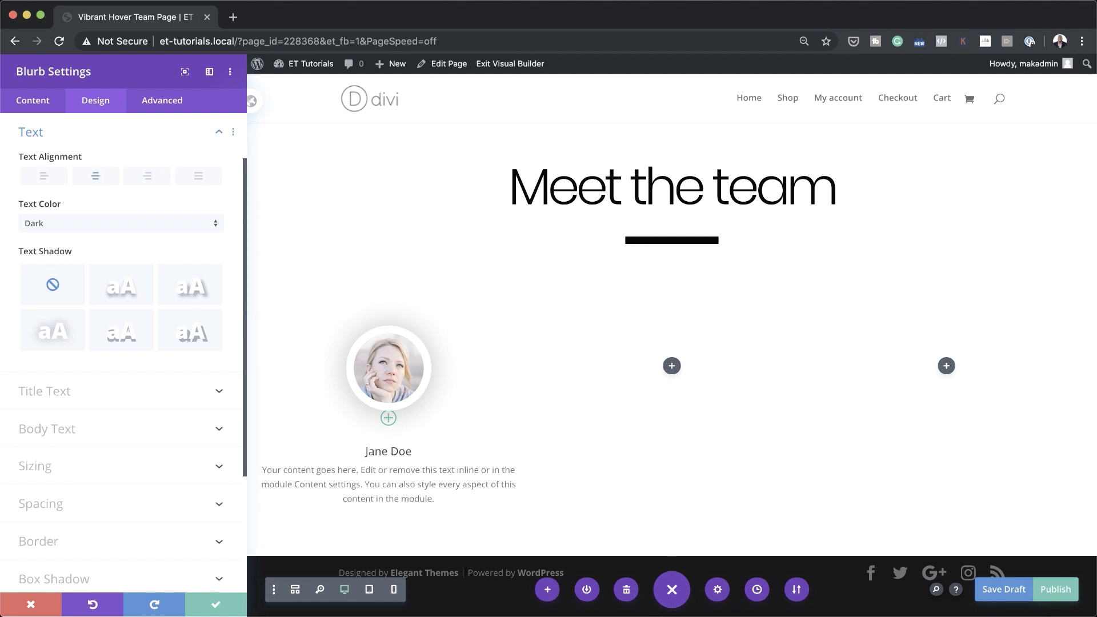
scroll(115, 320, down, 1)
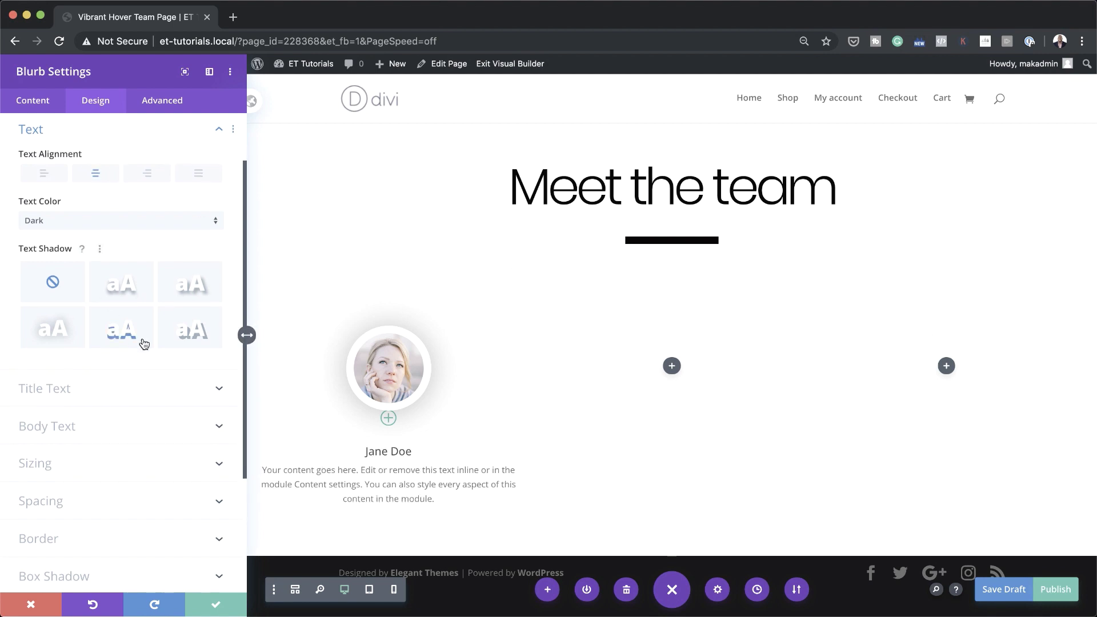
Set the blurb title to Poppins Bold at 1.5vw
click(120, 407)
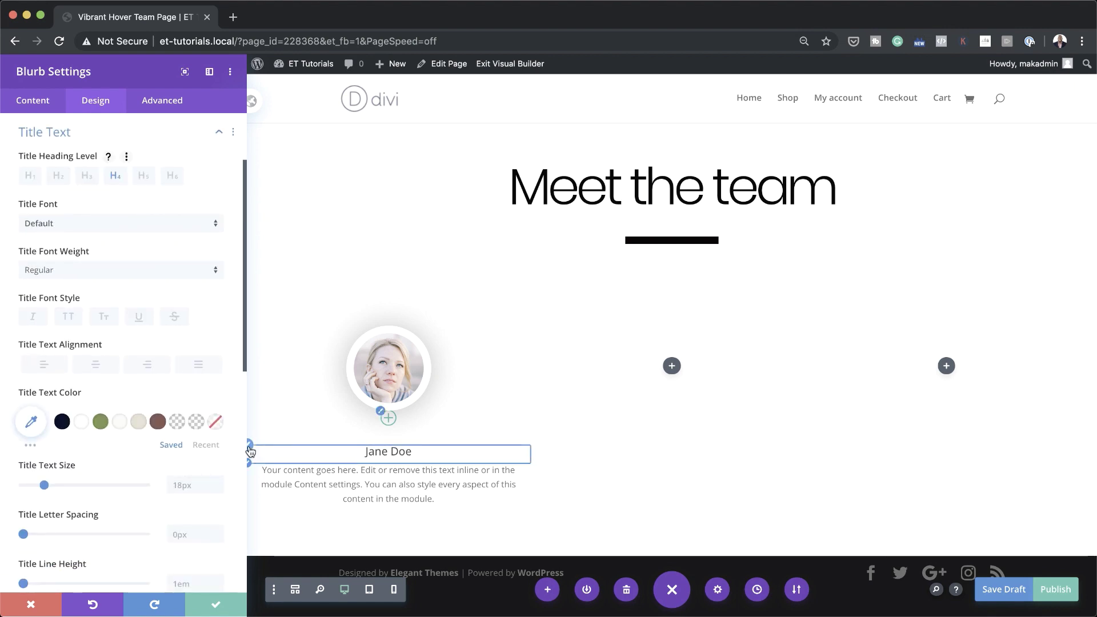
click(108, 223)
click(109, 175)
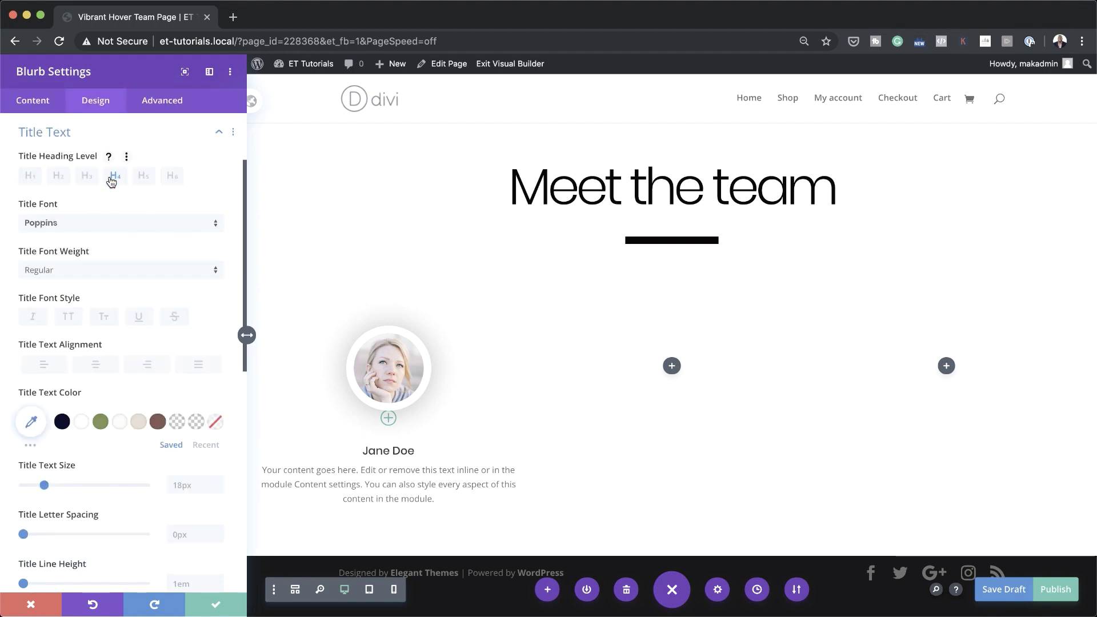
click(93, 275)
click(94, 404)
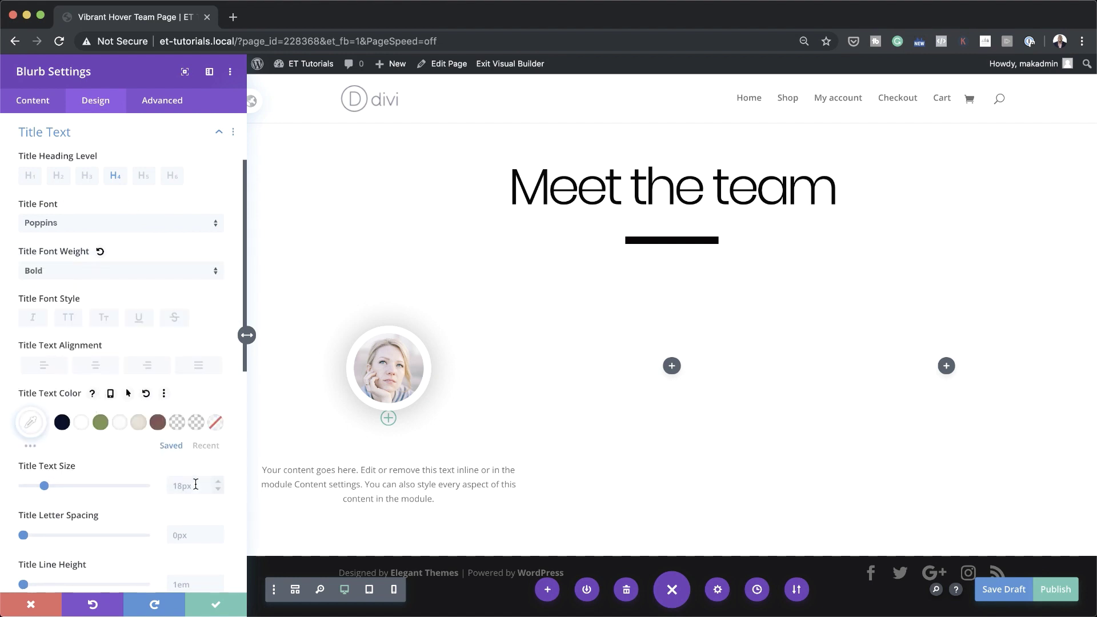
text(1.5vw)
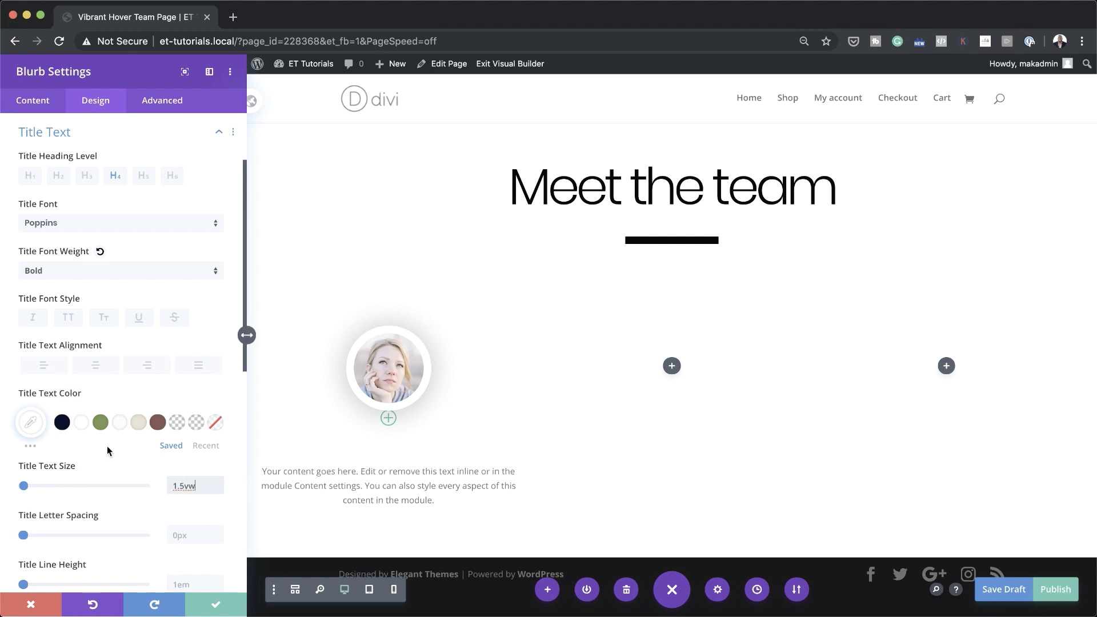
scroll(108, 445, up, 2)
scroll(107, 446, down, 9)
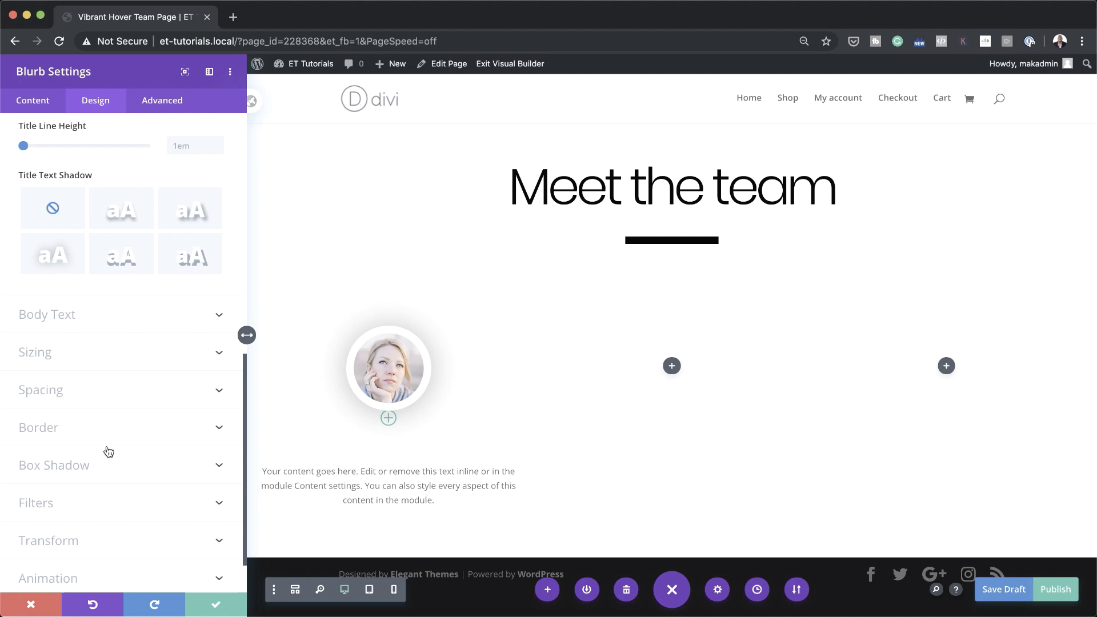
Make the body text white at 0.8vw size with a 2vw line height
click(43, 315)
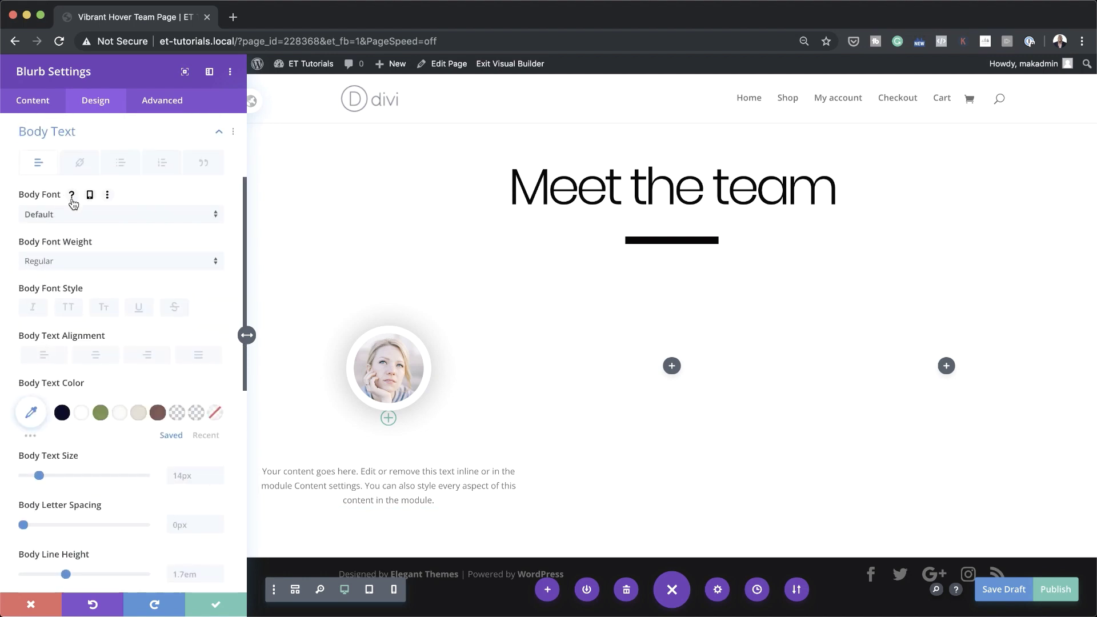
click(81, 414)
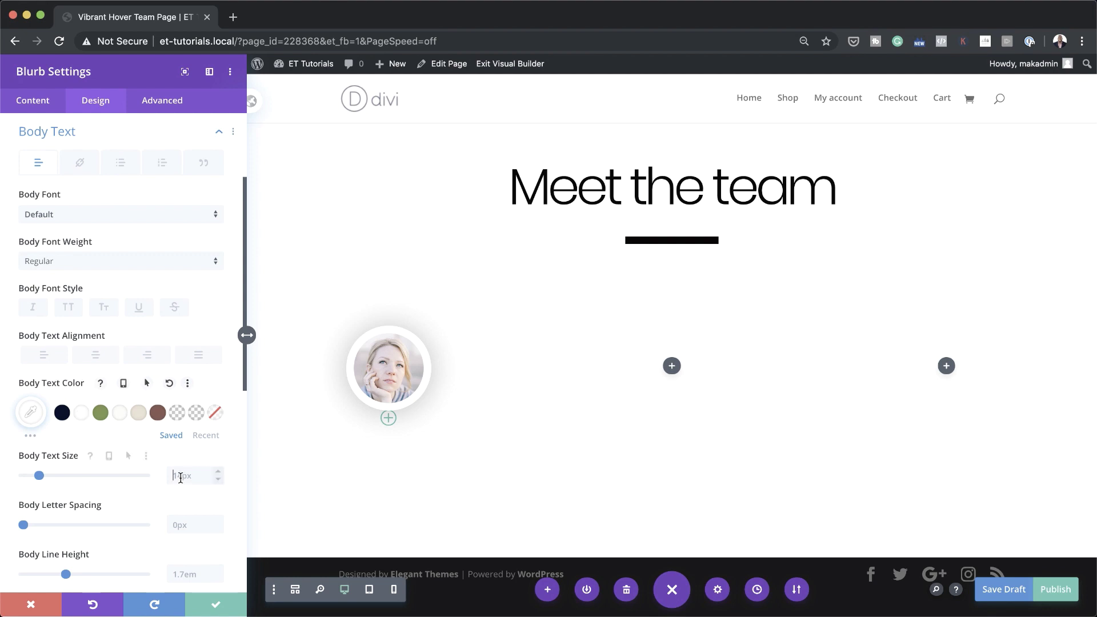
text(0)
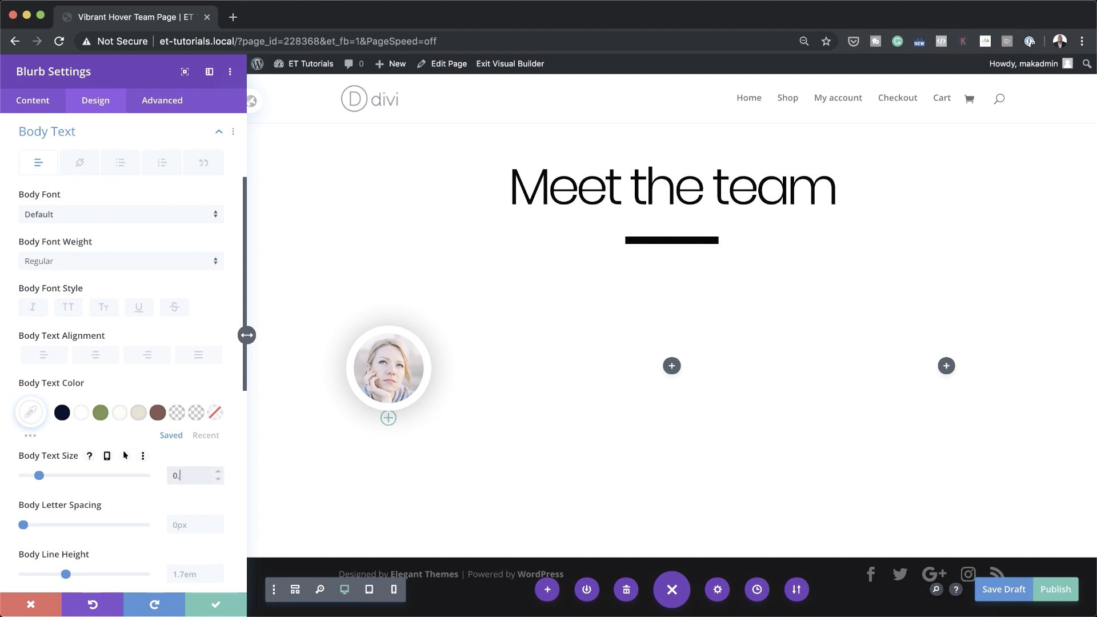
text(.8vw)
scroll(125, 455, down, 2)
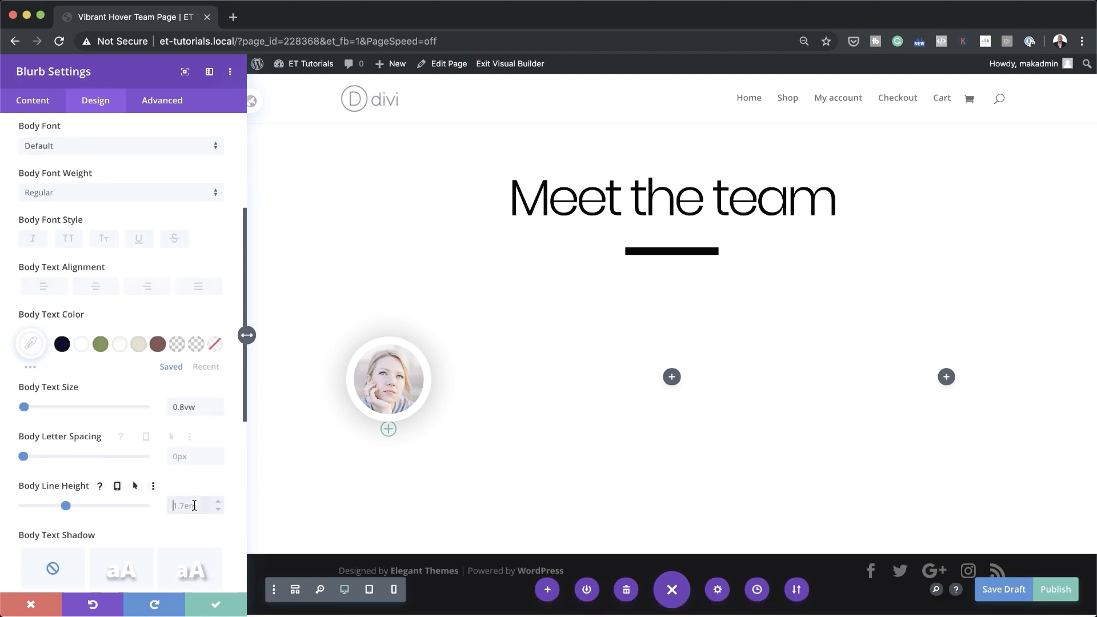
text(2vw)
scroll(125, 486, down, 2)
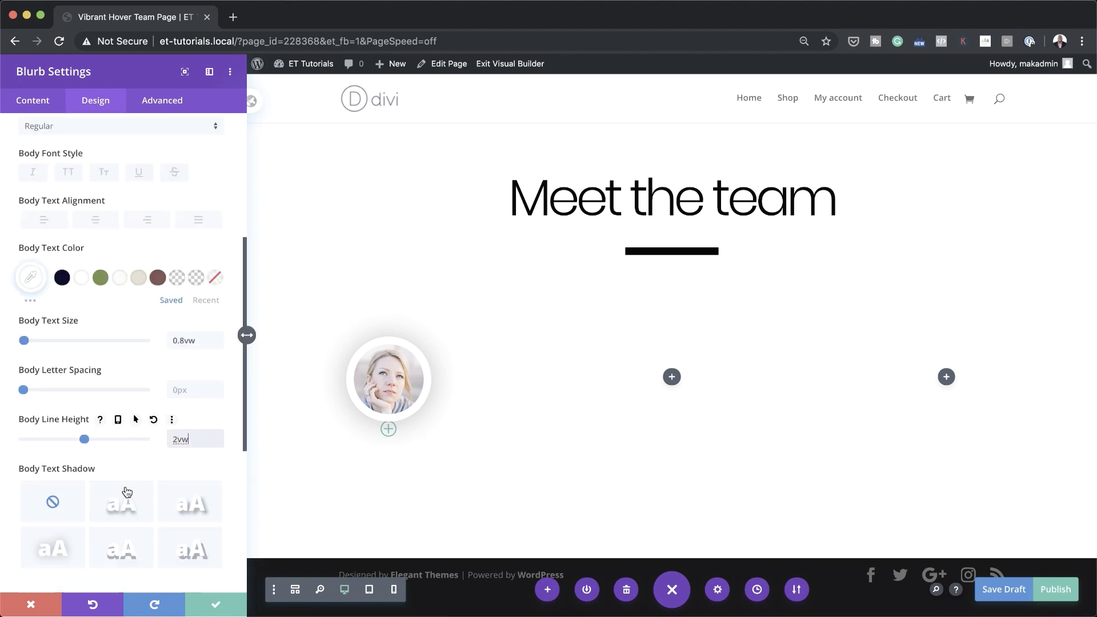
scroll(125, 488, down, 5)
click(75, 422)
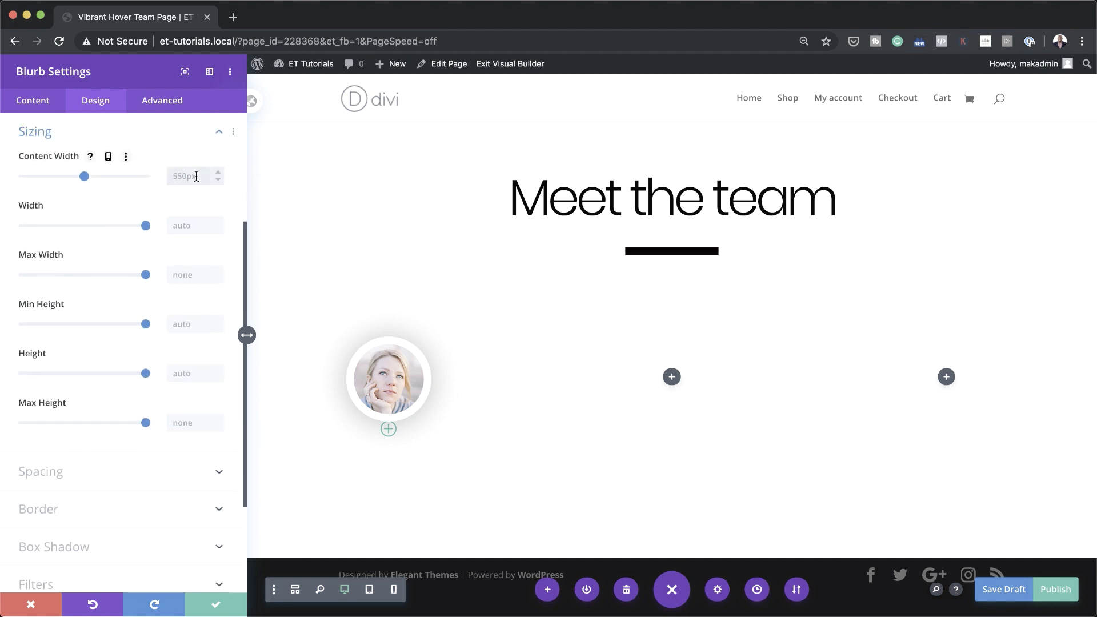
Set content width 100% and width 81%, and centre the blurb in its column
text(100%)
click(191, 224)
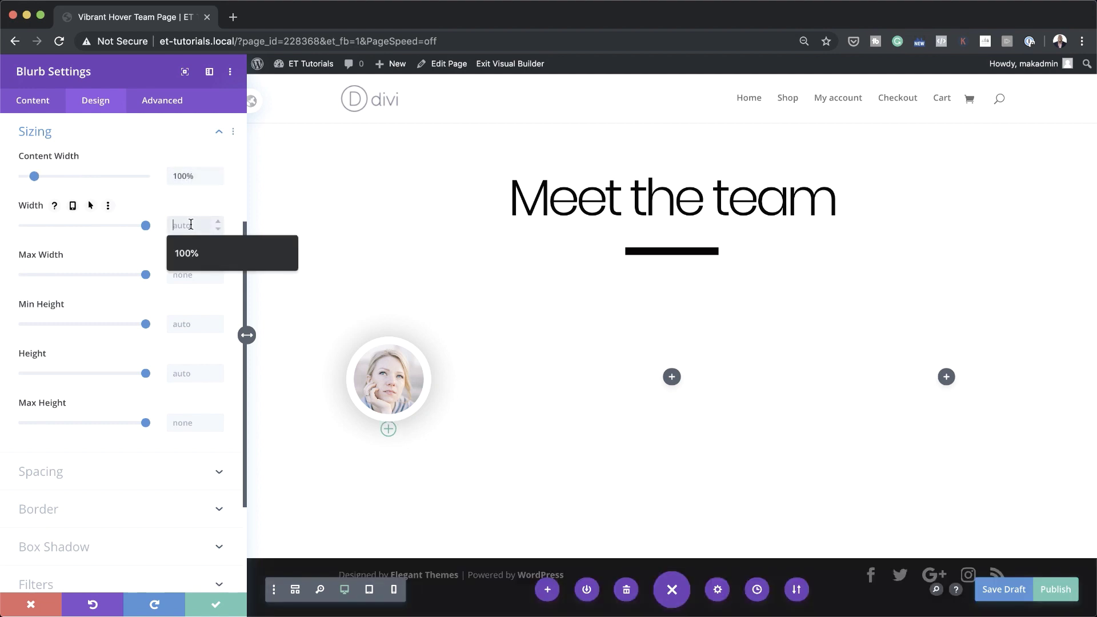
drag(146, 225, 122, 225)
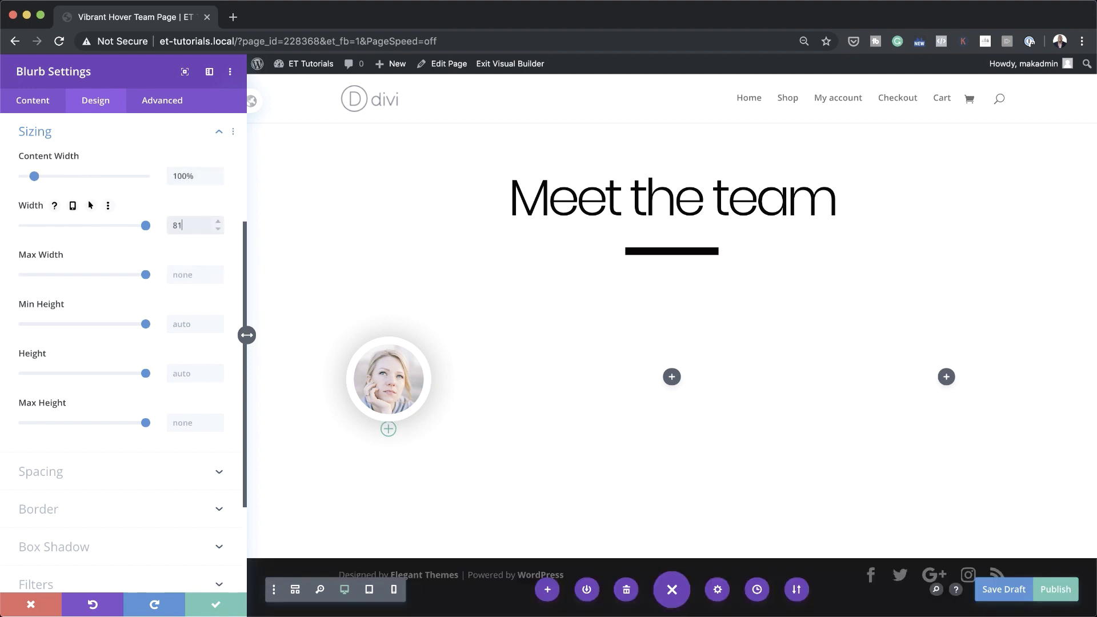
click(121, 325)
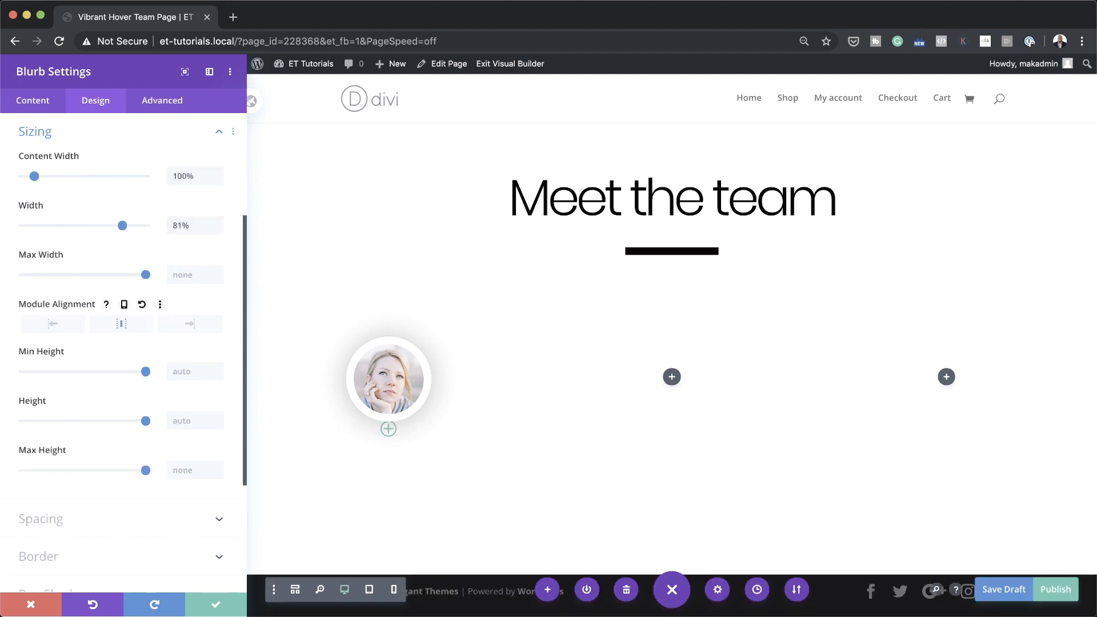
Set margins -4vw top and 3.5vw bottom, padding 7.1vw top/bottom and 2vw sides
click(125, 527)
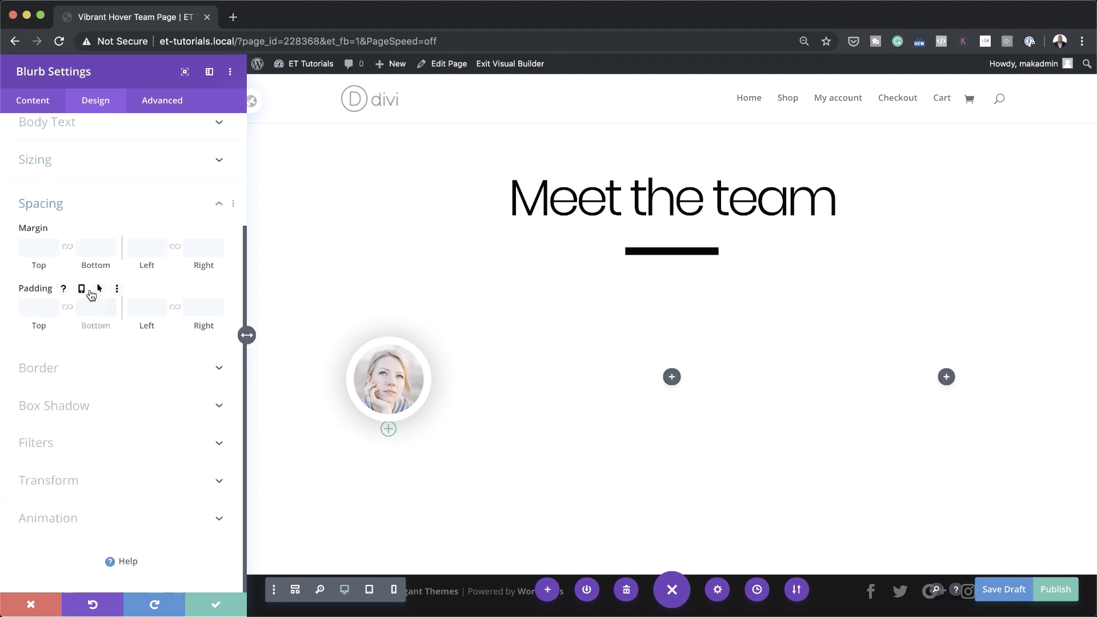
click(34, 246)
text(-4vw)
click(97, 252)
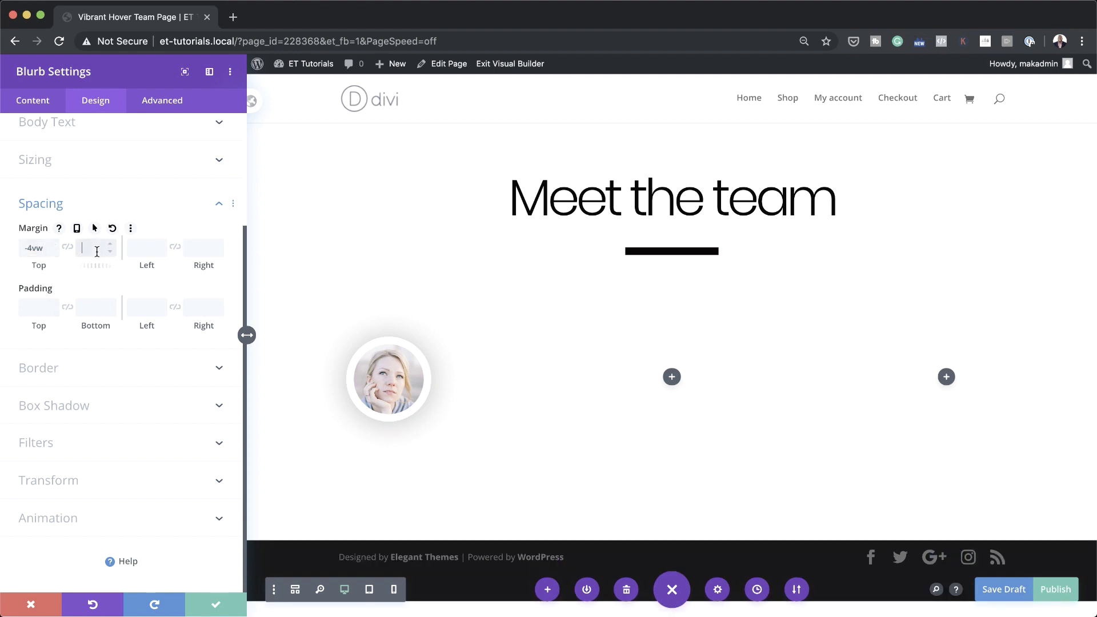
text(3.5vw)
click(28, 307)
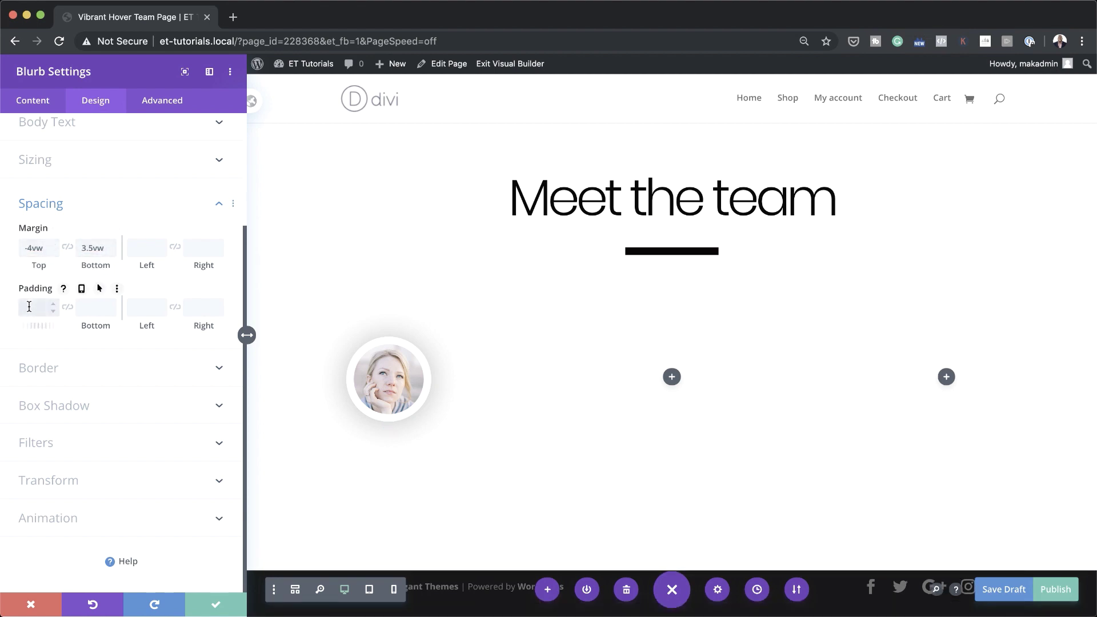
text(7.1vw)
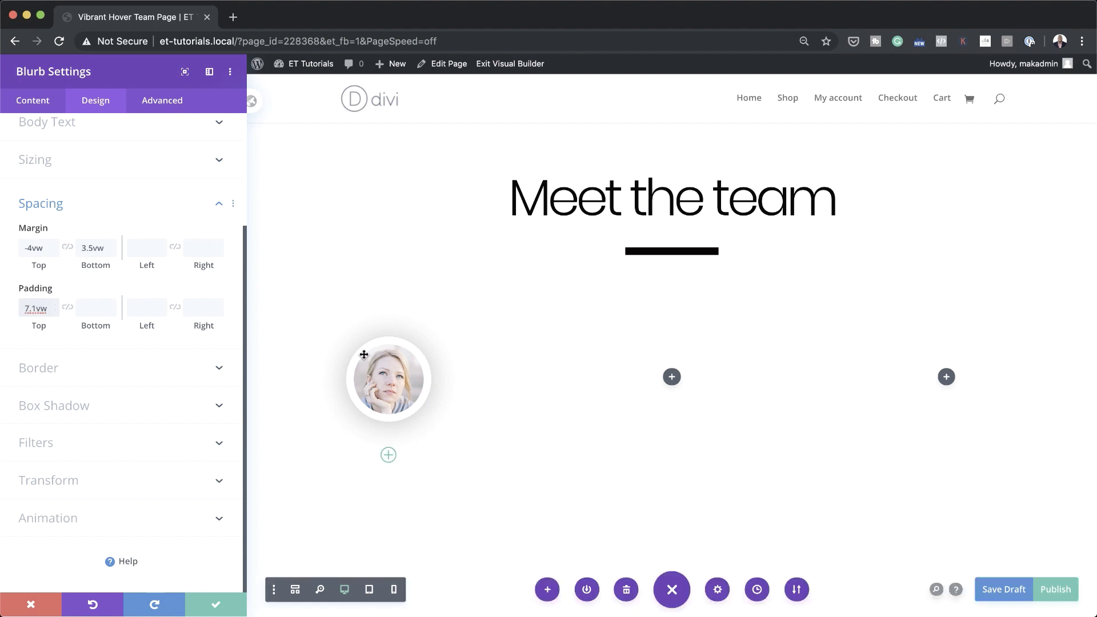
click(68, 309)
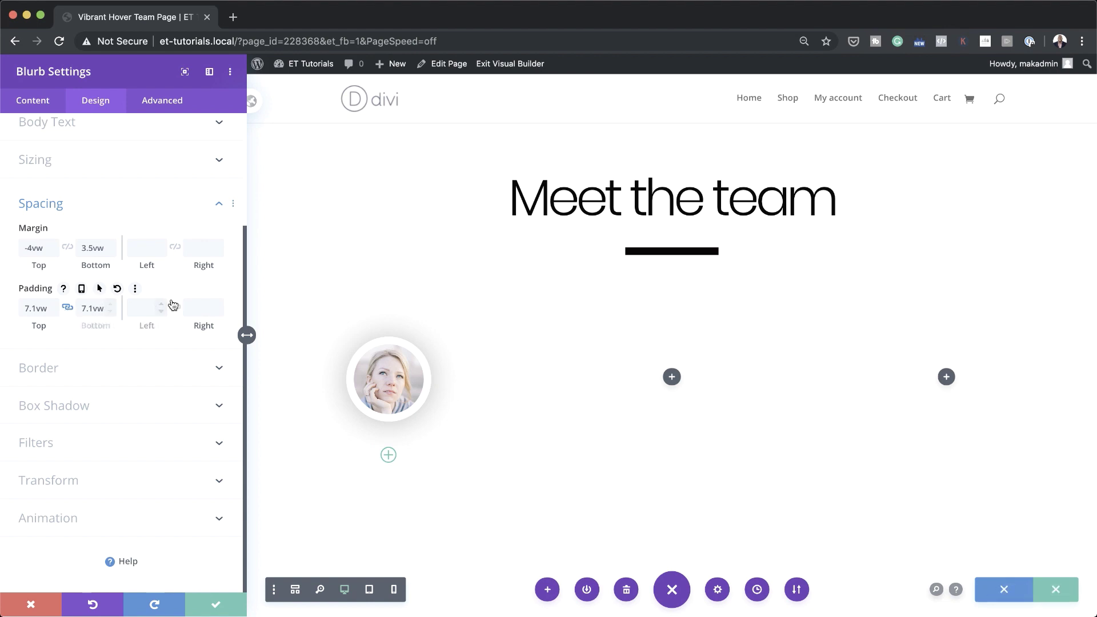
click(143, 306)
text(2vw)
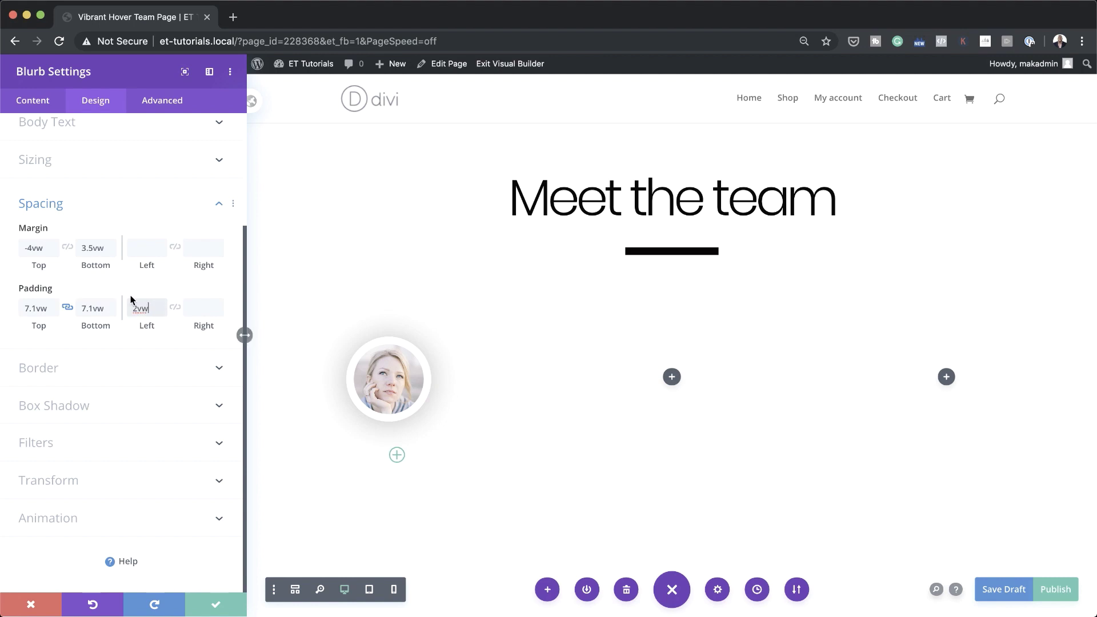
click(177, 309)
click(76, 369)
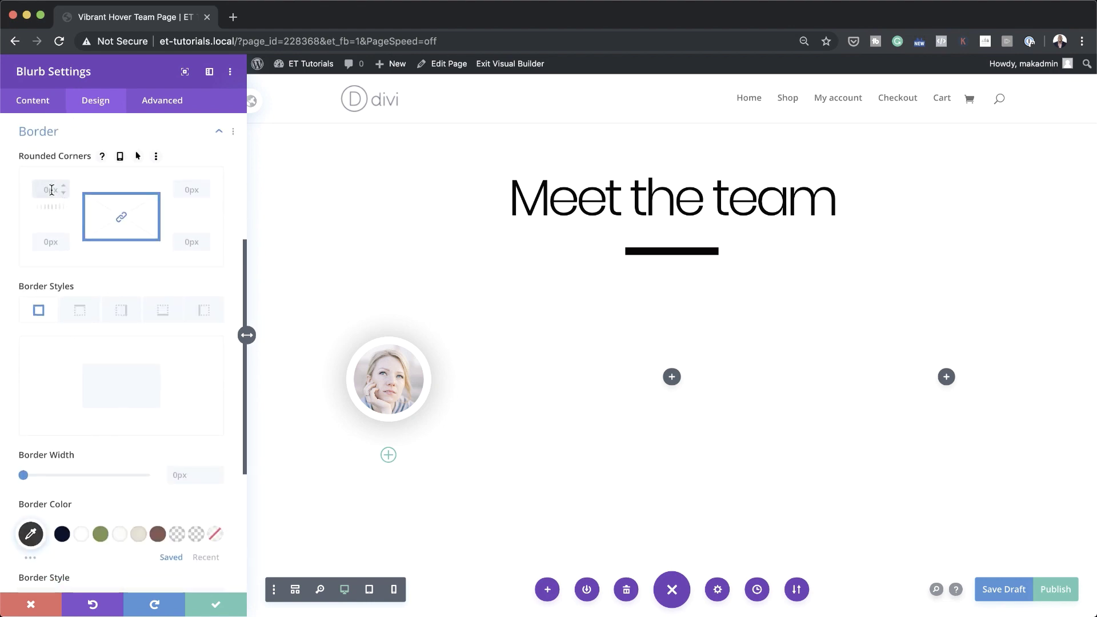
Round all four of the blurb's corners to 50vw
text(50vw)
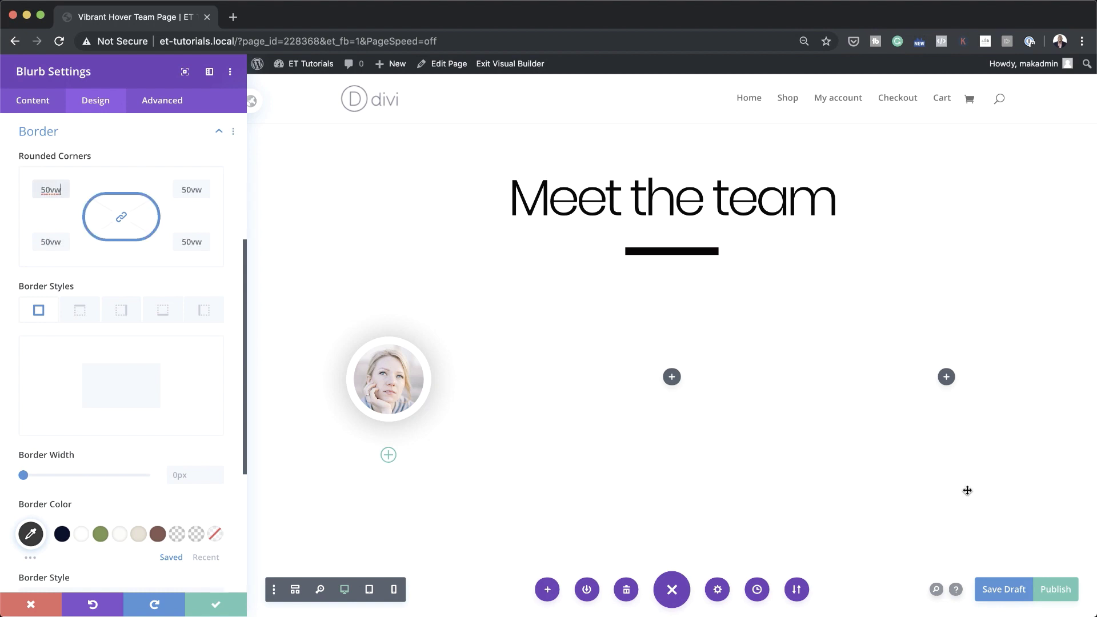
scroll(140, 514, down, 5)
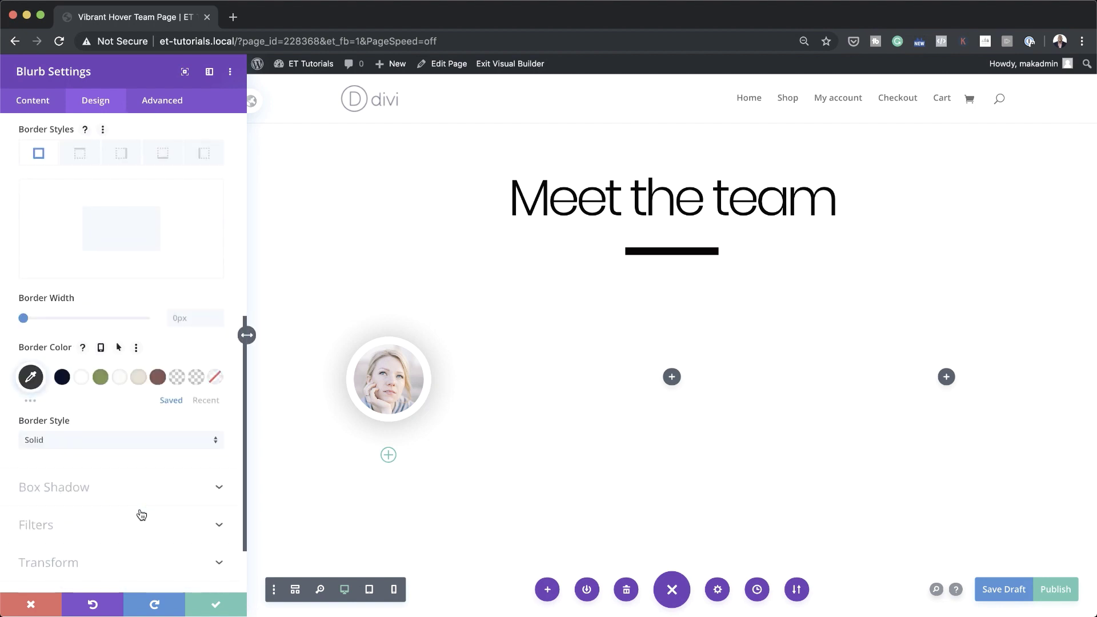
click(91, 485)
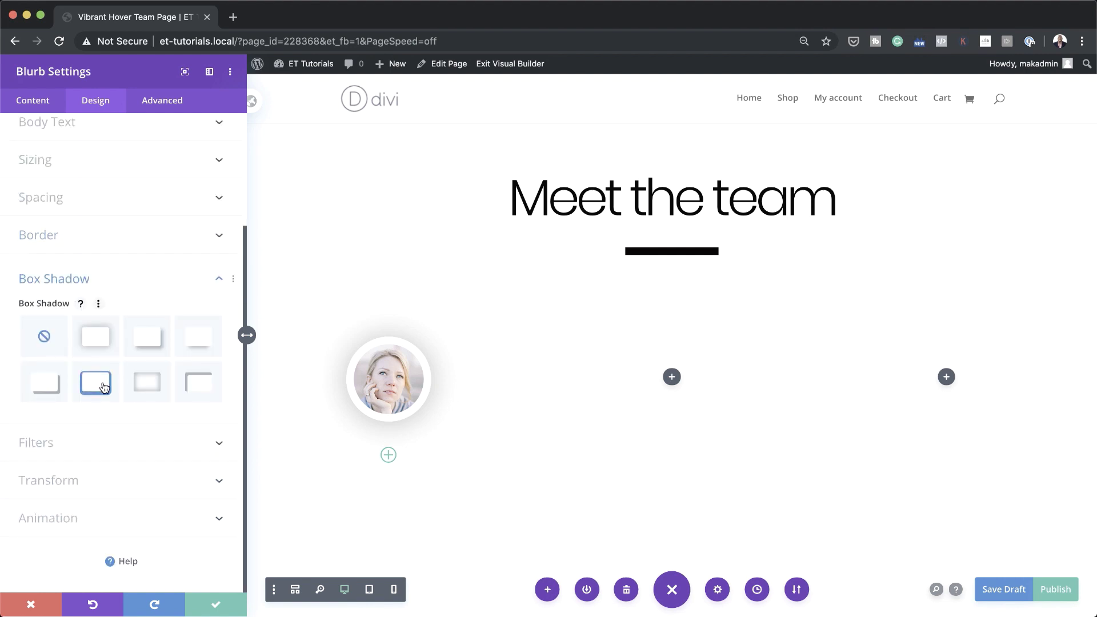
Add a box shadow to the blurb with a hover vertical position of -14vw
click(96, 383)
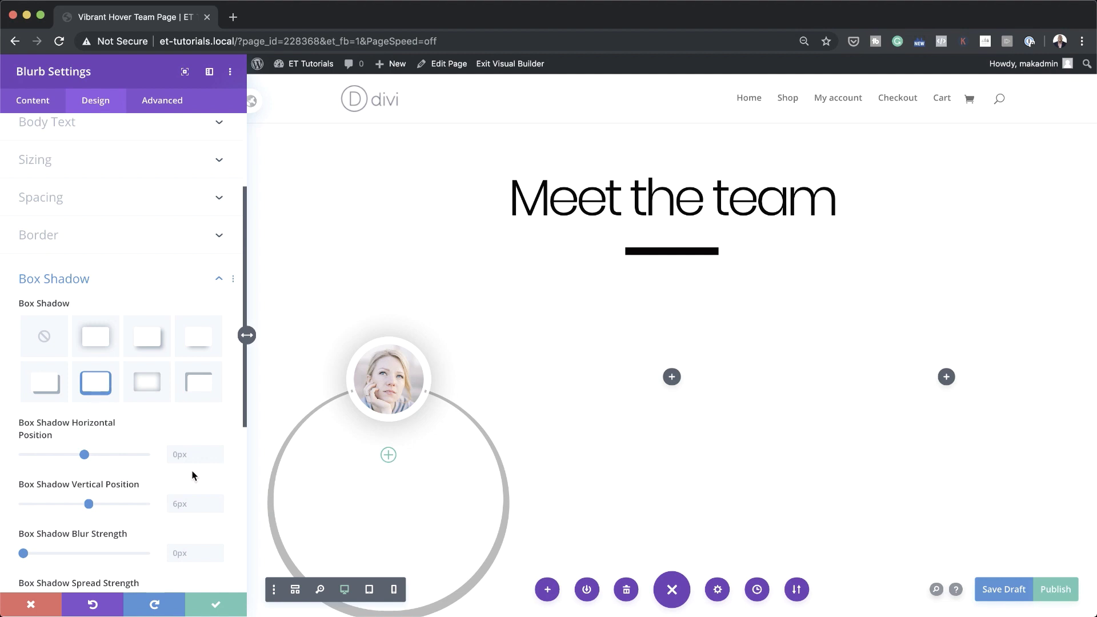
scroll(203, 473, down, 1)
scroll(204, 476, down, 1)
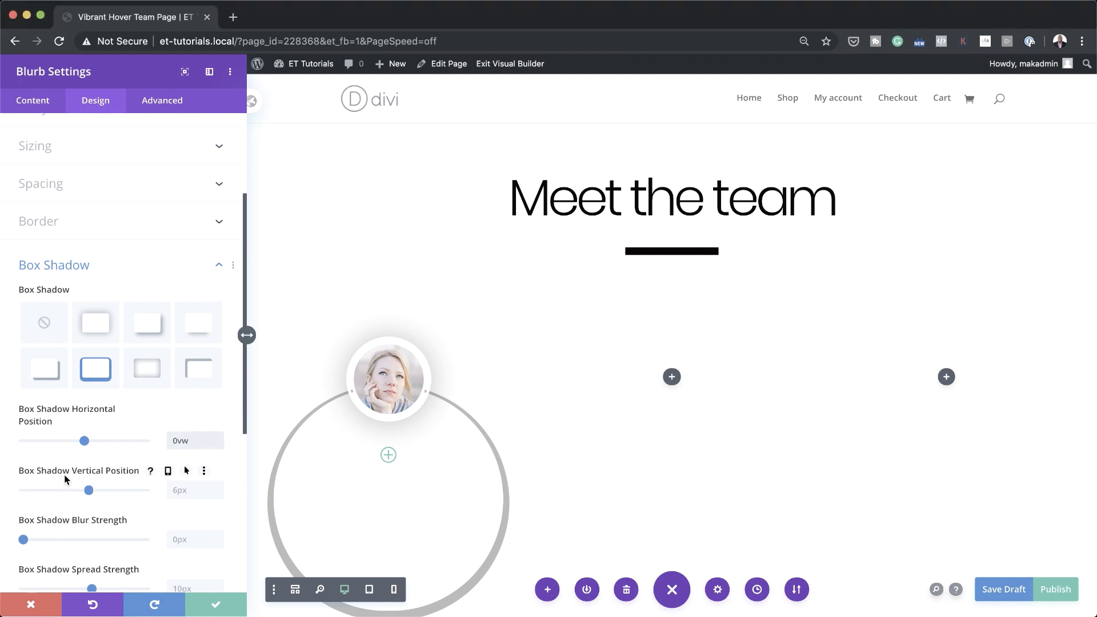
click(186, 471)
click(167, 498)
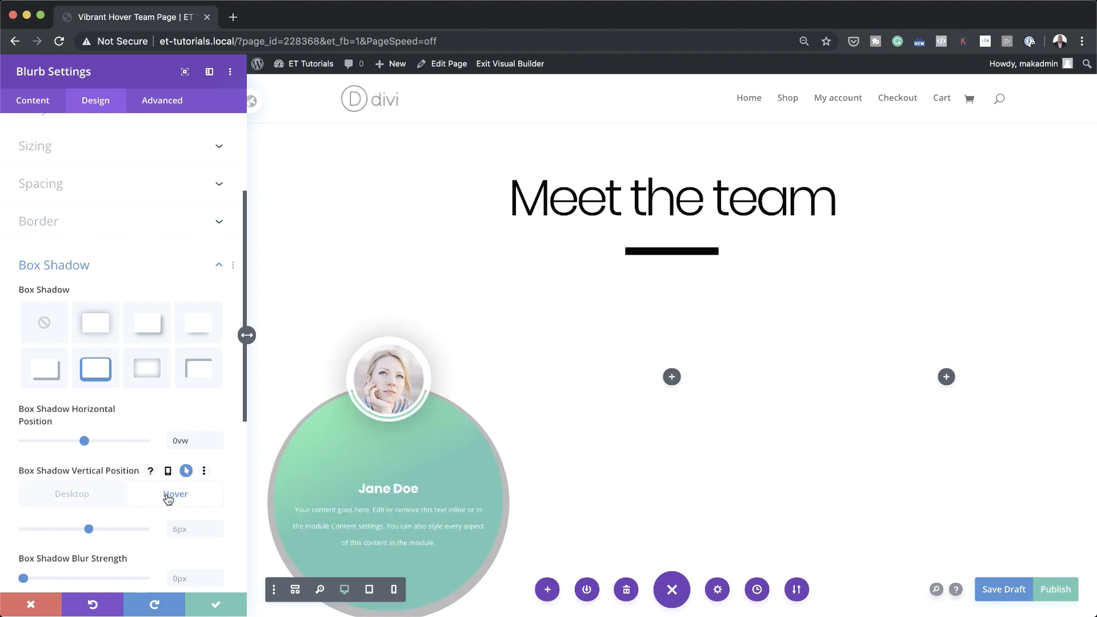
click(188, 530)
text(-14vw)
key(Return)
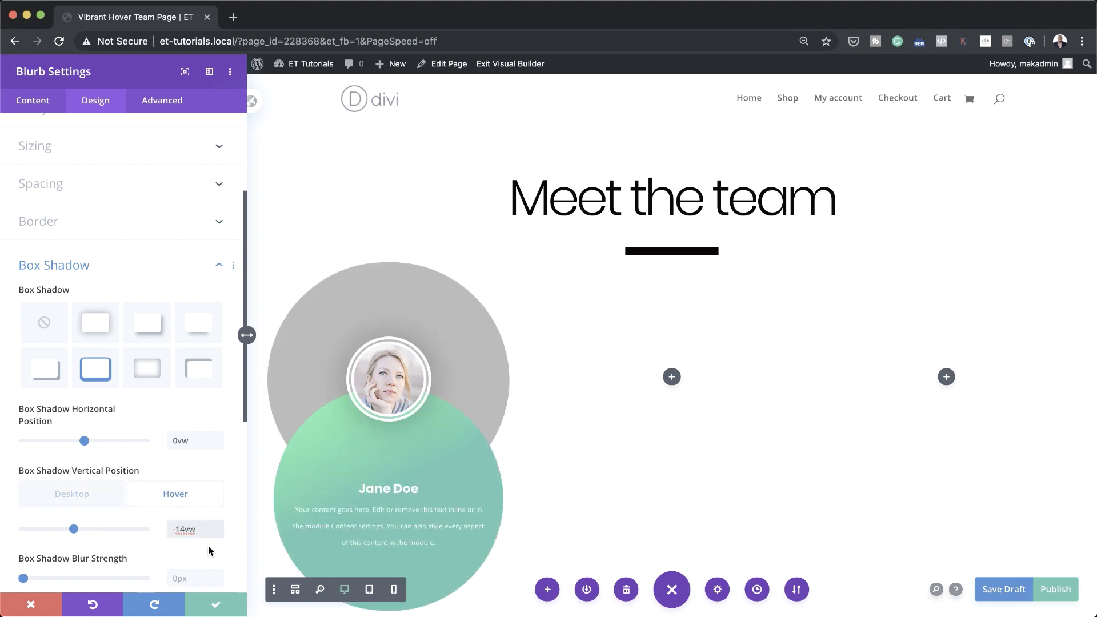
Set shadow spread to -6vw and colour to rgba(0,0,0,0.05), then save the blurb
scroll(196, 437, down, 3)
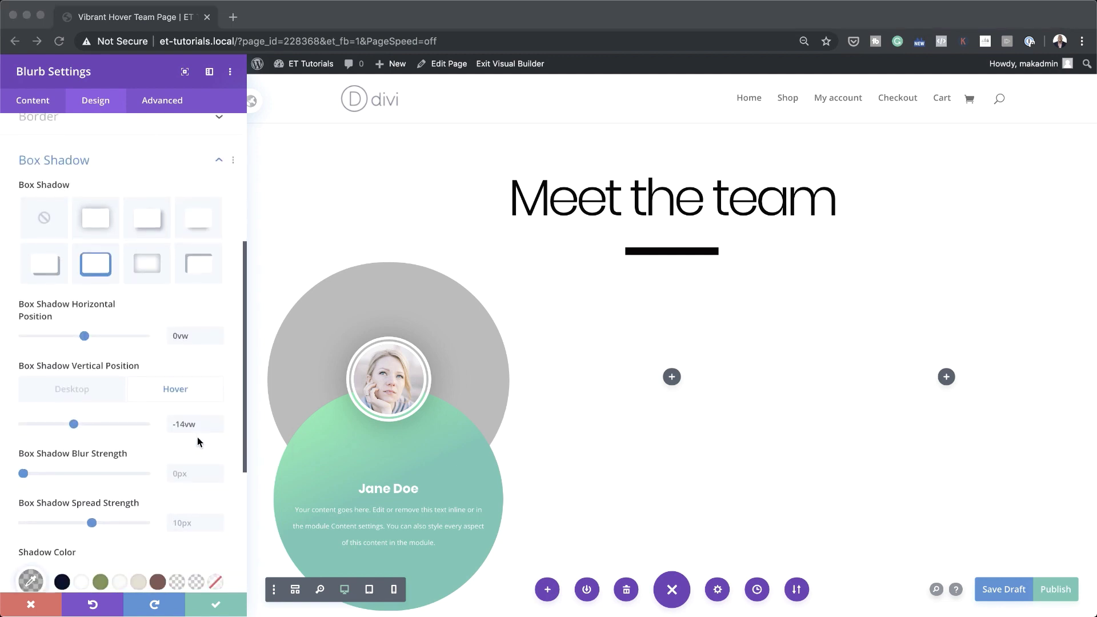
click(190, 523)
text(-6vw)
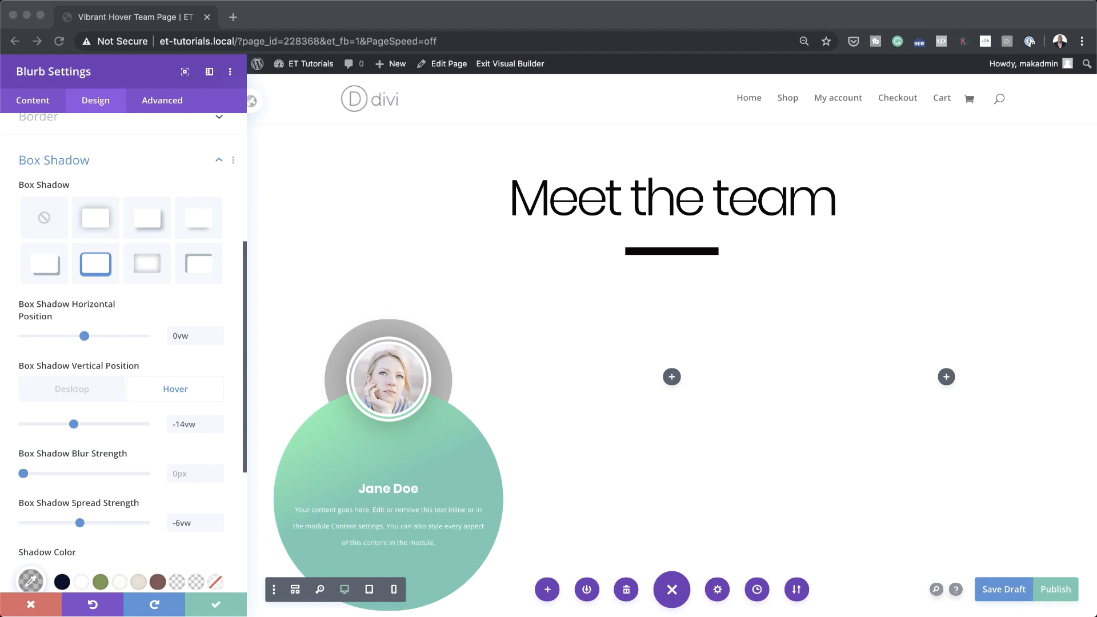
scroll(31, 514, down, 2)
click(31, 514)
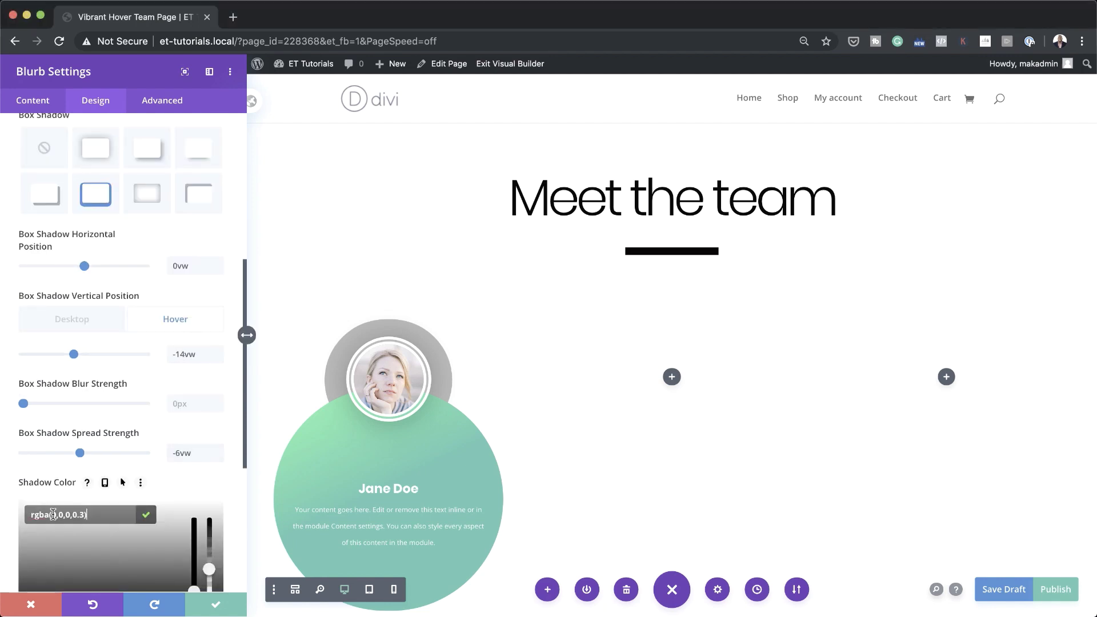
drag(66, 515, 81, 515)
text(0,0,0,0.05)
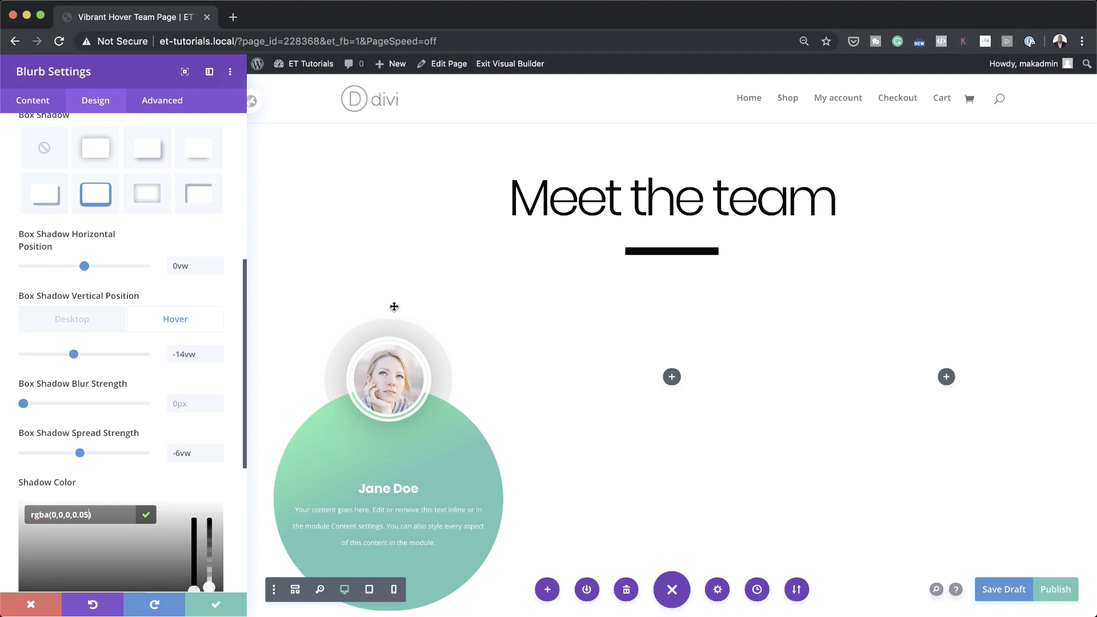
click(216, 610)
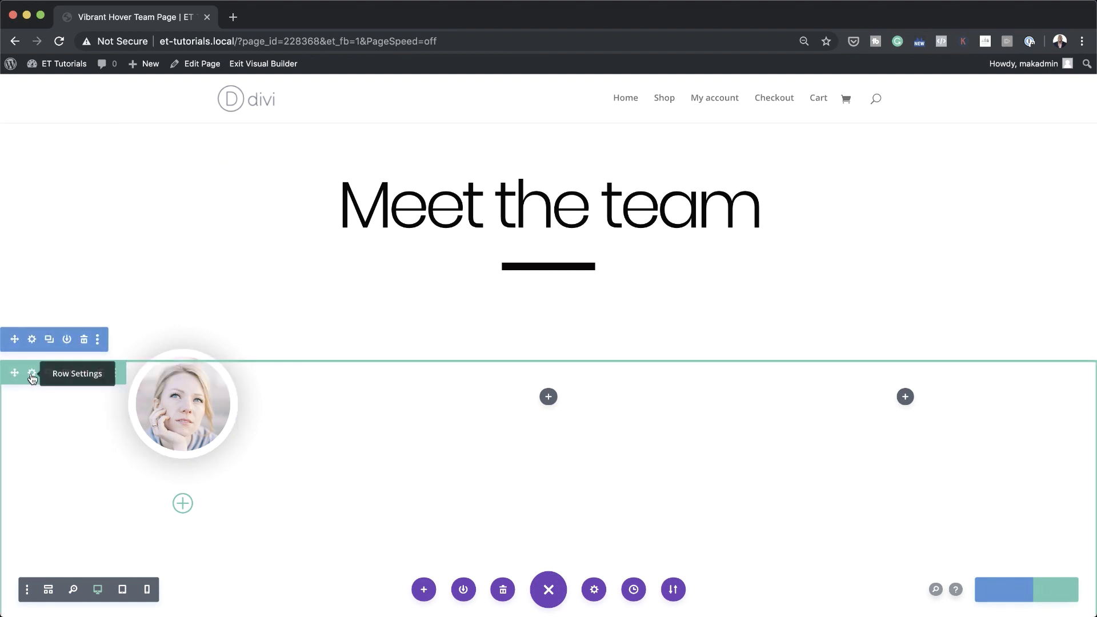
Add a gradient background to the team row's first column
click(32, 375)
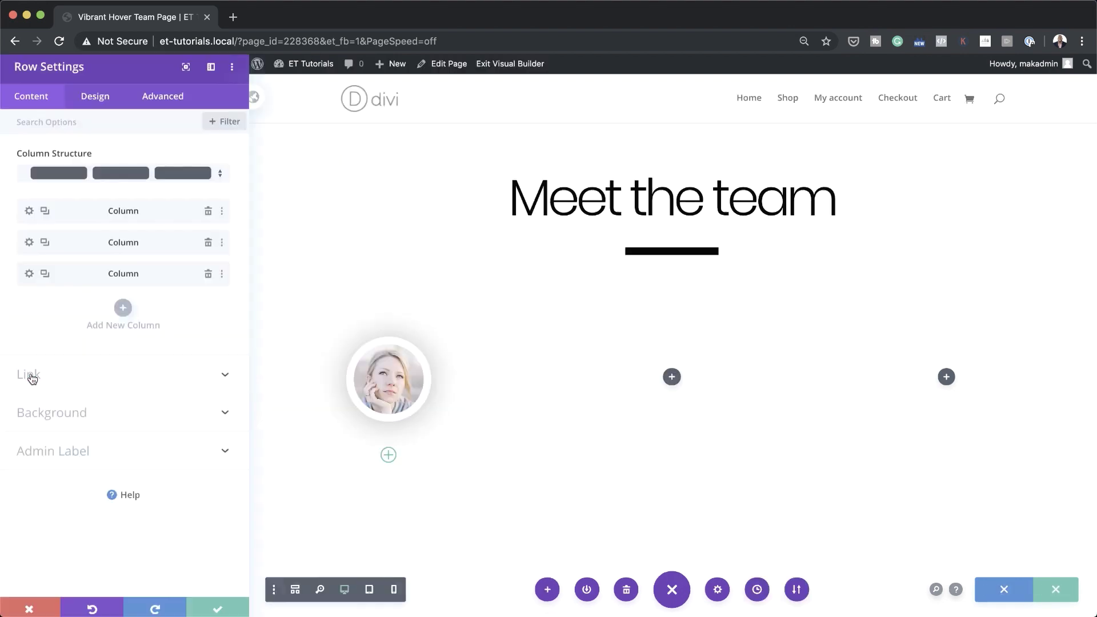
click(32, 213)
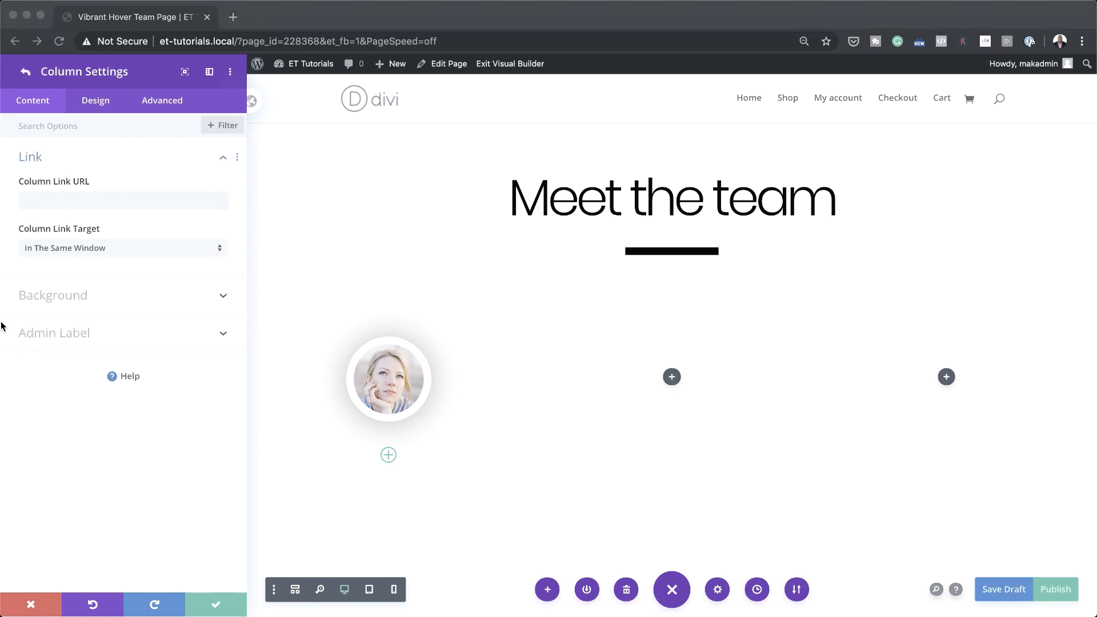
click(58, 297)
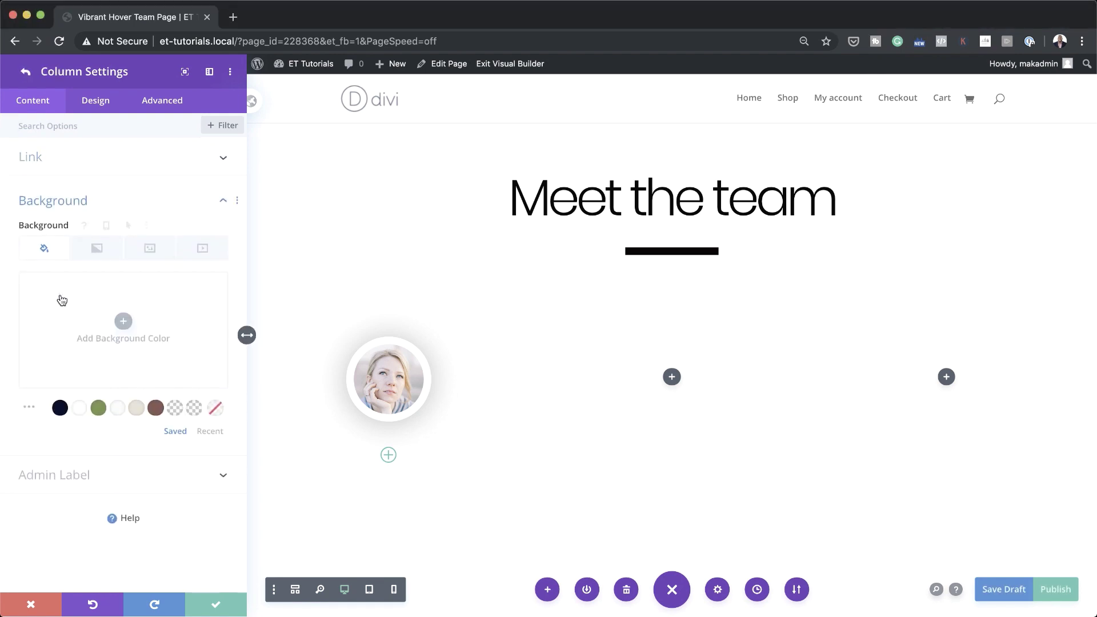
click(98, 250)
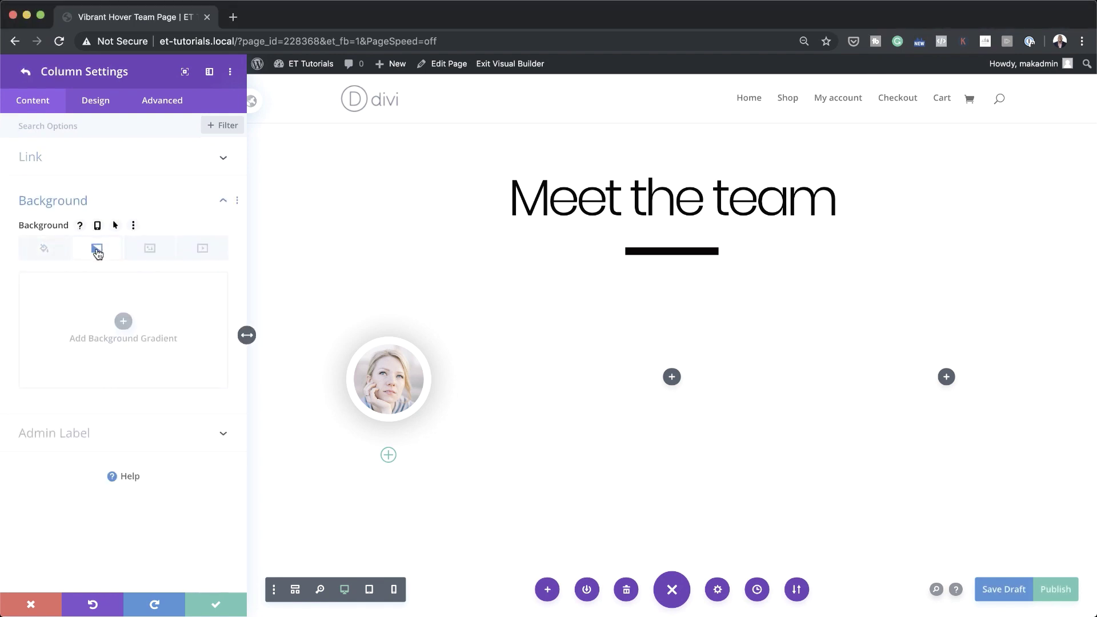
click(123, 322)
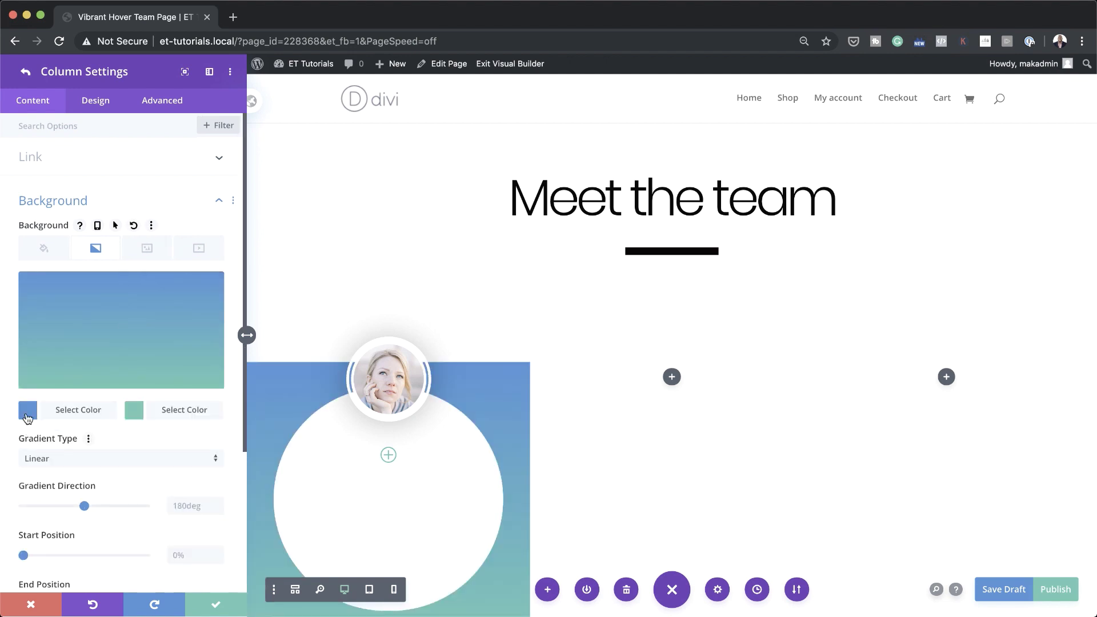
Paste in green as the gradient's first colour value
click(28, 414)
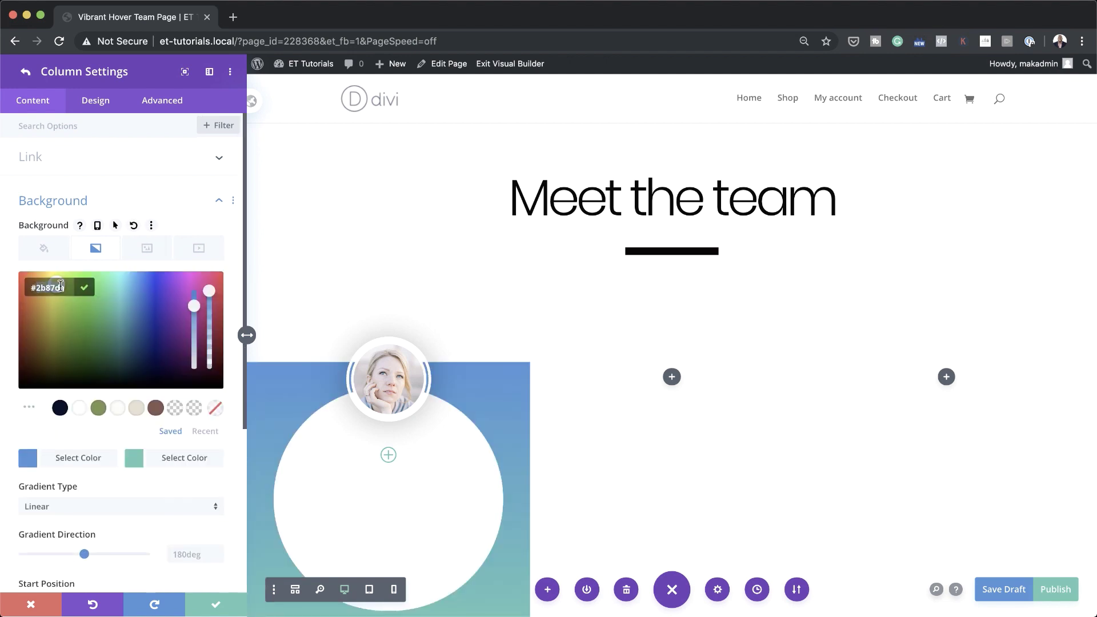
key(ctrl+a)
text(#00ffa1)
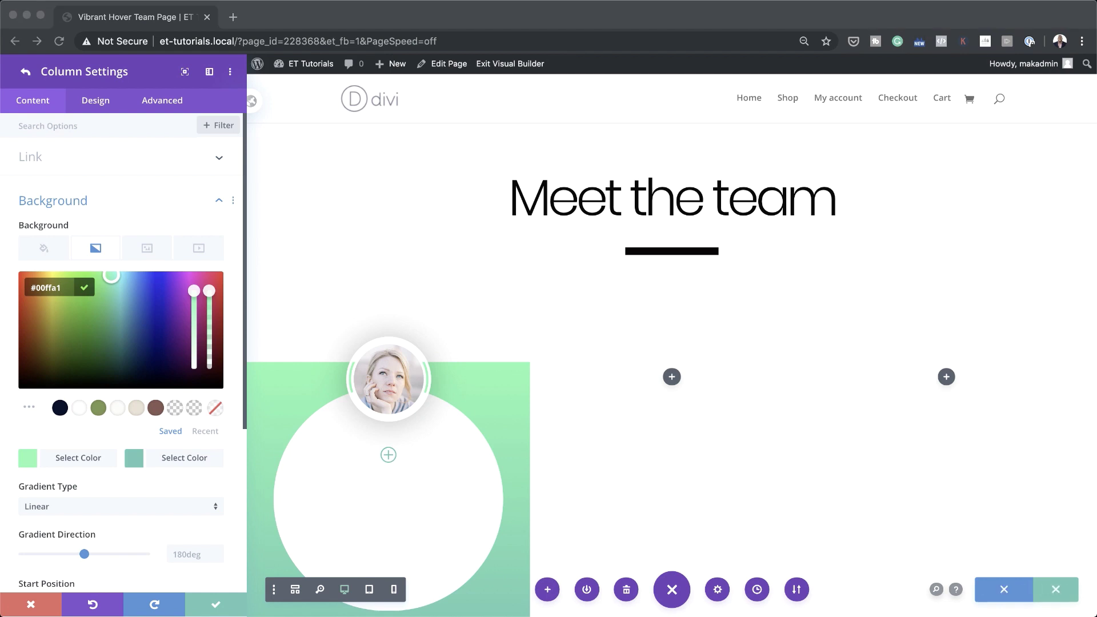
click(67, 289)
key(ctrl+a)
text(#29c4a9)
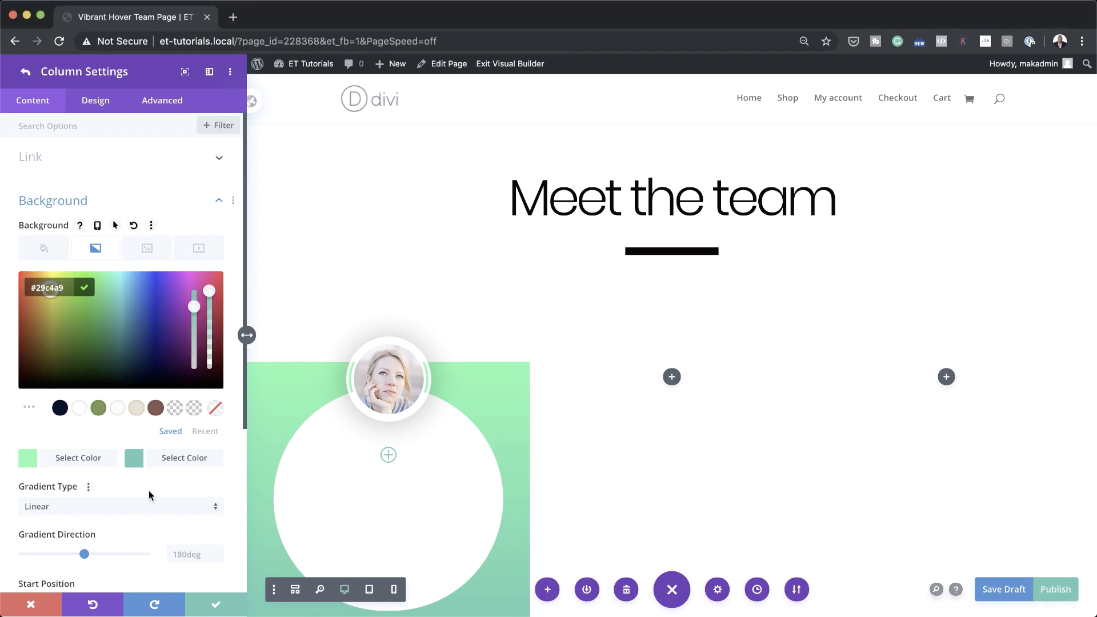
Set the gradient direction to 270 degrees so it runs sideways
scroll(149, 491, down, 2)
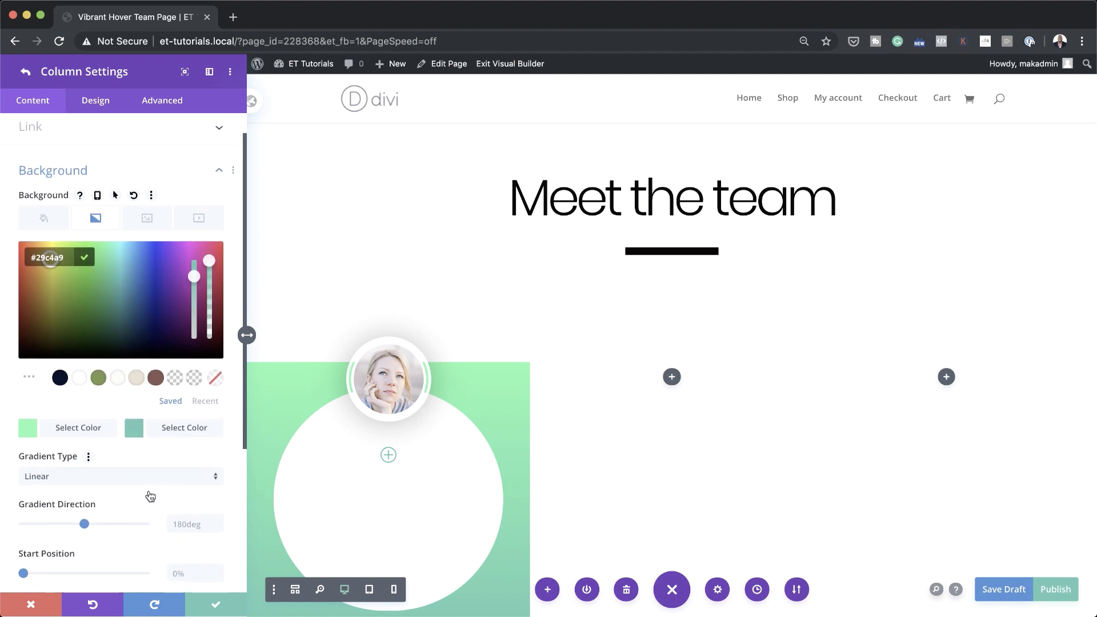
scroll(150, 496, down, 2)
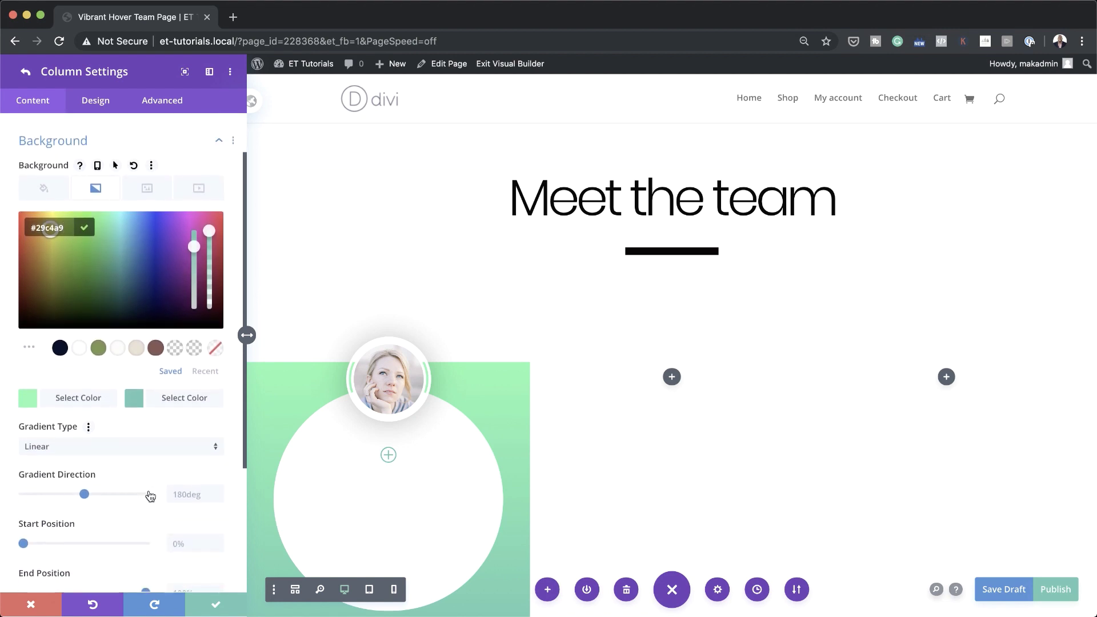
scroll(148, 496, down, 1)
click(188, 478)
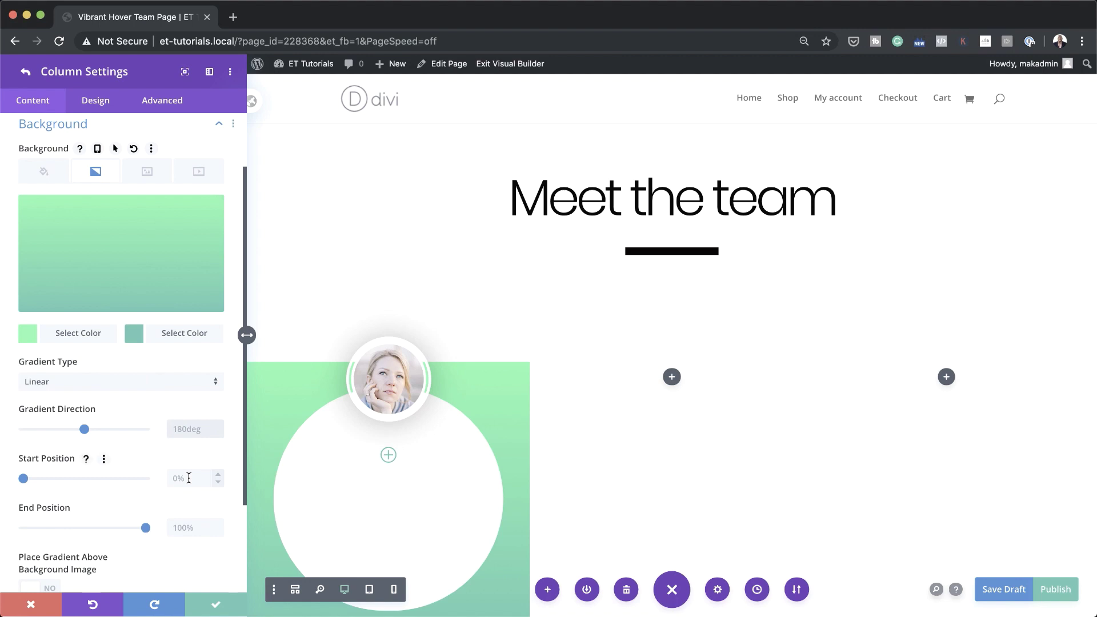
text(270)
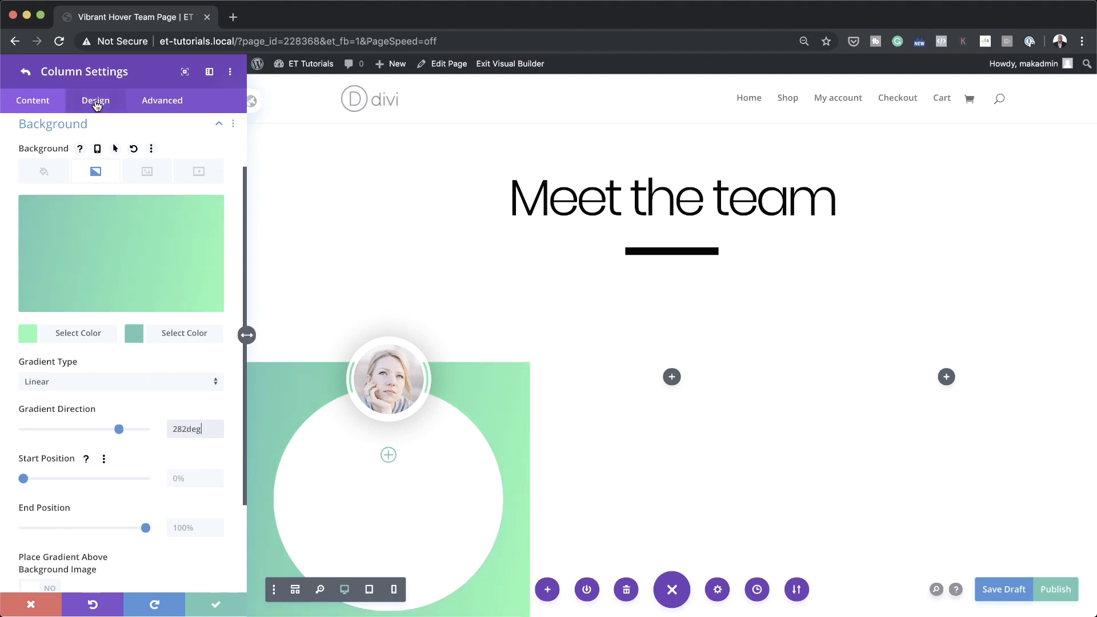
click(94, 102)
Round the first column's corners with a 50px border radius
click(62, 195)
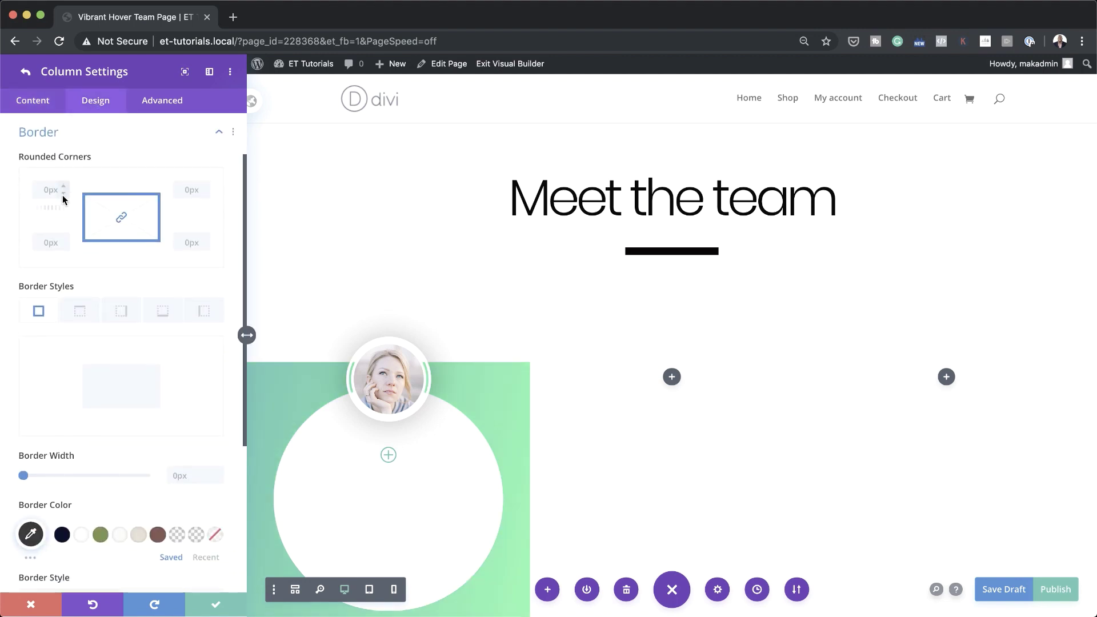
click(40, 189)
text(50px)
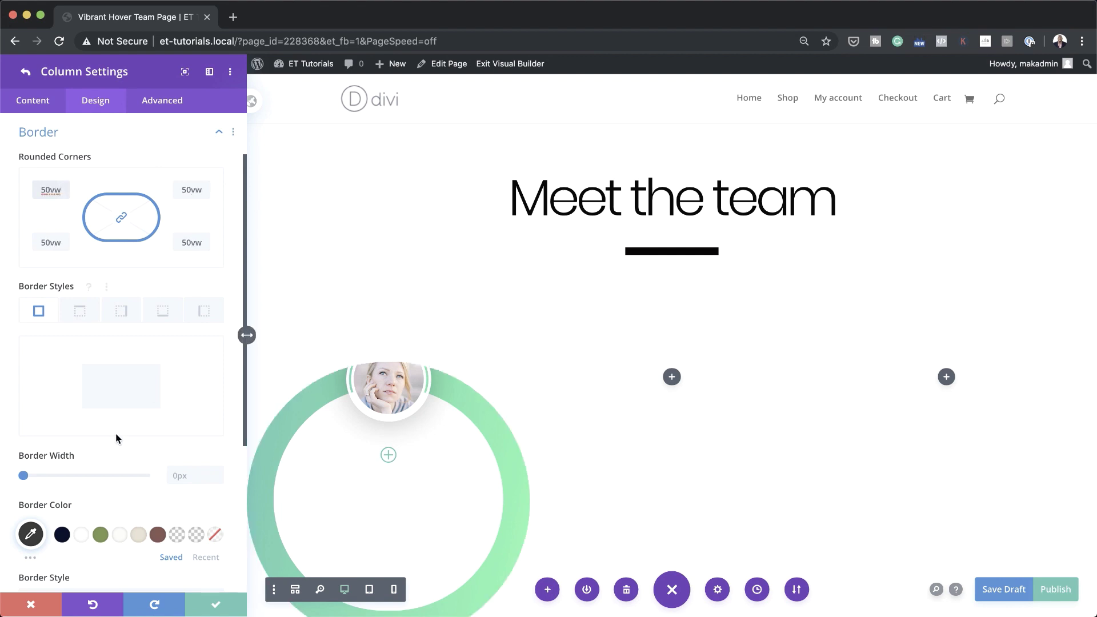
Set the column's vertical and horizontal overflow to Visible and save the column
click(161, 107)
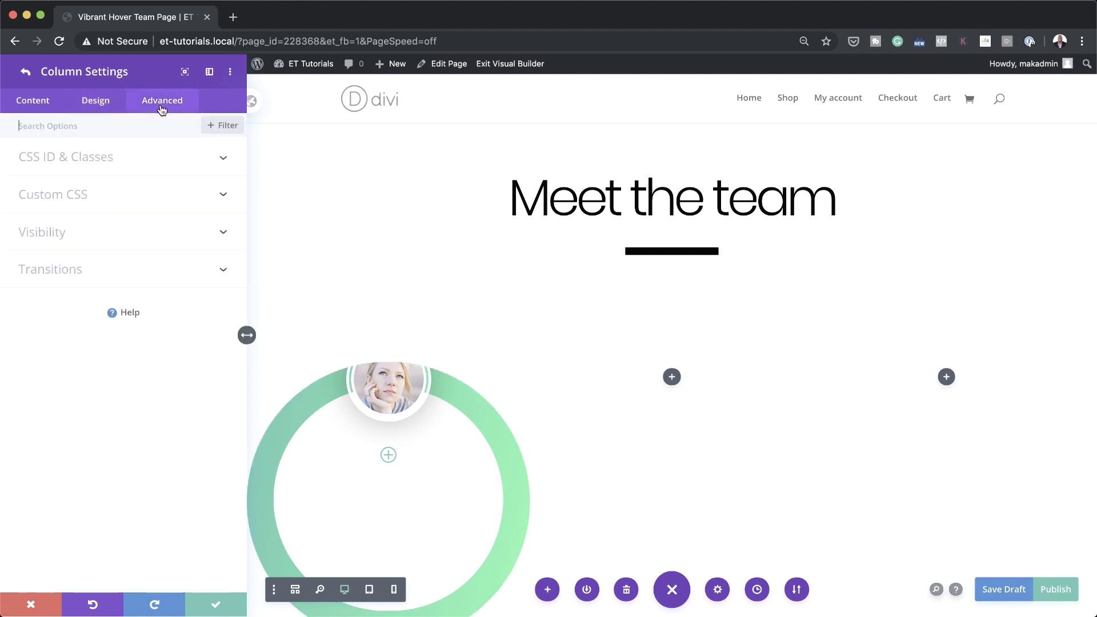
click(84, 236)
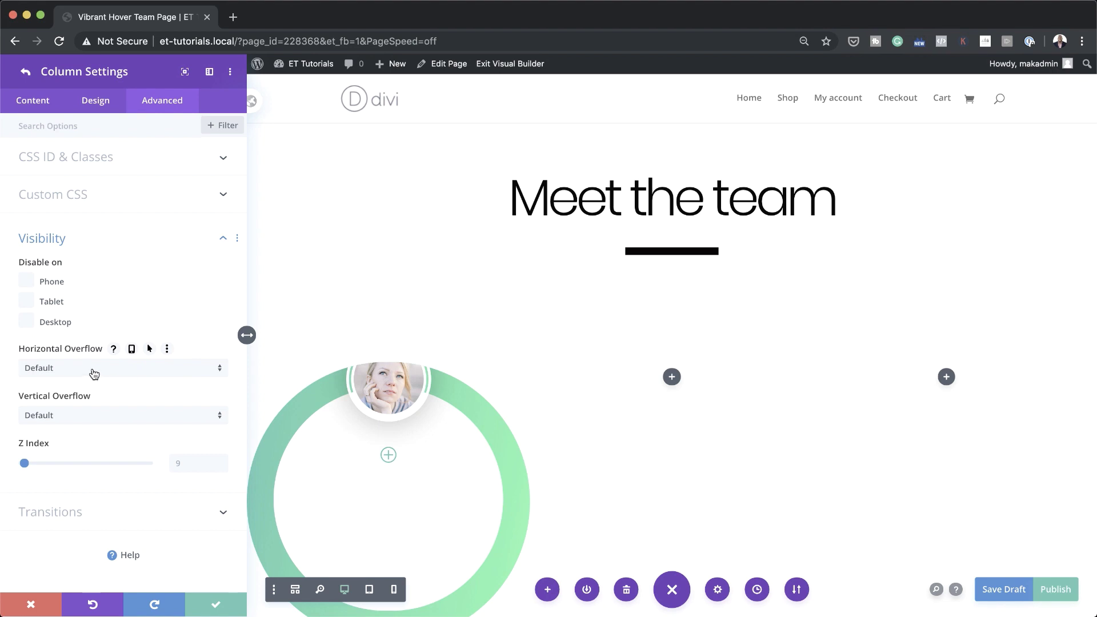
click(107, 417)
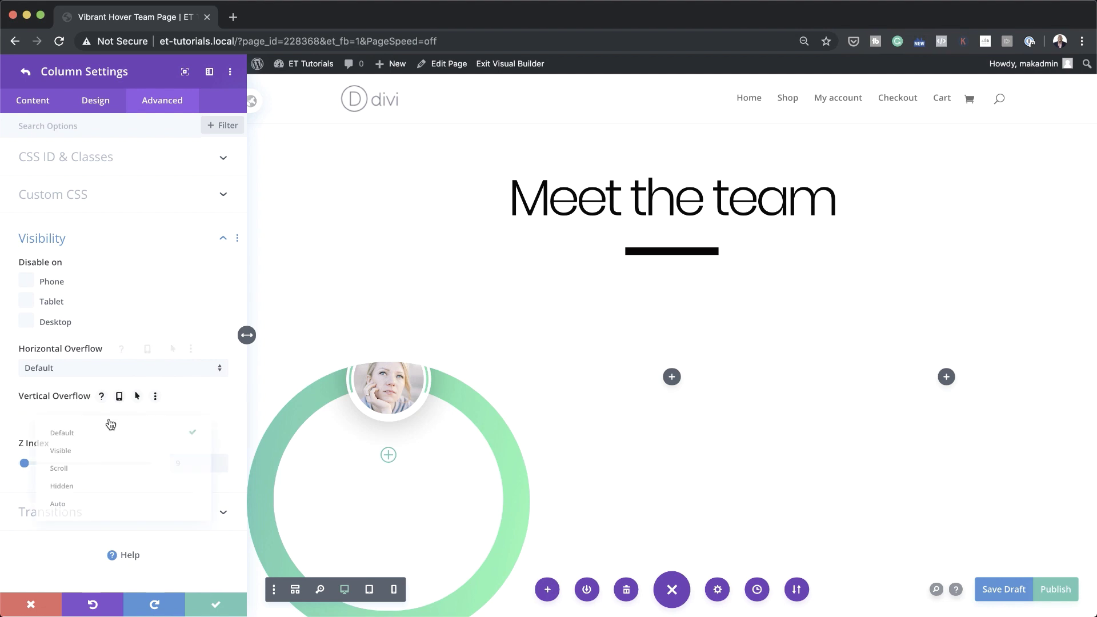
click(103, 449)
click(87, 370)
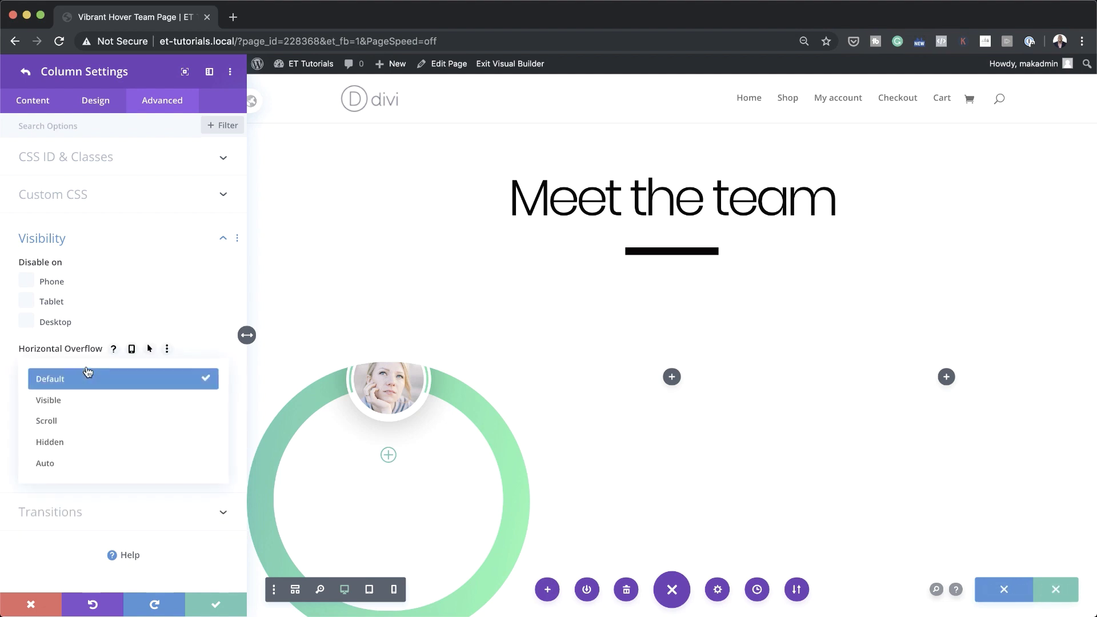
click(106, 445)
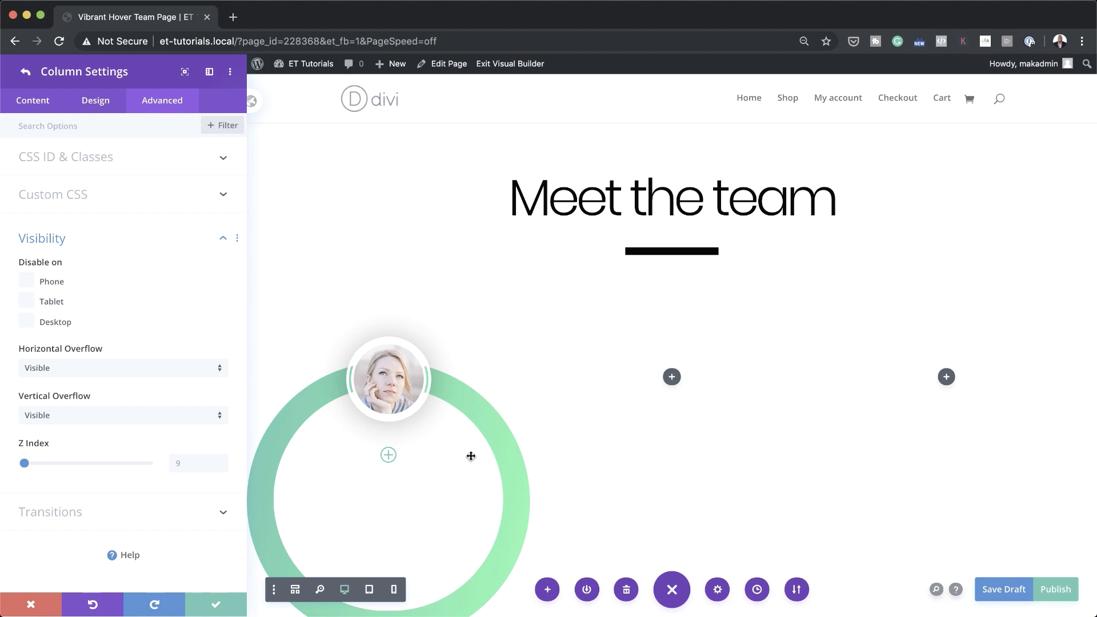
click(218, 607)
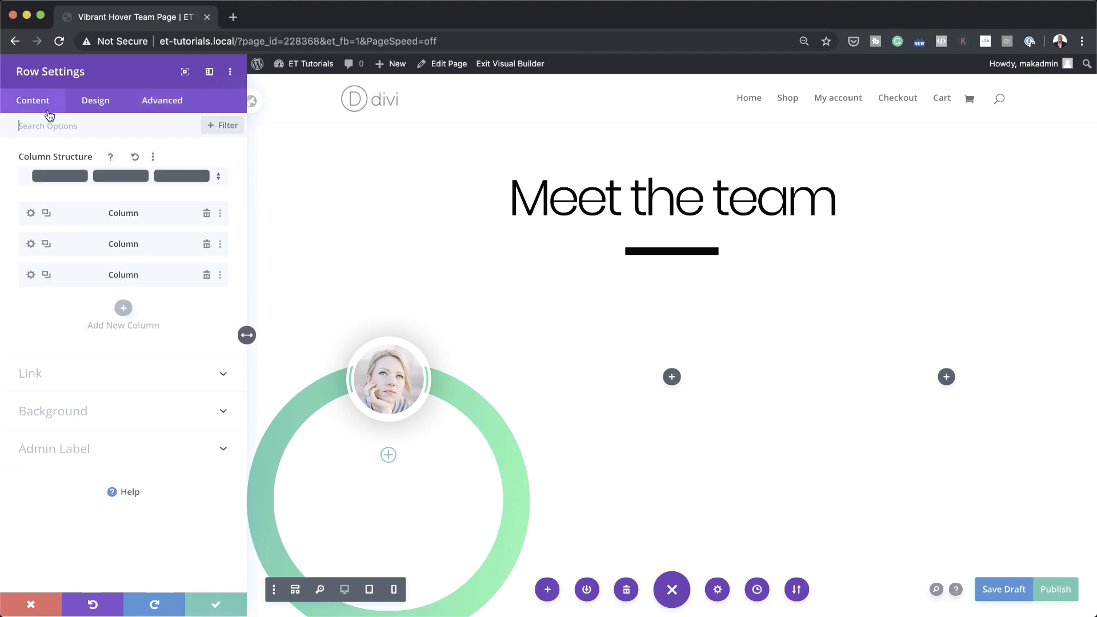
Replace the second and third columns with two duplicates of the styled ring column, then publish
click(207, 276)
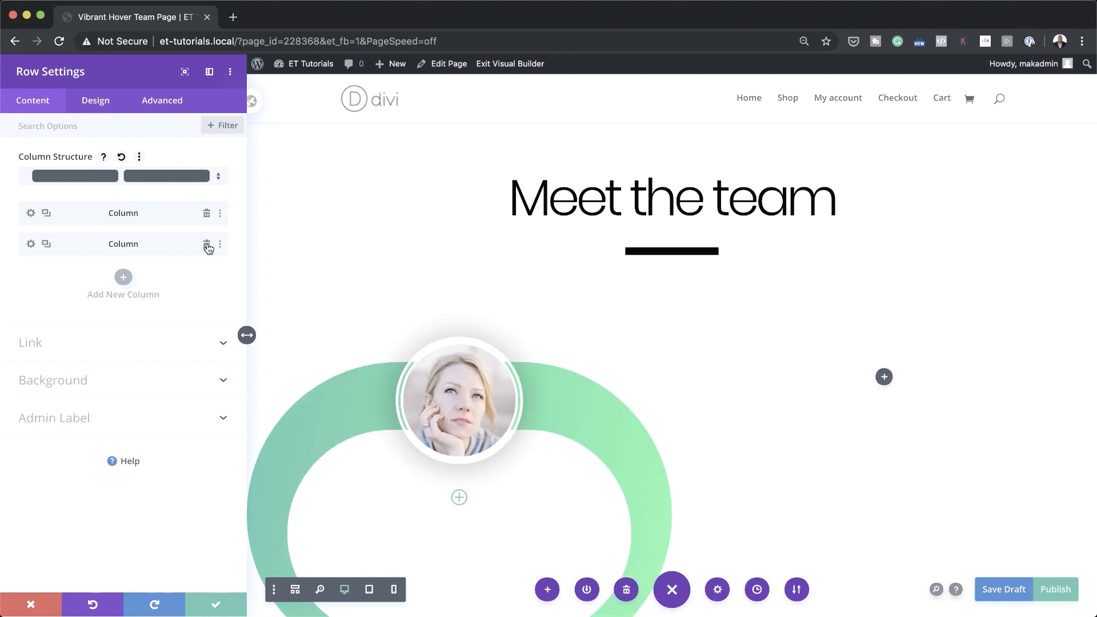
click(207, 245)
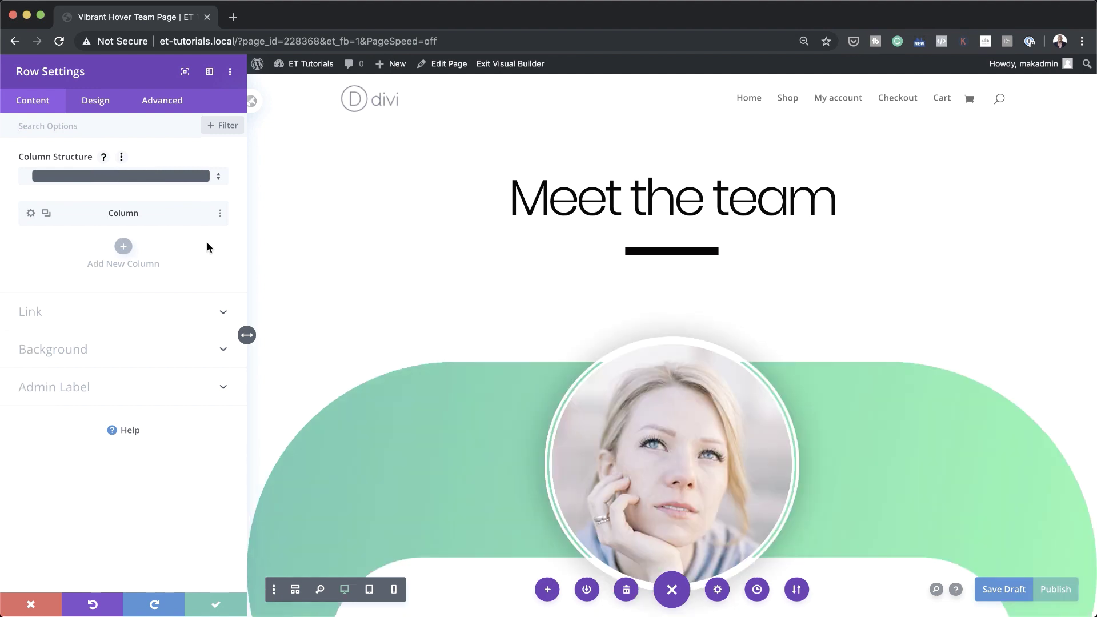
click(47, 213)
click(47, 213)
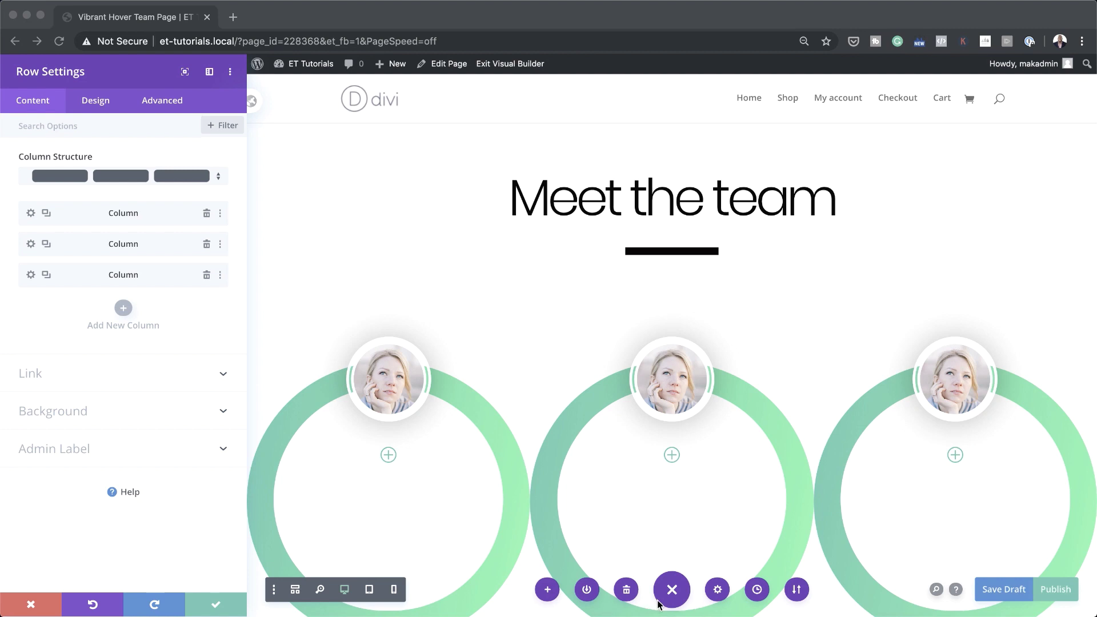
click(215, 605)
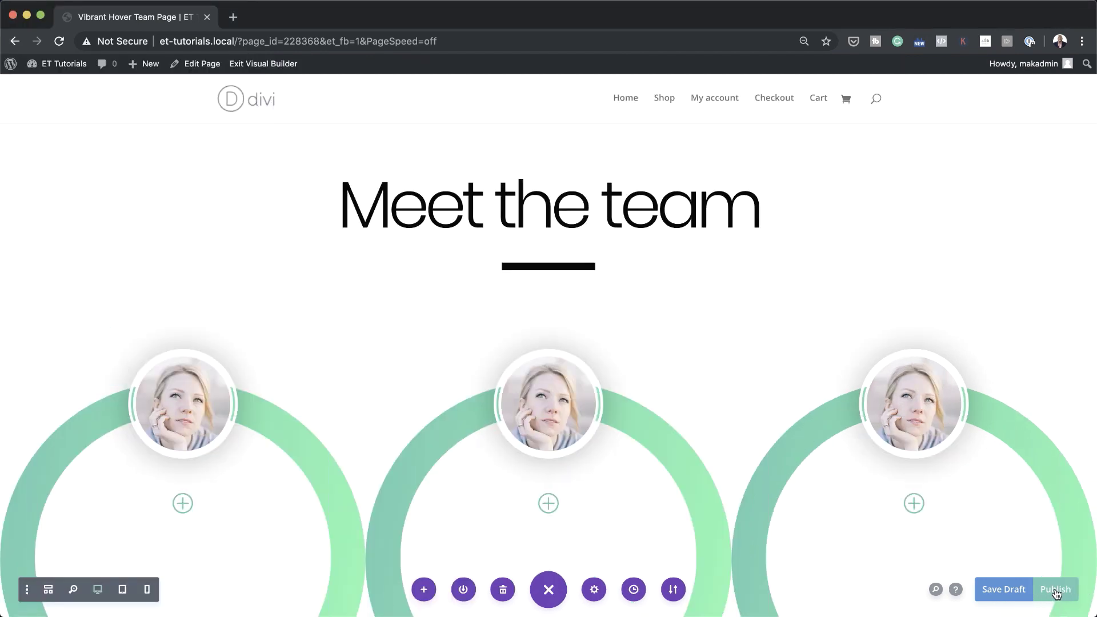
click(1056, 592)
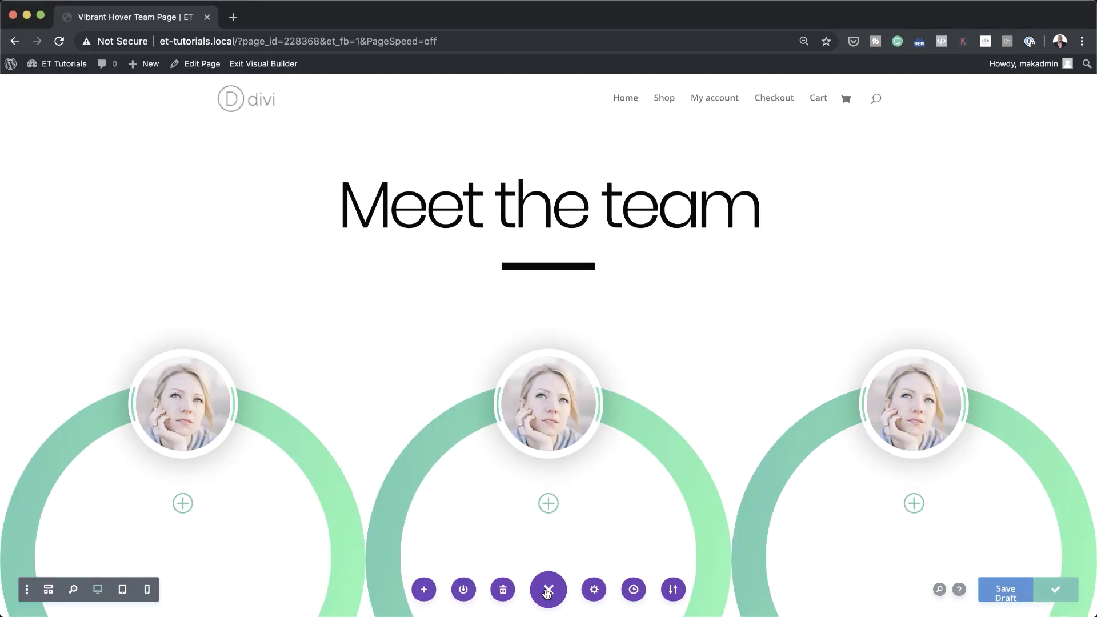
Paste a margin-bottom: 0px rule for .blurb-icon .et_pb_main_blurb_image into page Custom CSS and save
click(595, 590)
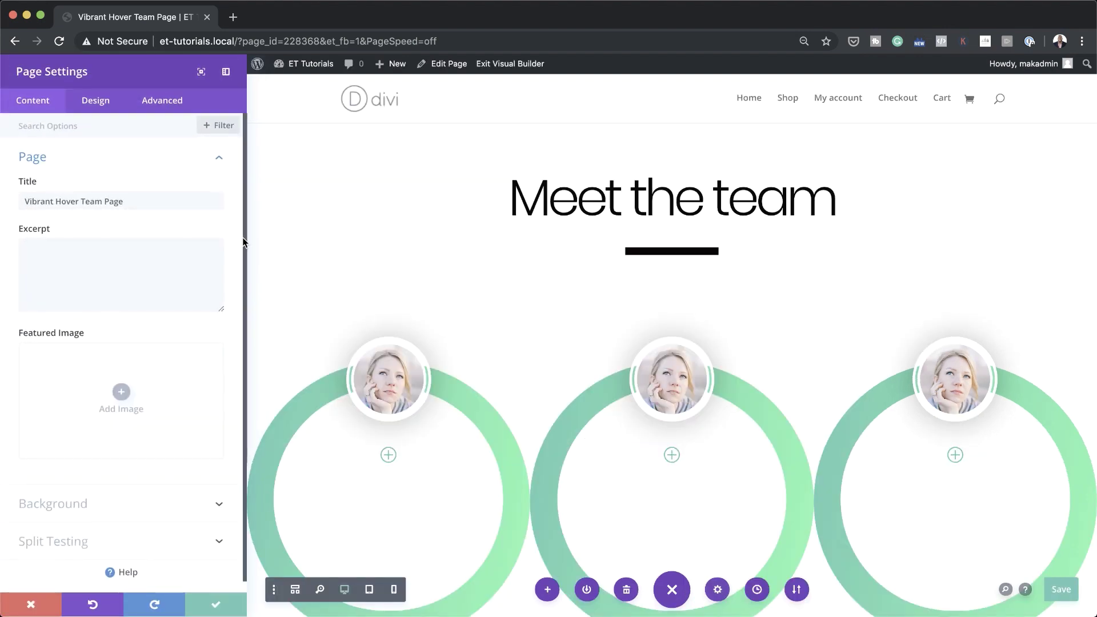
click(171, 103)
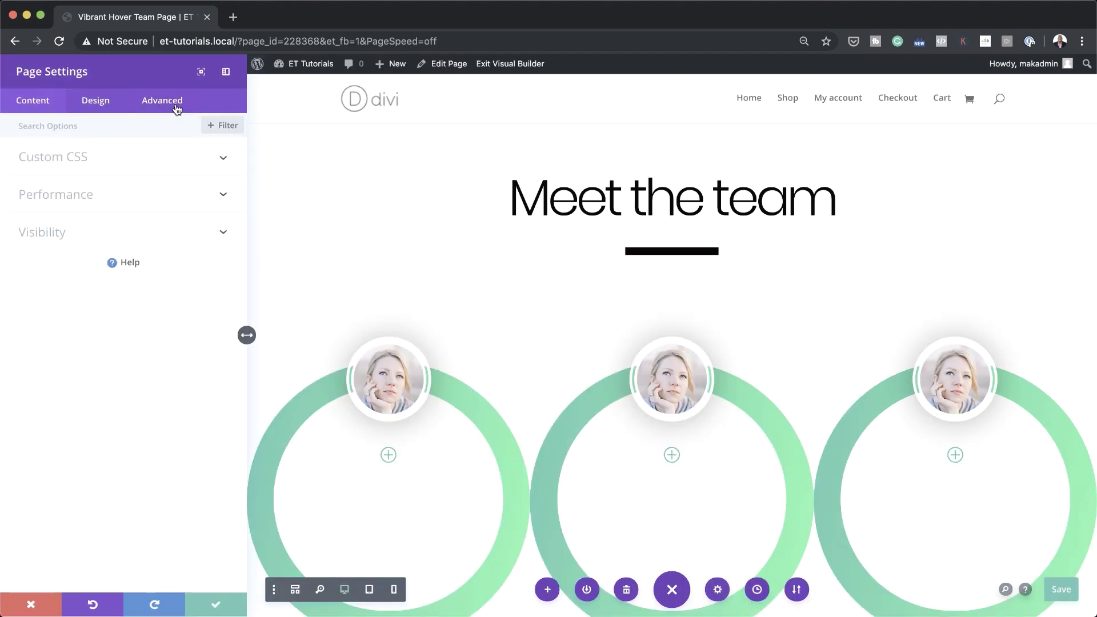
click(87, 157)
click(92, 200)
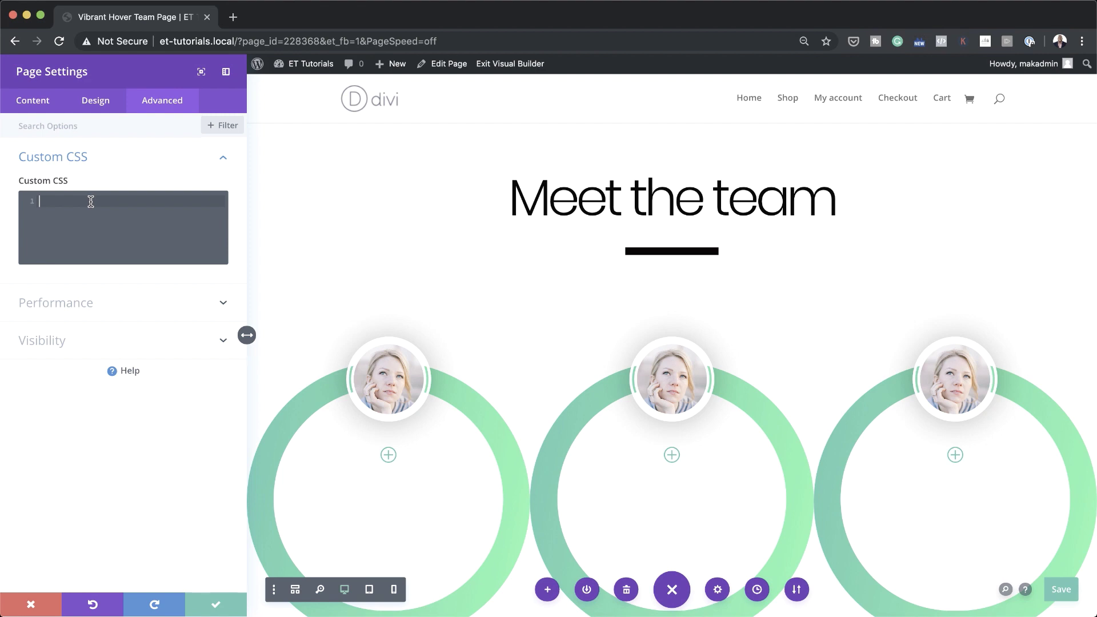
text(.blurb-icon .et_pb_main_blurb_image { margin-bottom: 0px; })
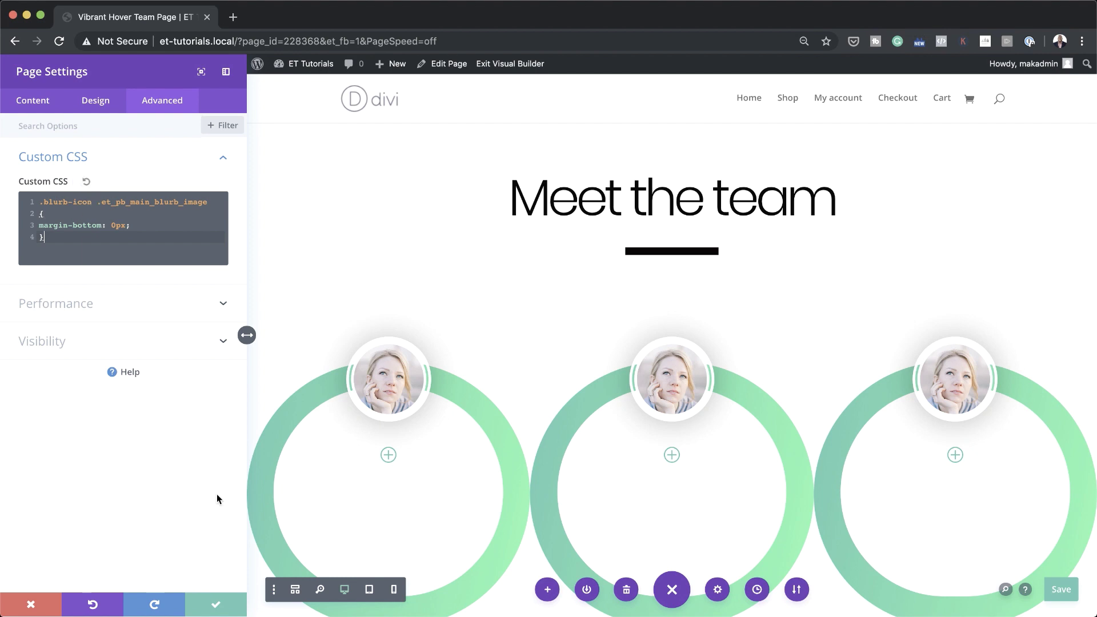
click(217, 605)
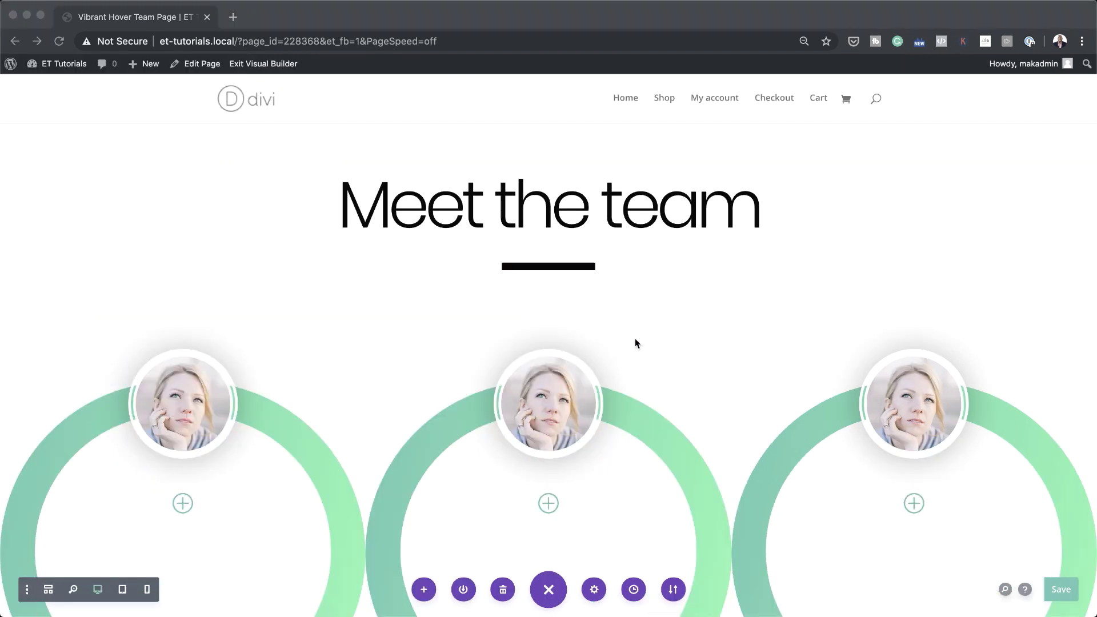
Change the middle column's gradient colours to light blue #00eeff and a deeper blue, and save
scroll(712, 423, down, 3)
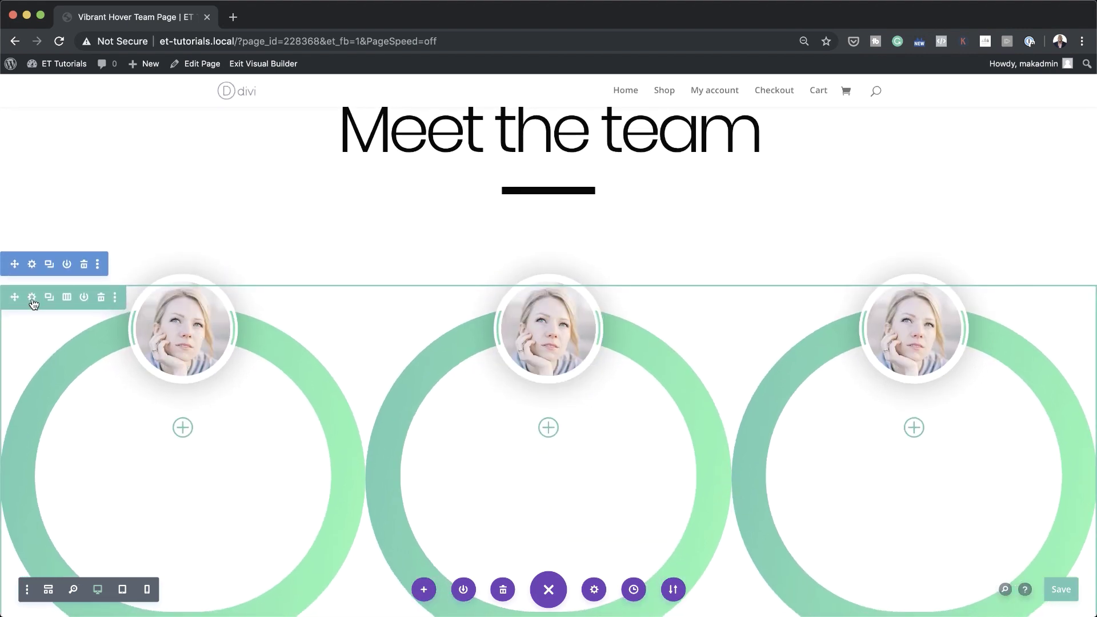
click(32, 298)
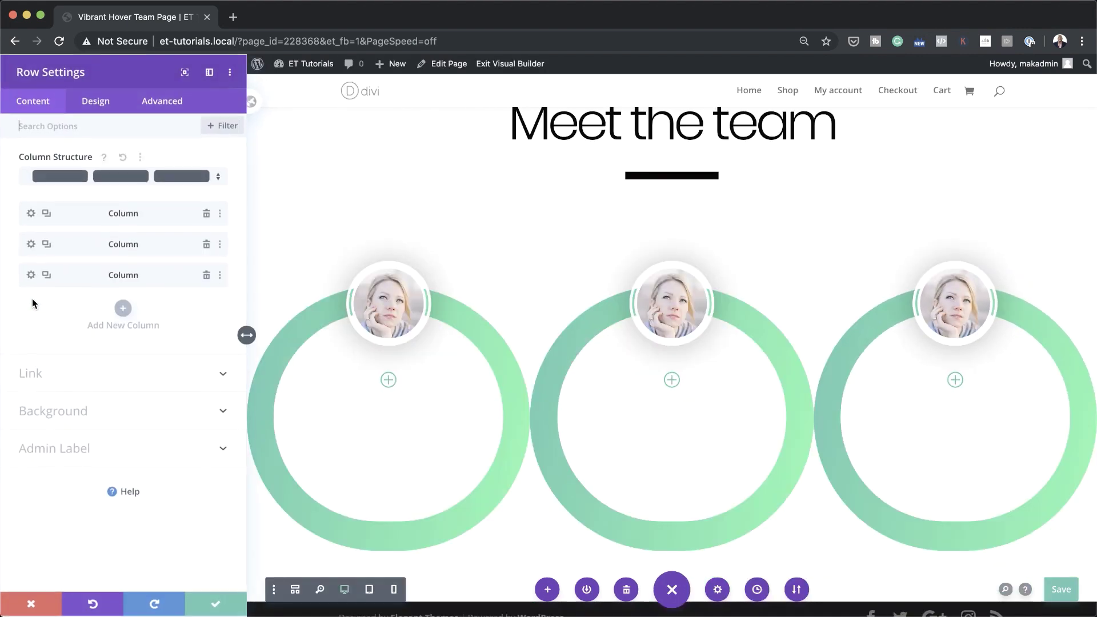
click(31, 245)
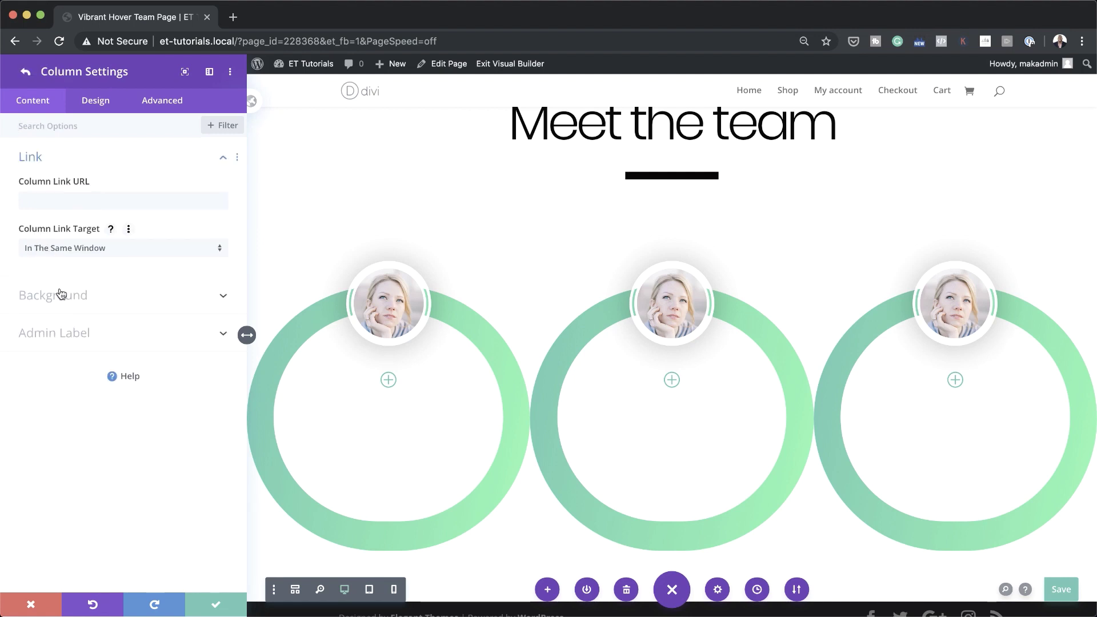
click(83, 299)
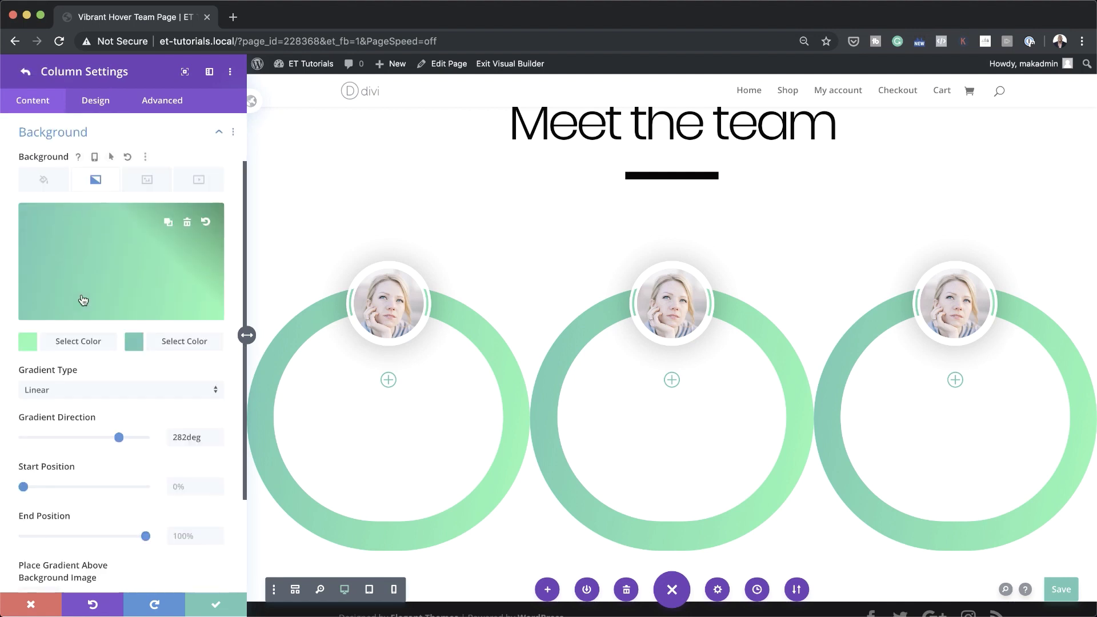
click(28, 340)
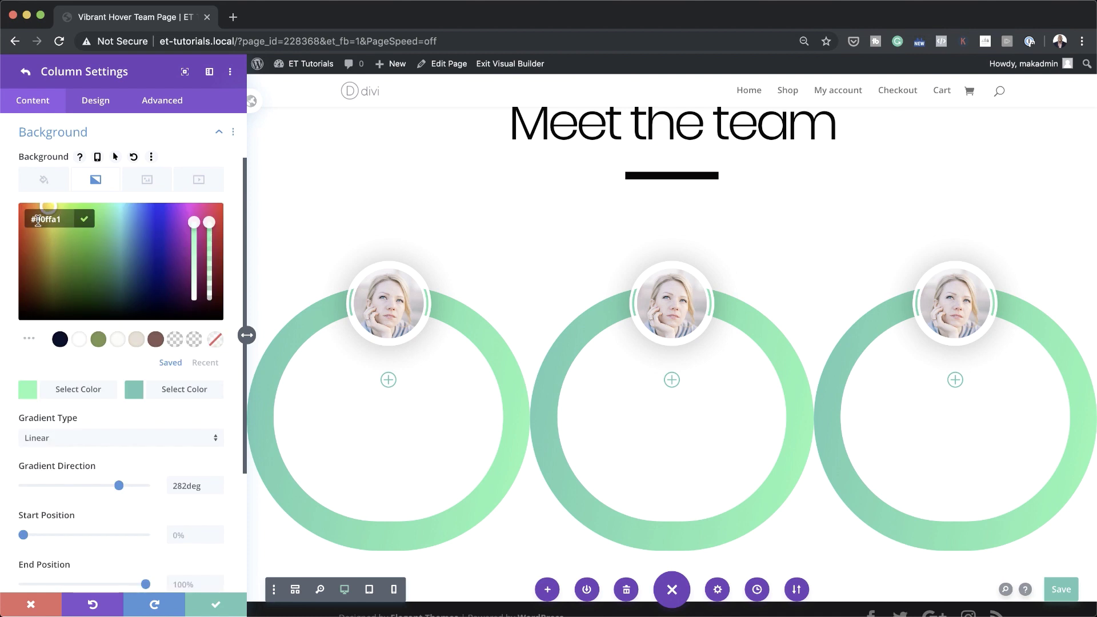
text(#00eeff)
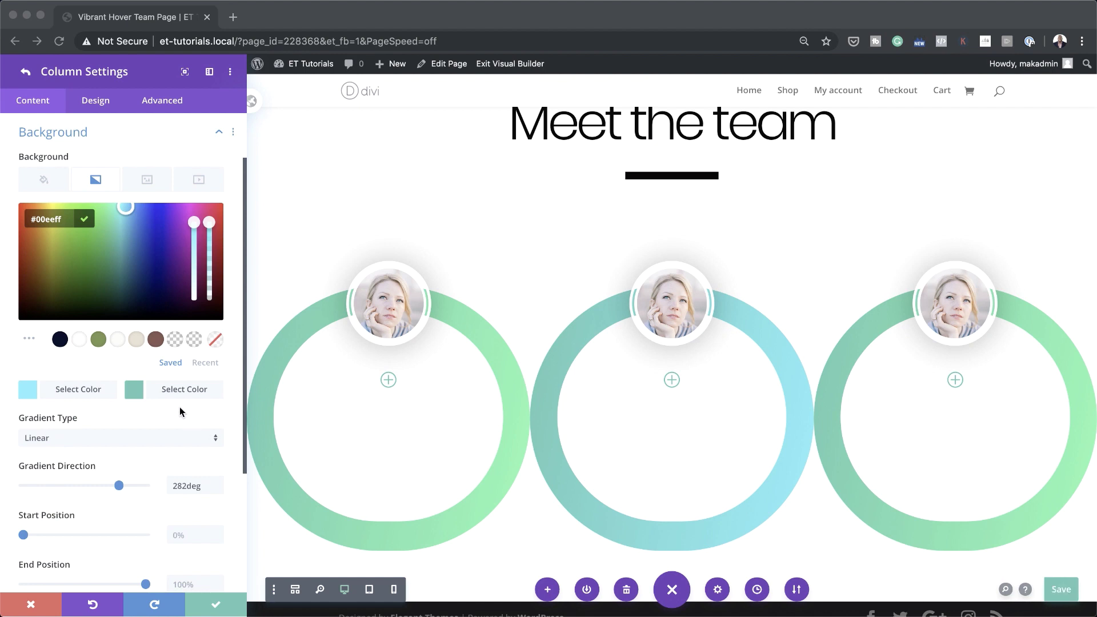
click(134, 390)
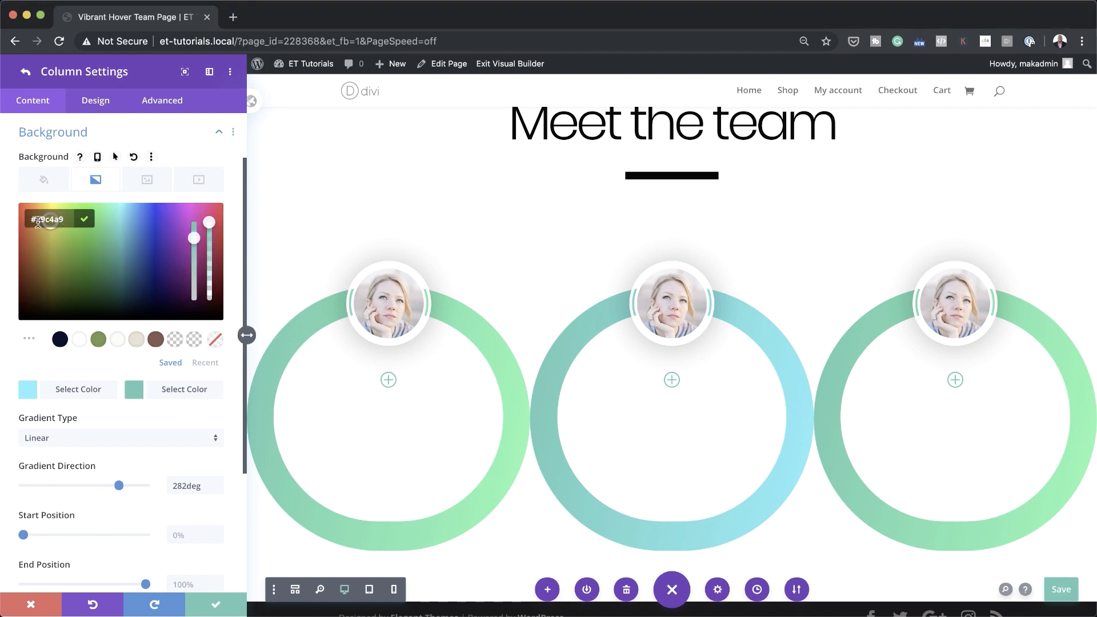
key(ctrl+v)
click(215, 605)
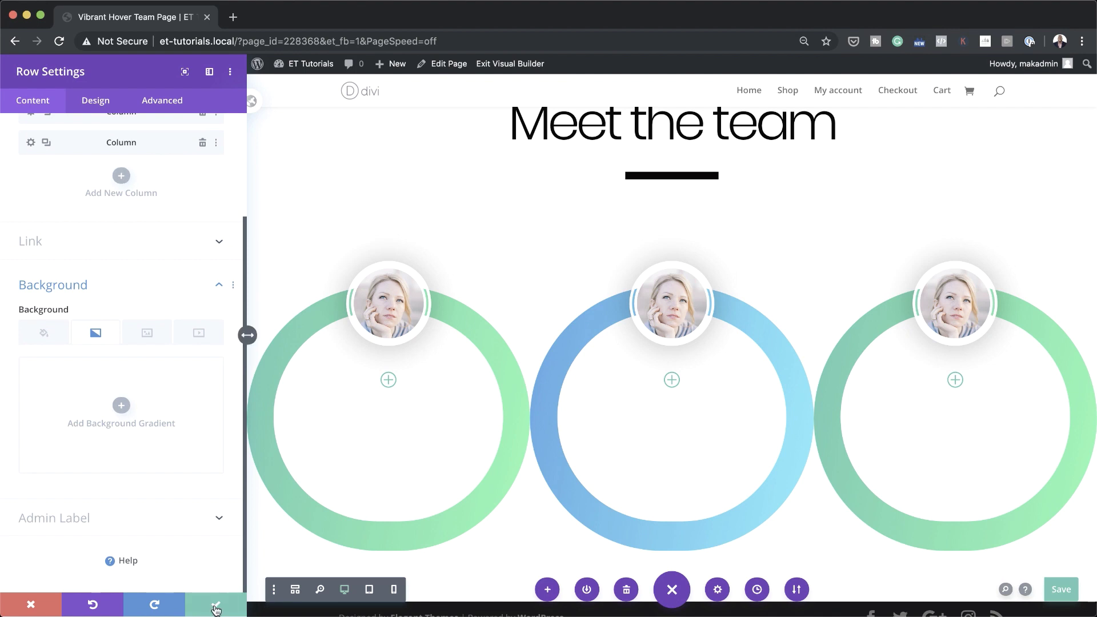
Swap the middle image for the portrait-square-09 photo of the woman in glasses
click(215, 607)
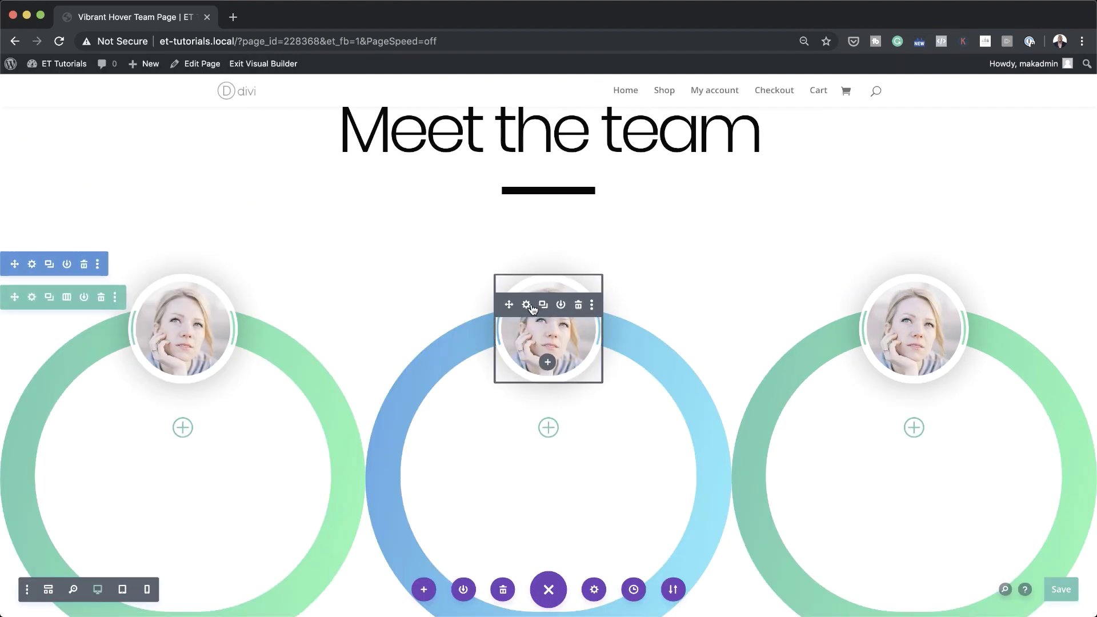
click(527, 305)
click(116, 255)
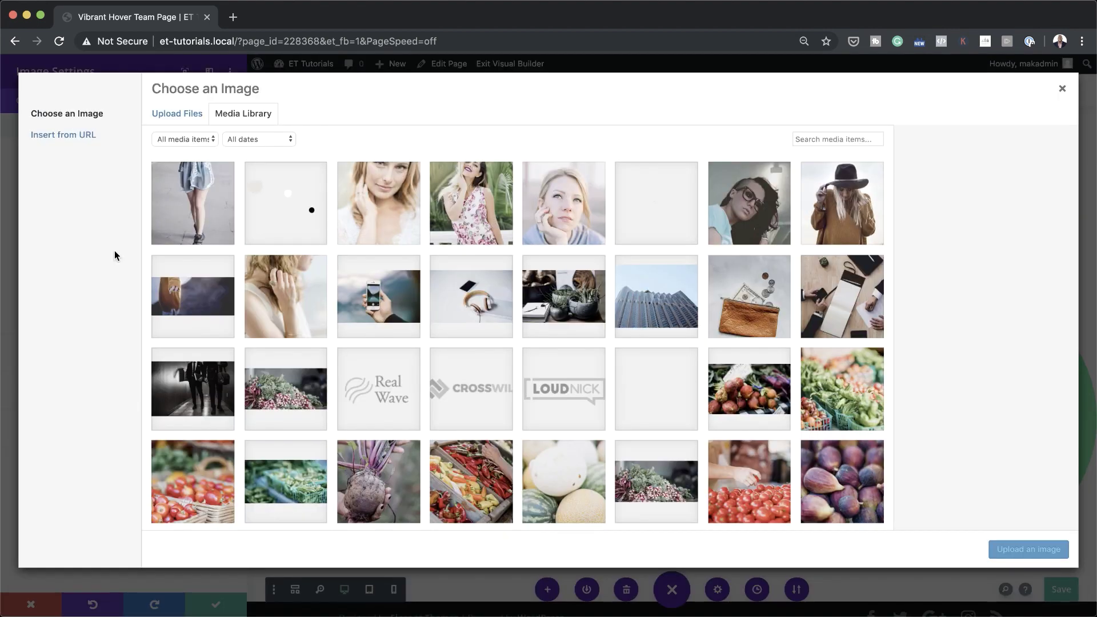
click(760, 213)
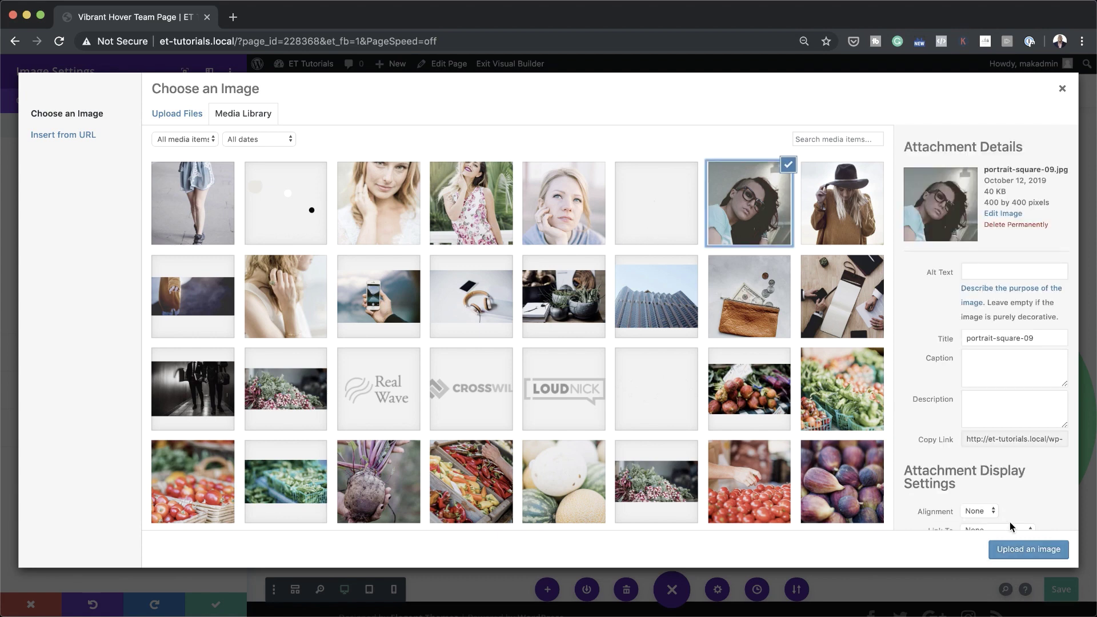
click(1028, 550)
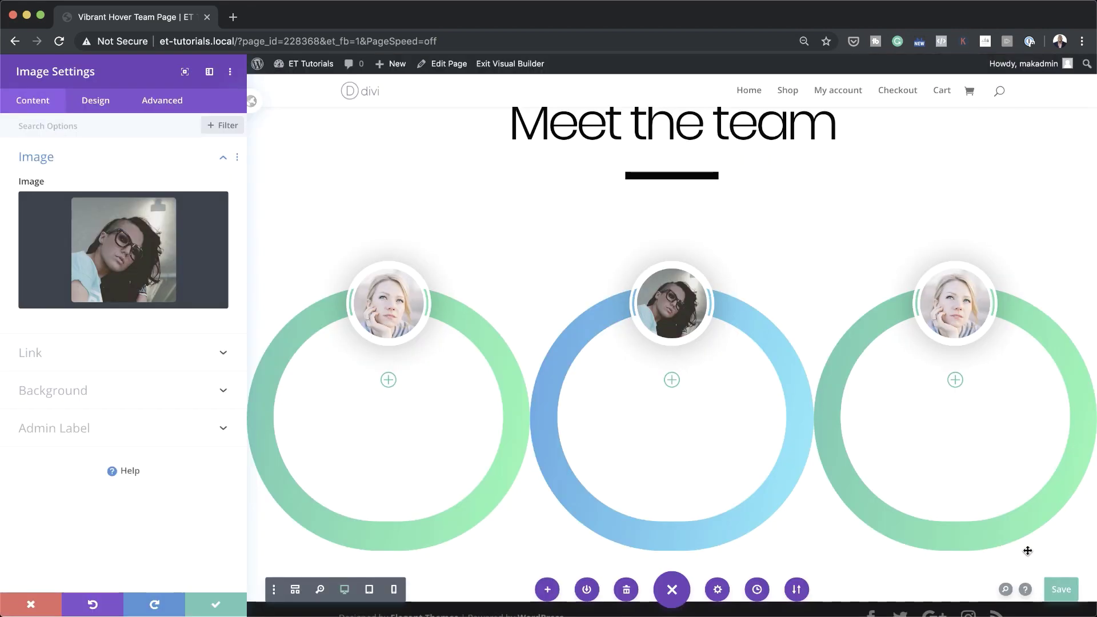
click(216, 604)
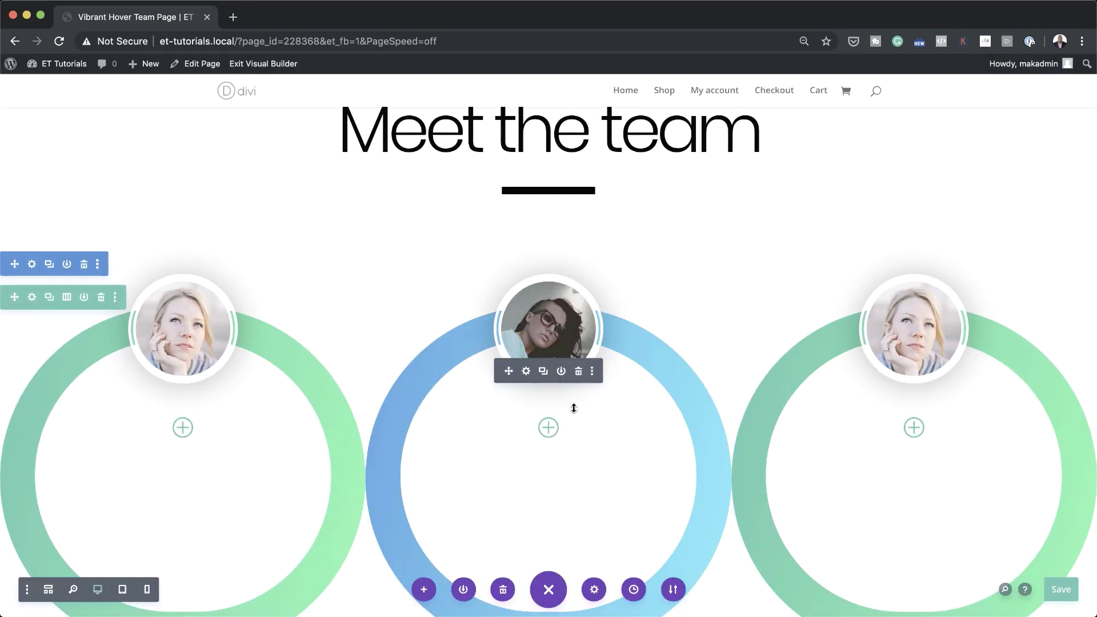
Replace the first name in the middle blurb's title with a new name and save
click(526, 371)
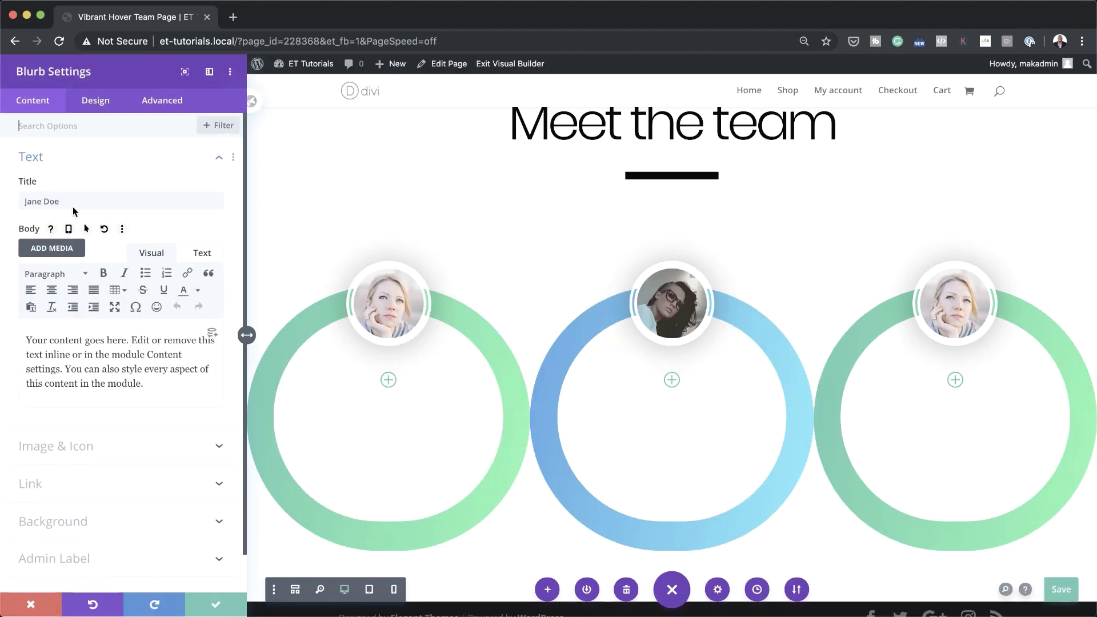
double_click(41, 203)
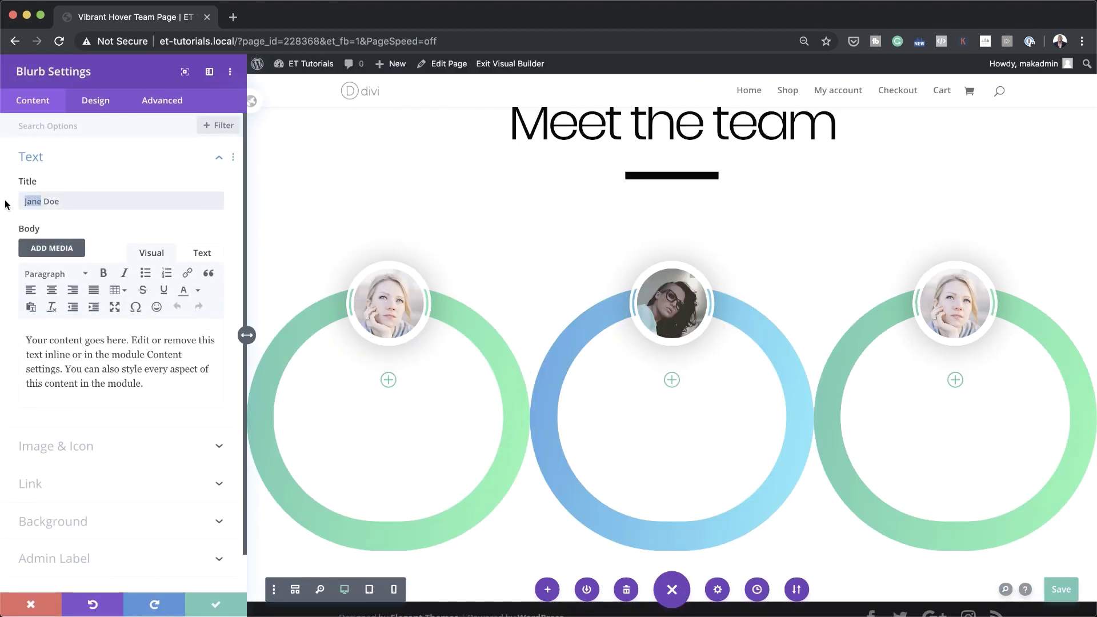
text(Salaam)
click(206, 603)
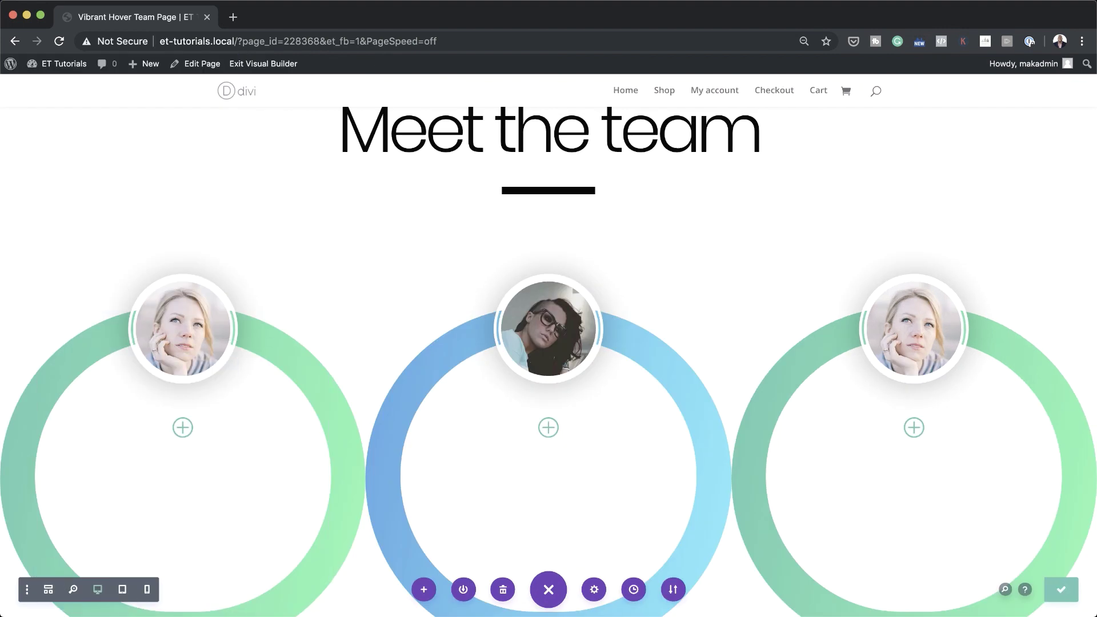
Save the page, exit the Visual Builder, and preview each team circle's hover fill and bio
click(1055, 589)
click(280, 67)
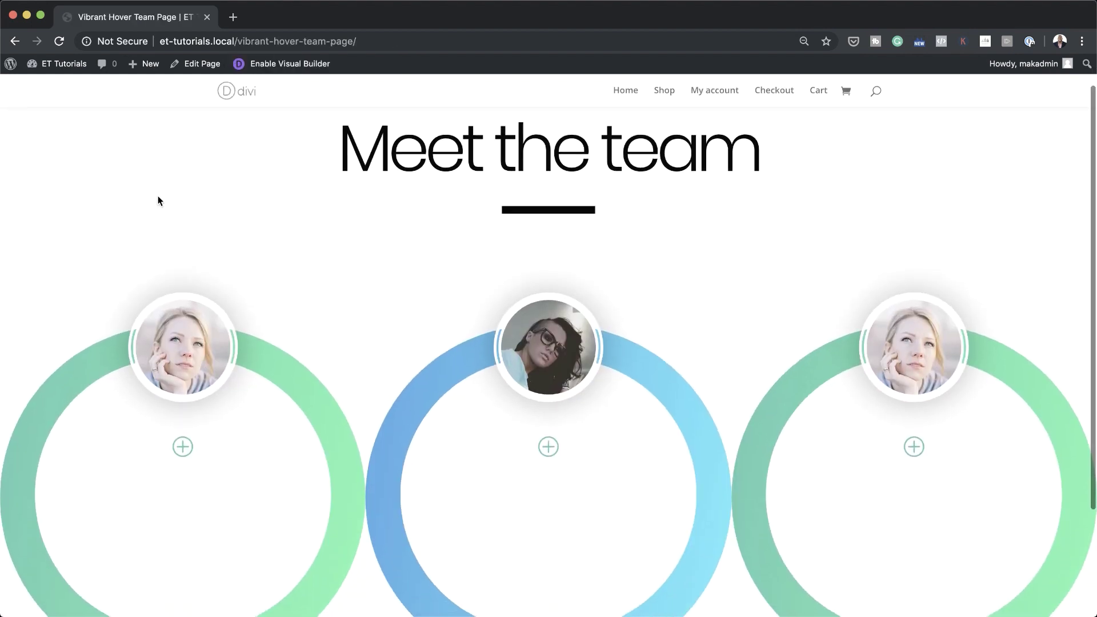
mouse_move(186, 427)
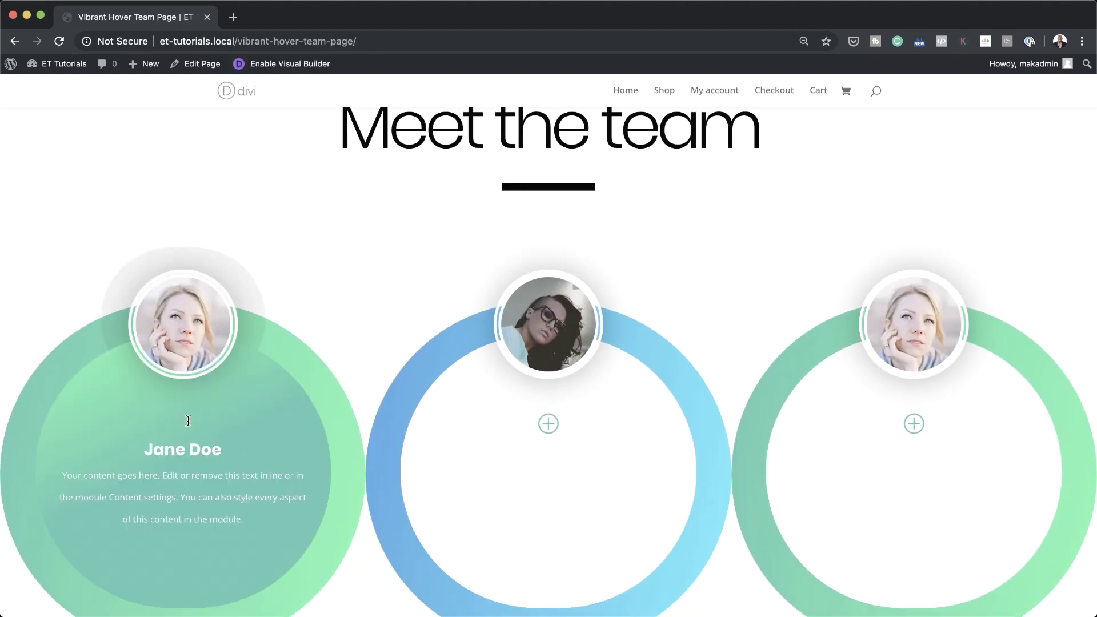
mouse_move(549, 421)
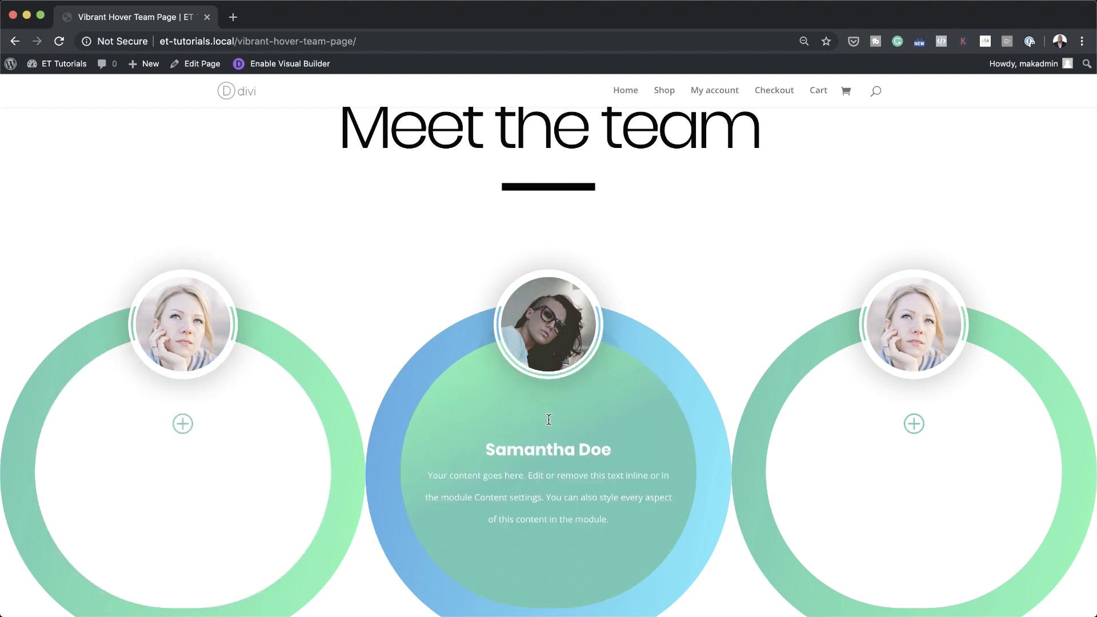
mouse_move(178, 448)
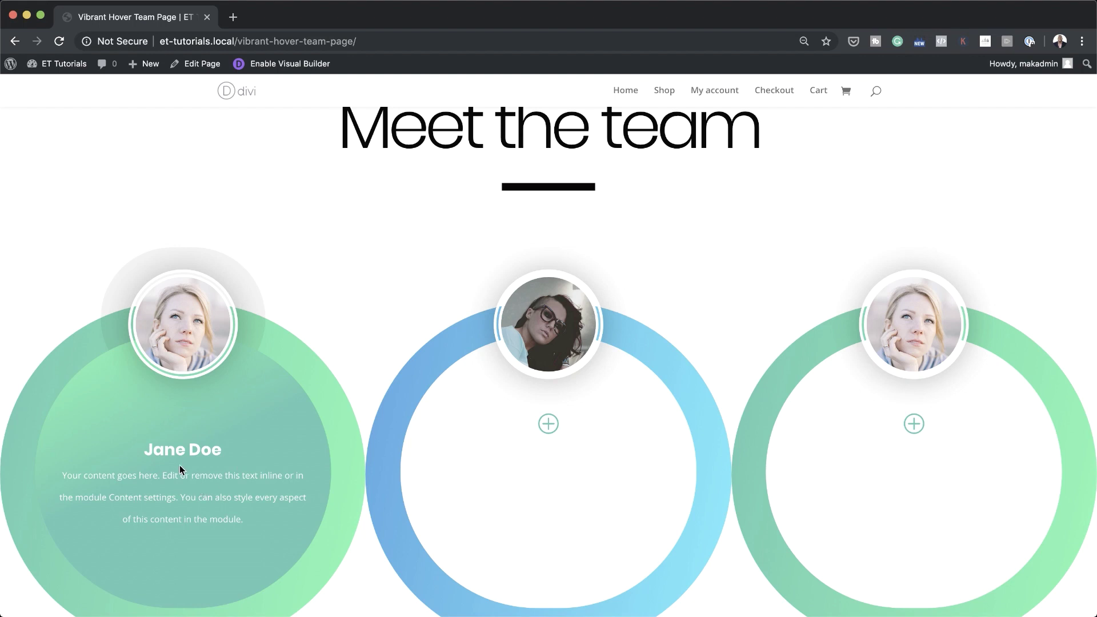
mouse_move(544, 468)
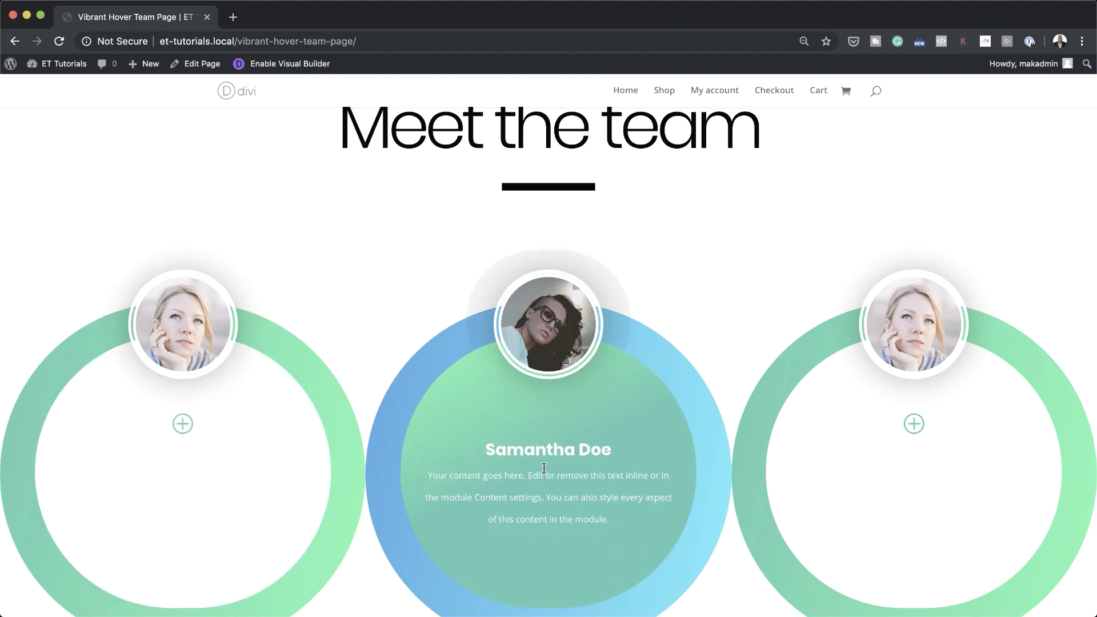